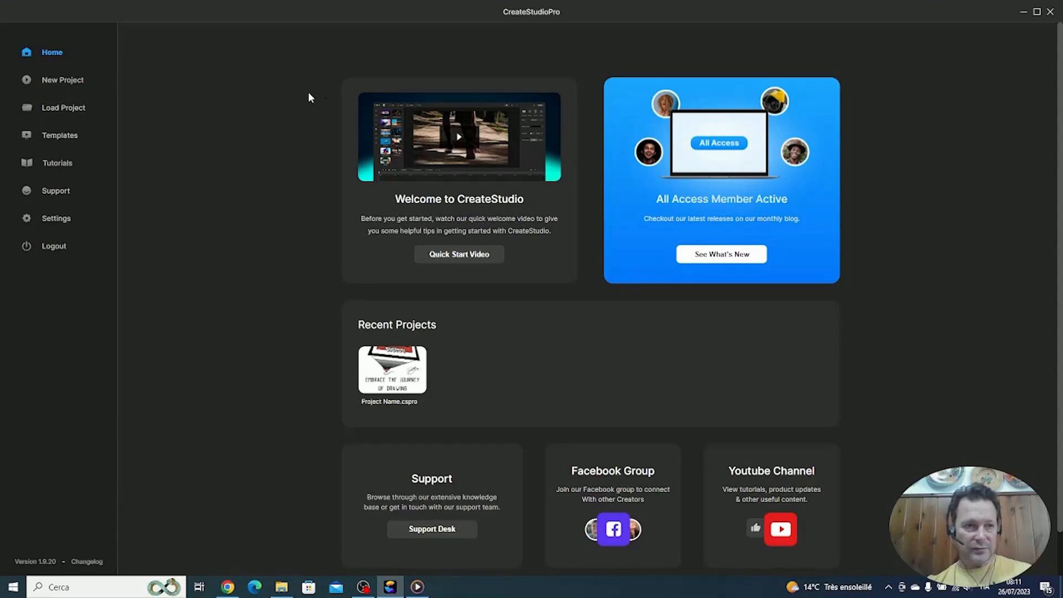
Open the Templates library and scroll through the grid of video templates.
left_click(58, 136)
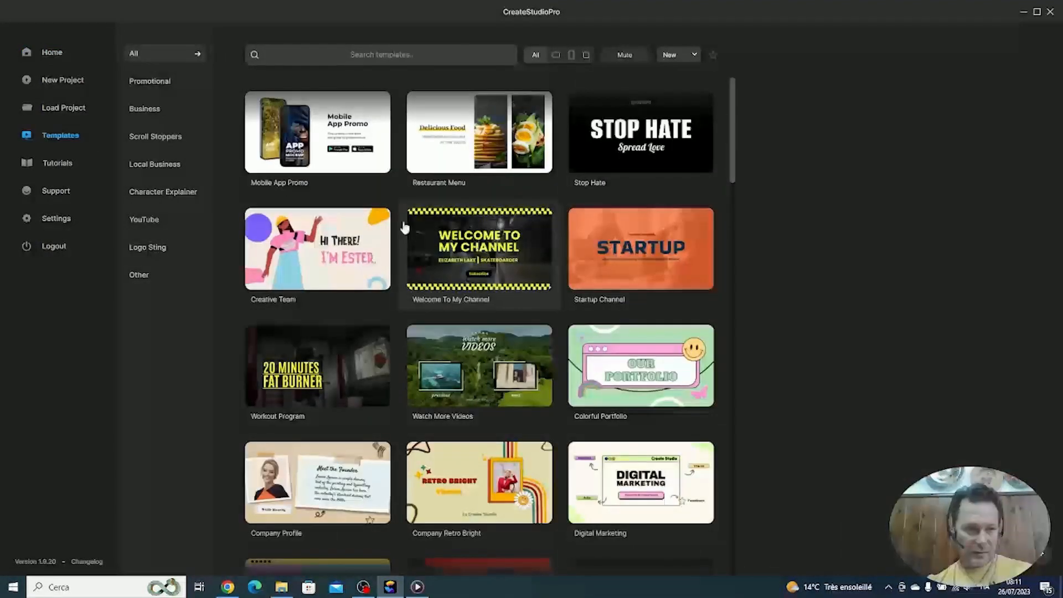
scroll(406, 224, "down", 10)
scroll(570, 263, "down", 20)
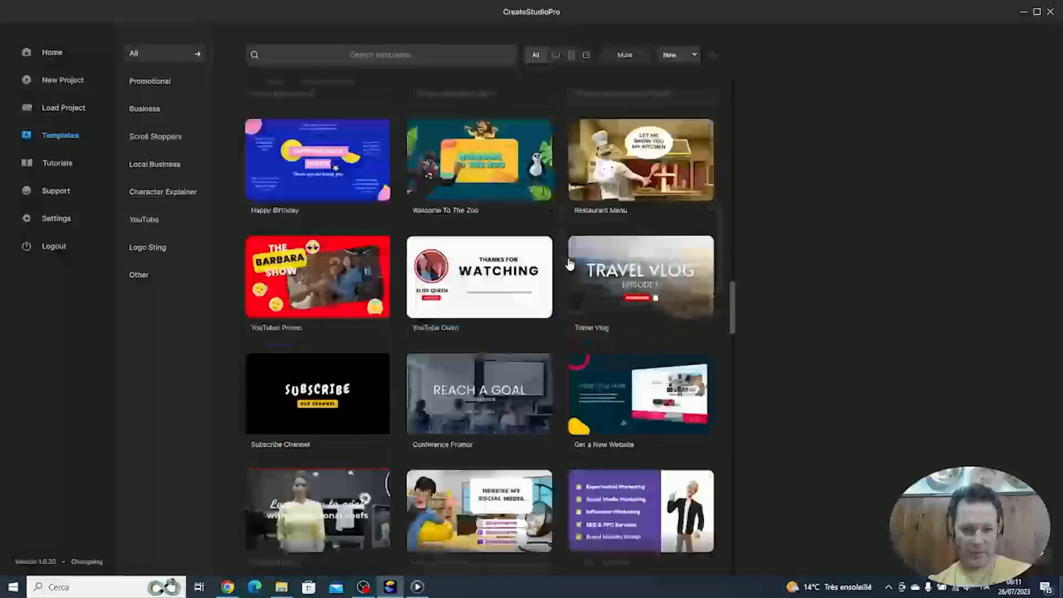
scroll(570, 263, "down", 5)
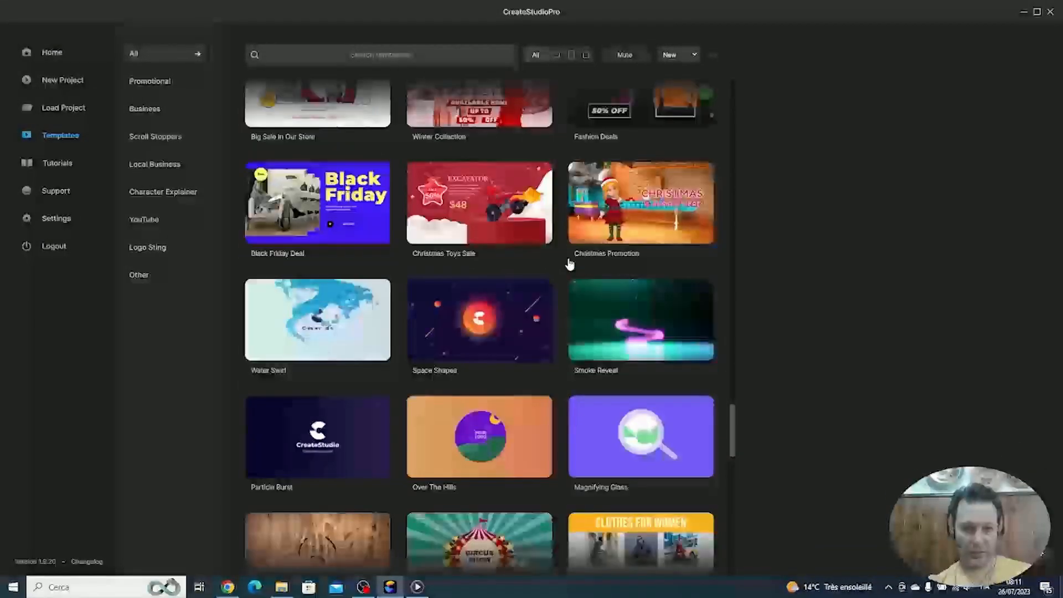
scroll(459, 234, "down", 10)
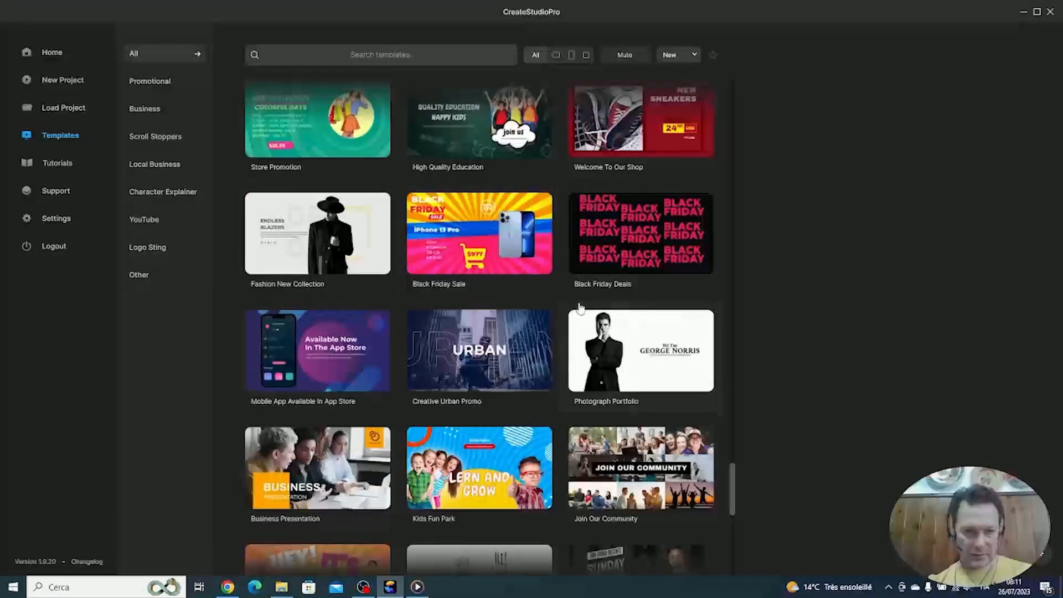
scroll(553, 277, "down", 2)
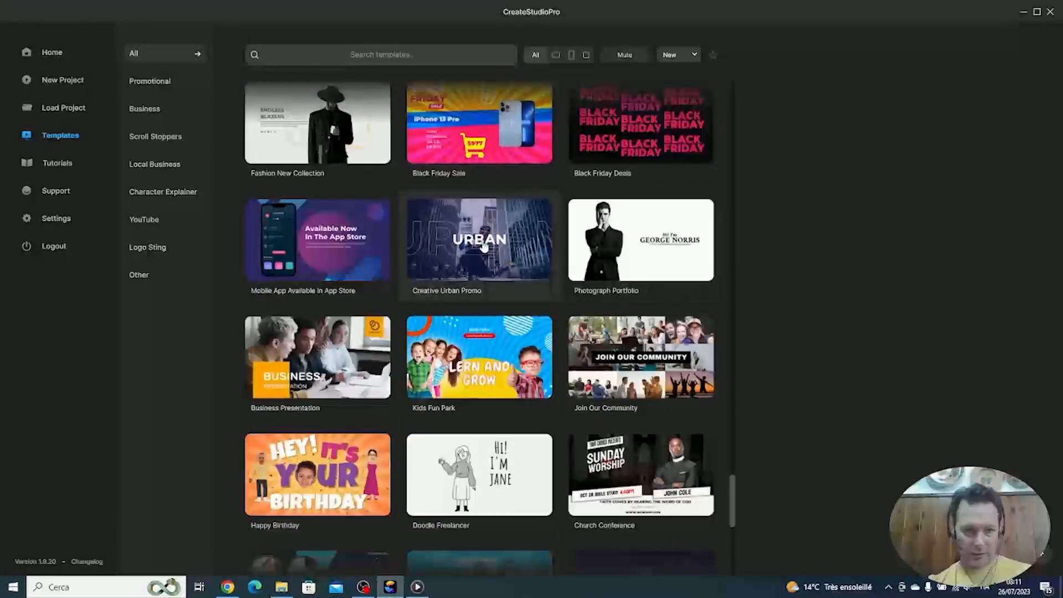
Preview the Creative Urban Promo template, then keep browsing the gallery.
left_click(512, 235)
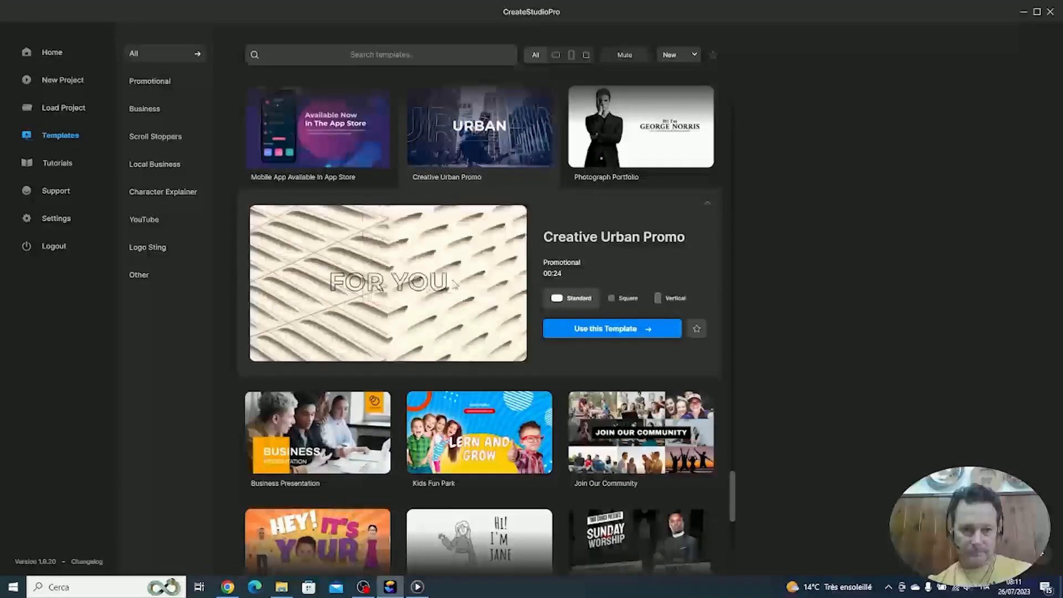
scroll(464, 280, "down", 5)
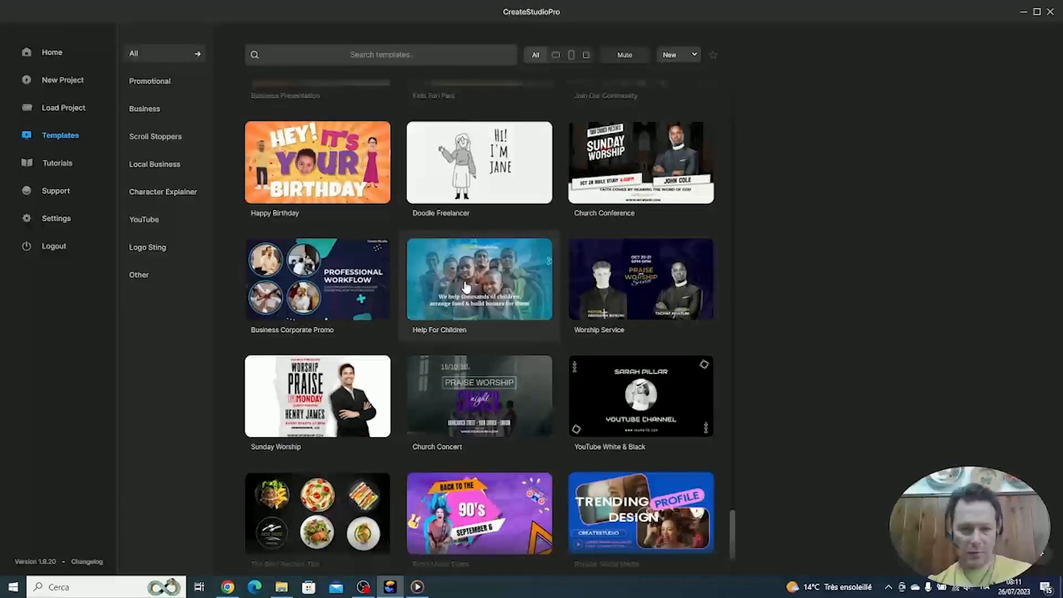
scroll(419, 274, "down", 3)
scroll(418, 273, "down", 5)
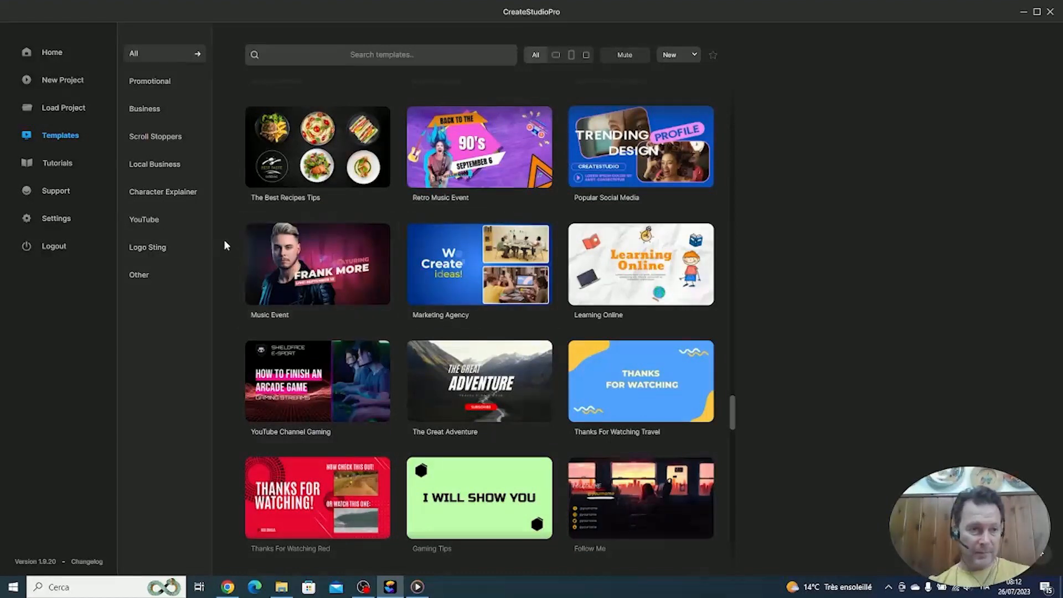
Start a new project in the Lightning Builder and pick a video ratio.
left_click(60, 83)
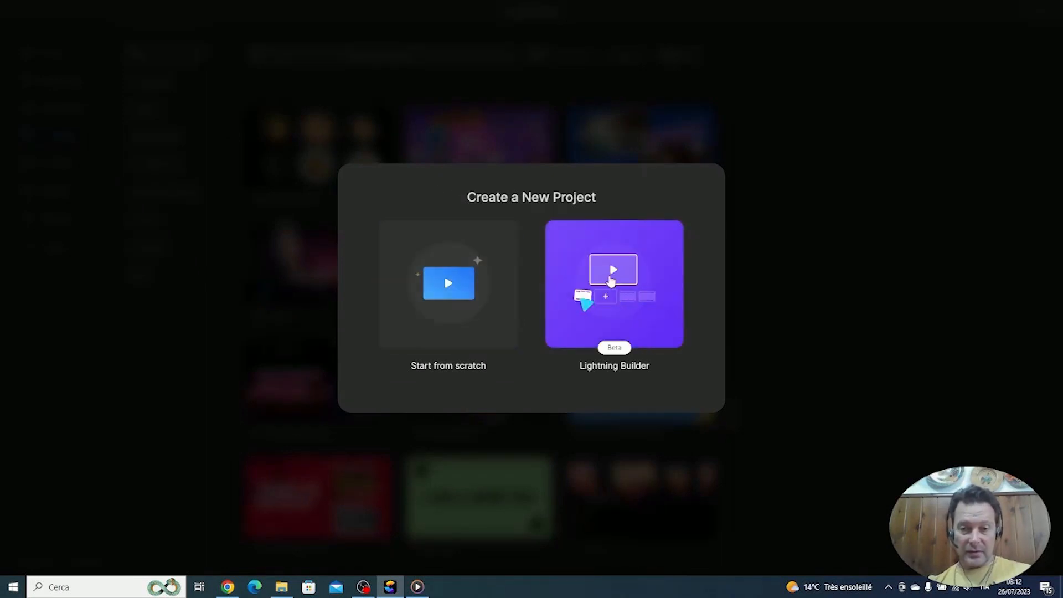
left_click(610, 281)
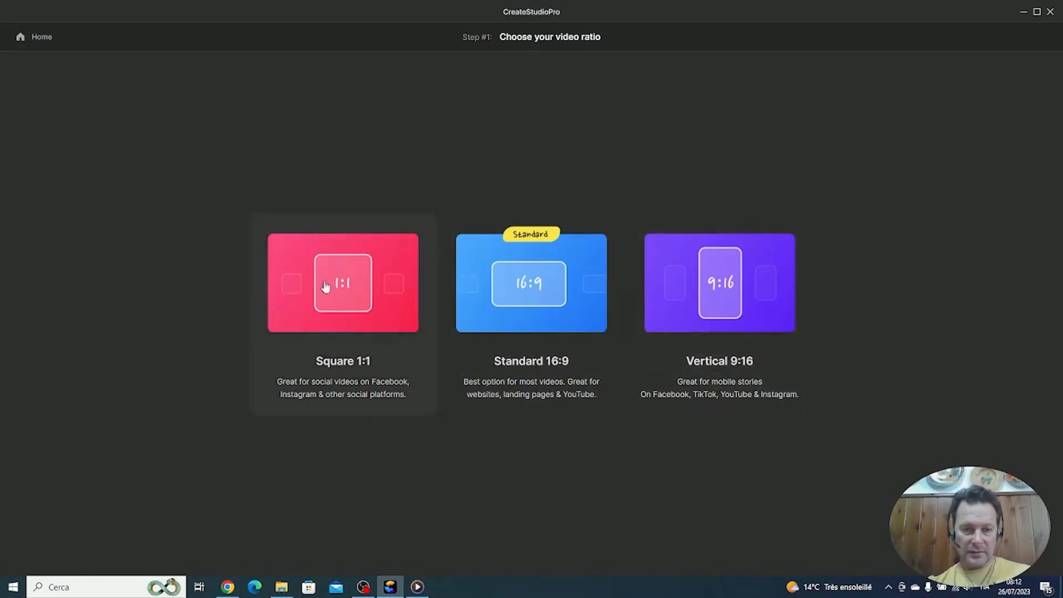
left_click(529, 284)
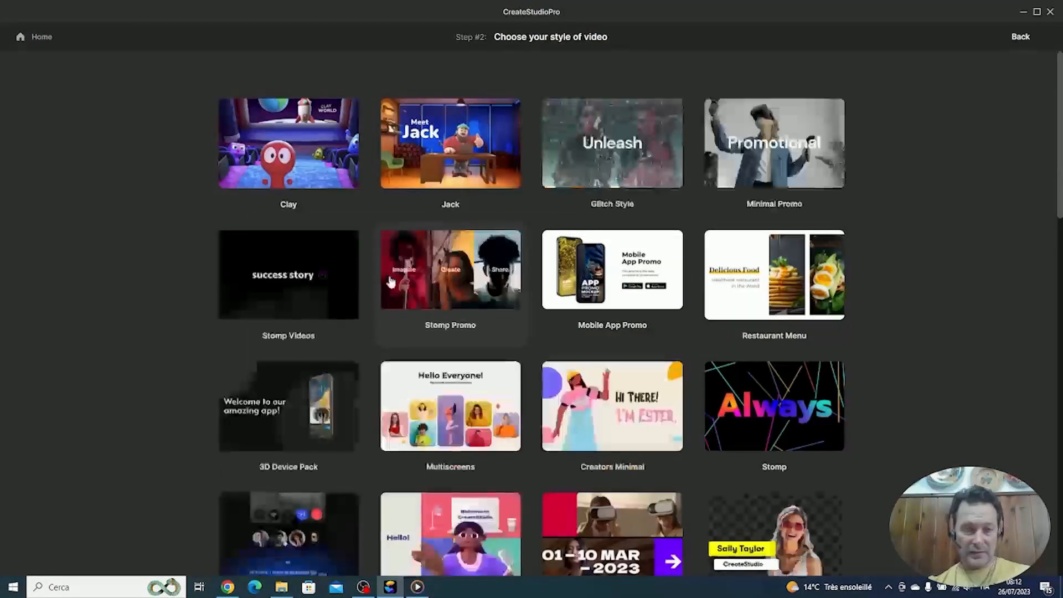
scroll(511, 294, "down", 18)
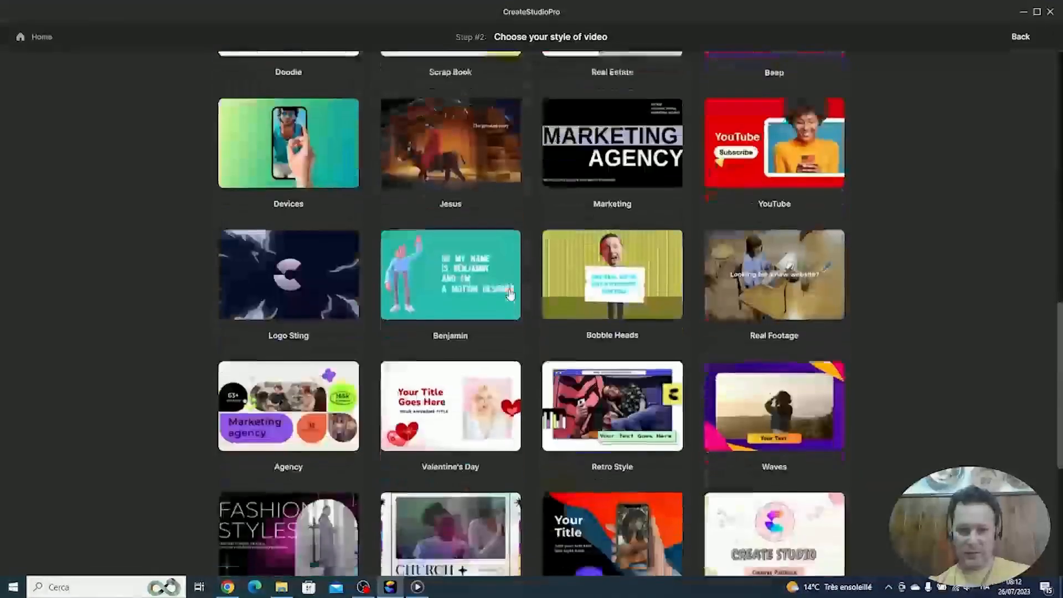
scroll(510, 294, "up", 20)
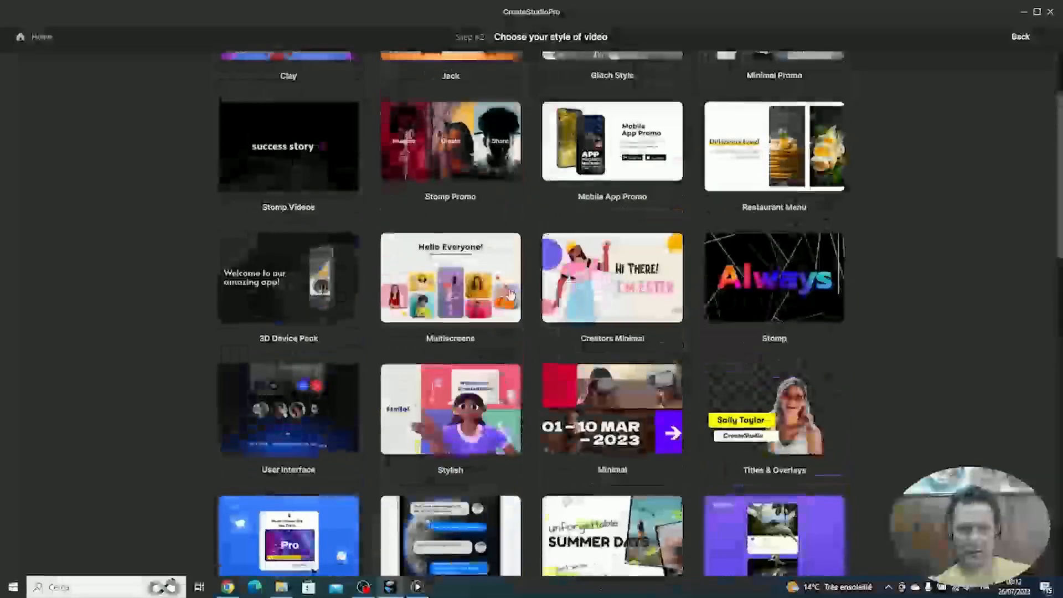
scroll(510, 294, "up", 3)
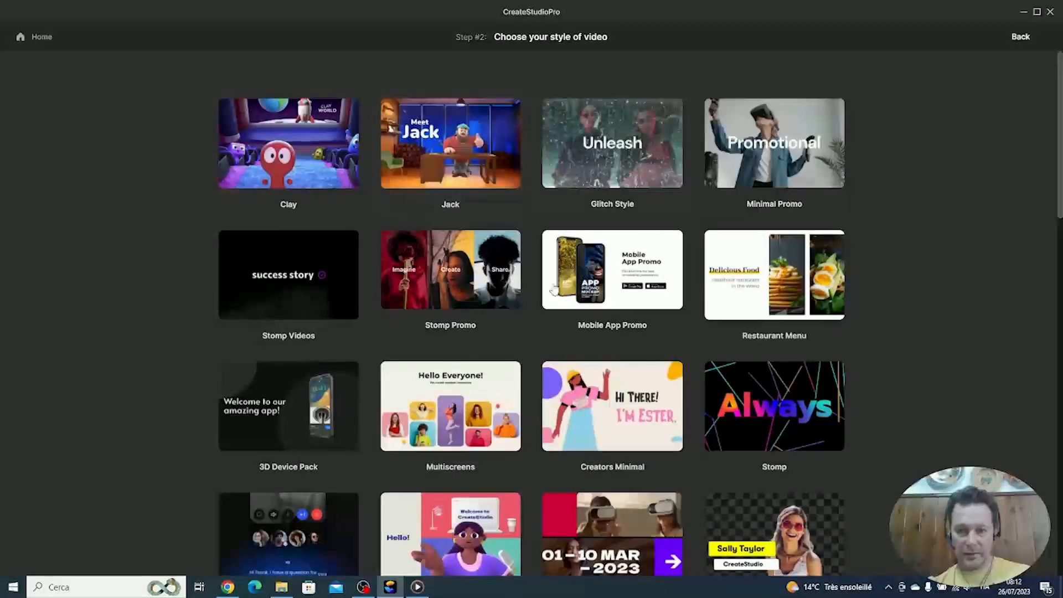
Select the Creators Minimal style, browse its scenes, then step back through the builder.
left_click(625, 412)
scroll(415, 288, "down", 6)
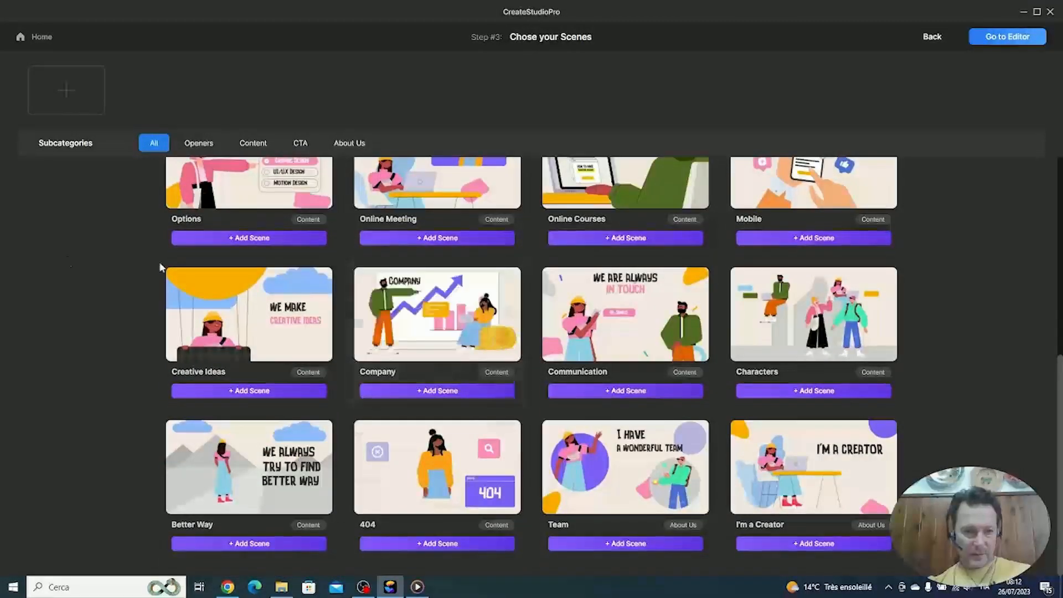
scroll(136, 281, "up", 6)
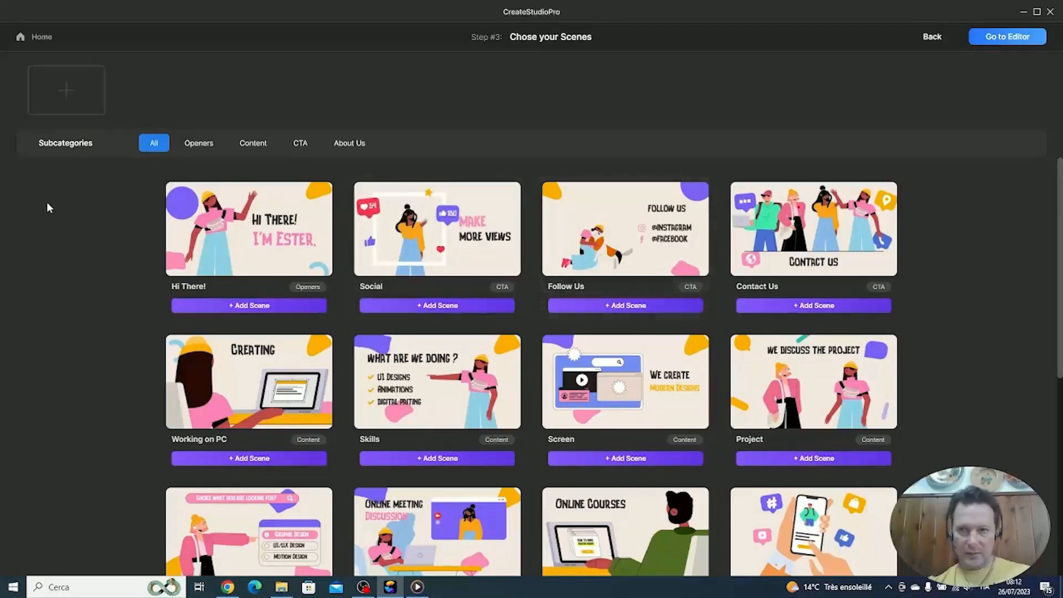
left_click(931, 38)
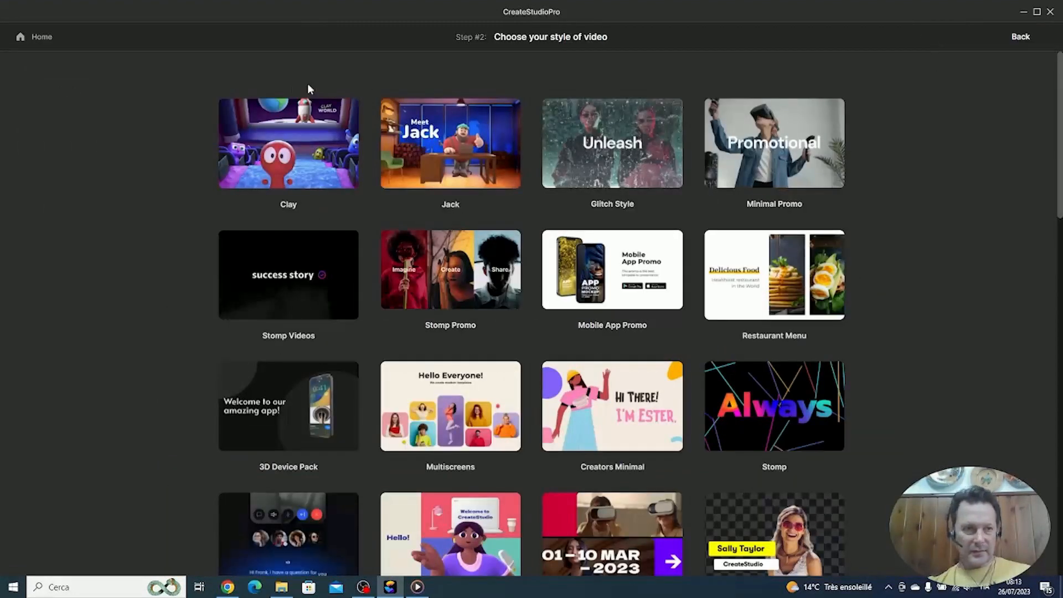
left_click(1020, 40)
Return to Home and start a new project from scratch.
left_click(39, 37)
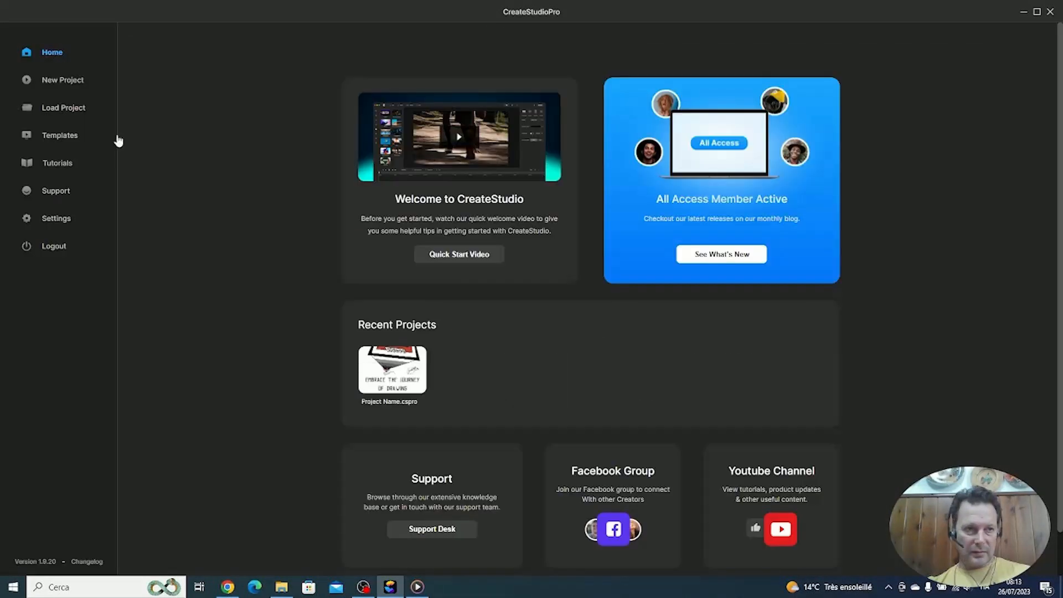
left_click(64, 82)
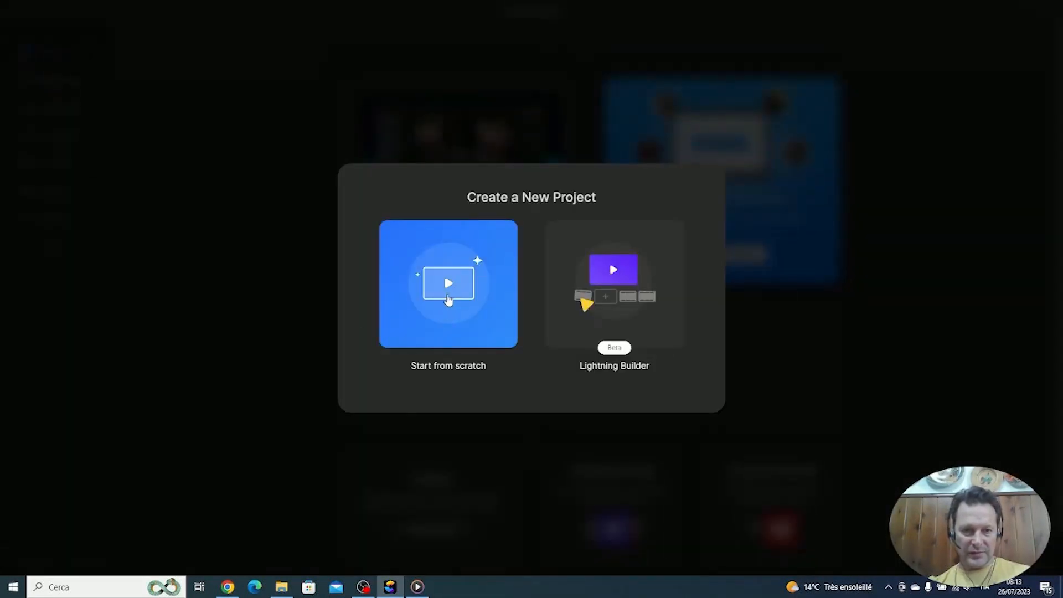
left_click(448, 299)
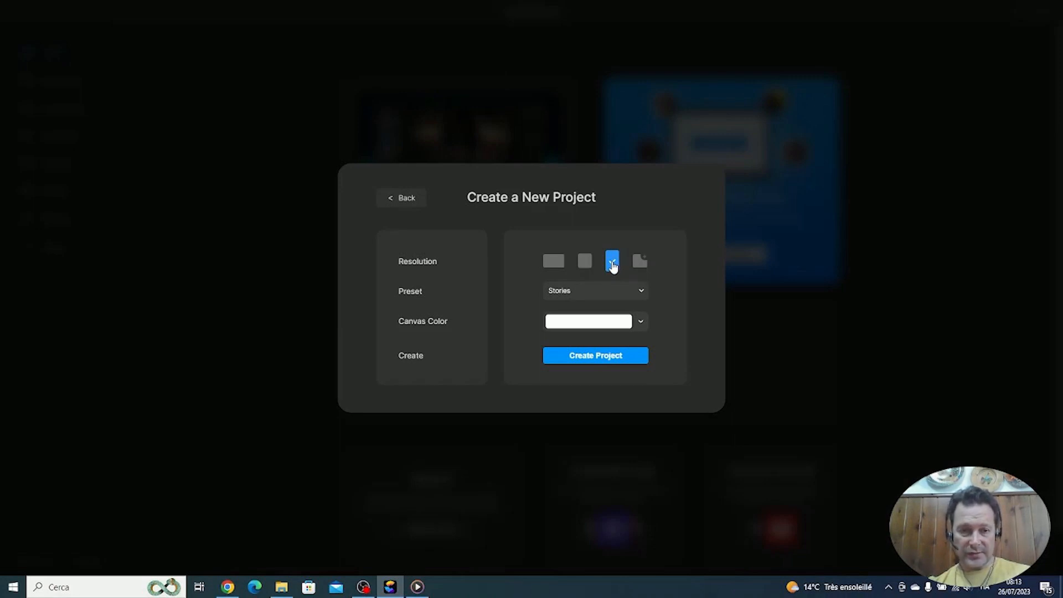
Compare square and landscape presets, then settle on vertical format with the Stories preset.
left_click(621, 296)
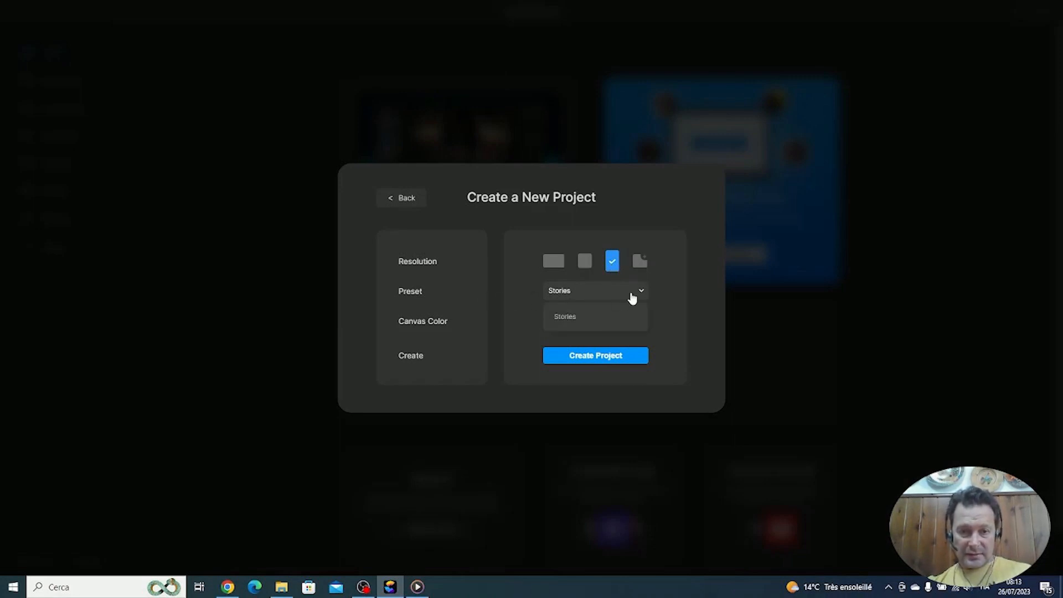
left_click(635, 293)
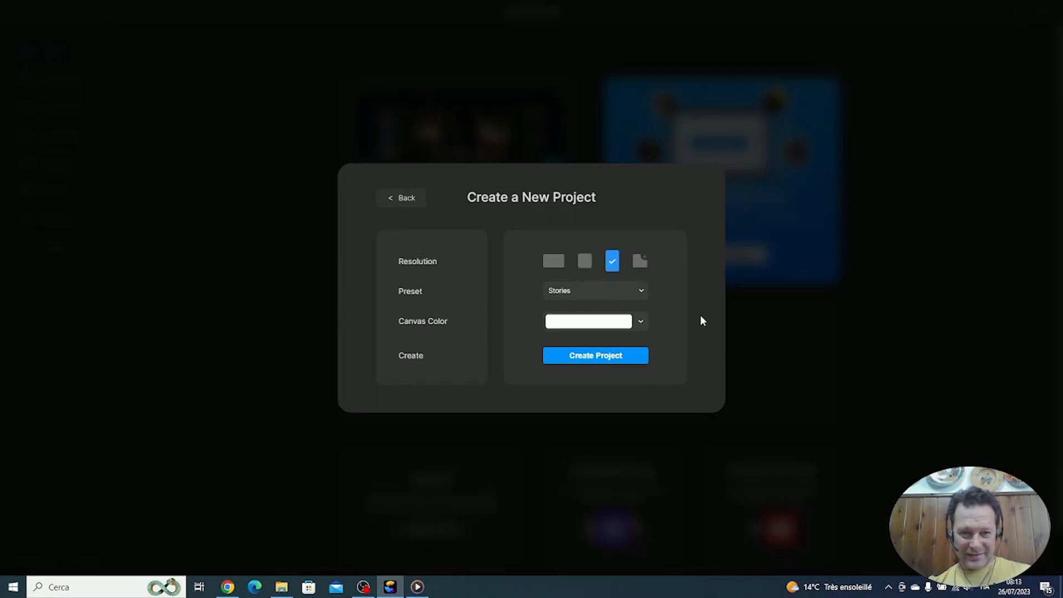
left_click(585, 265)
left_click(609, 297)
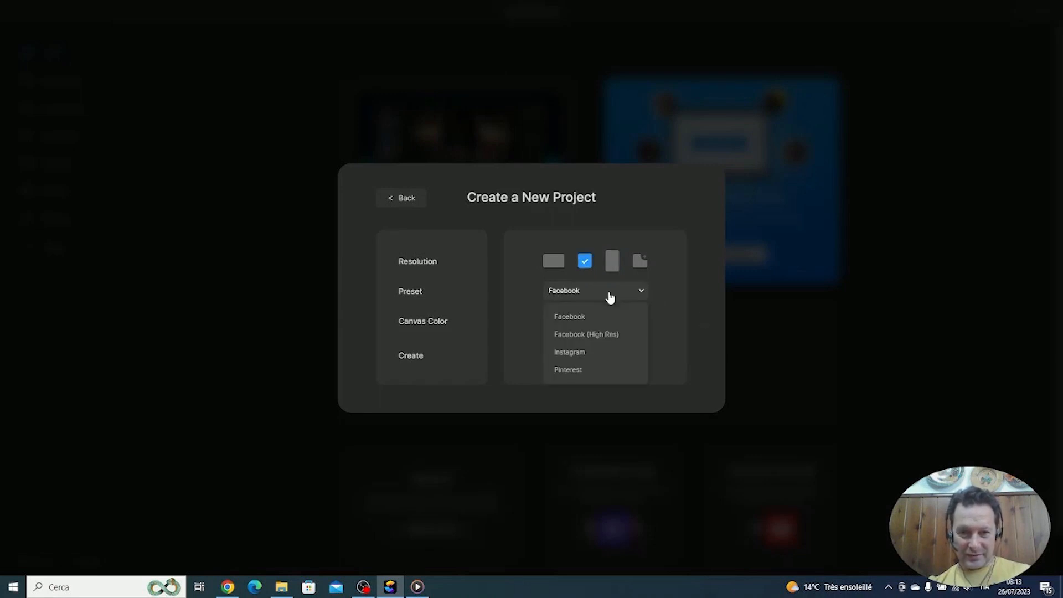
left_click(548, 261)
left_click(553, 265)
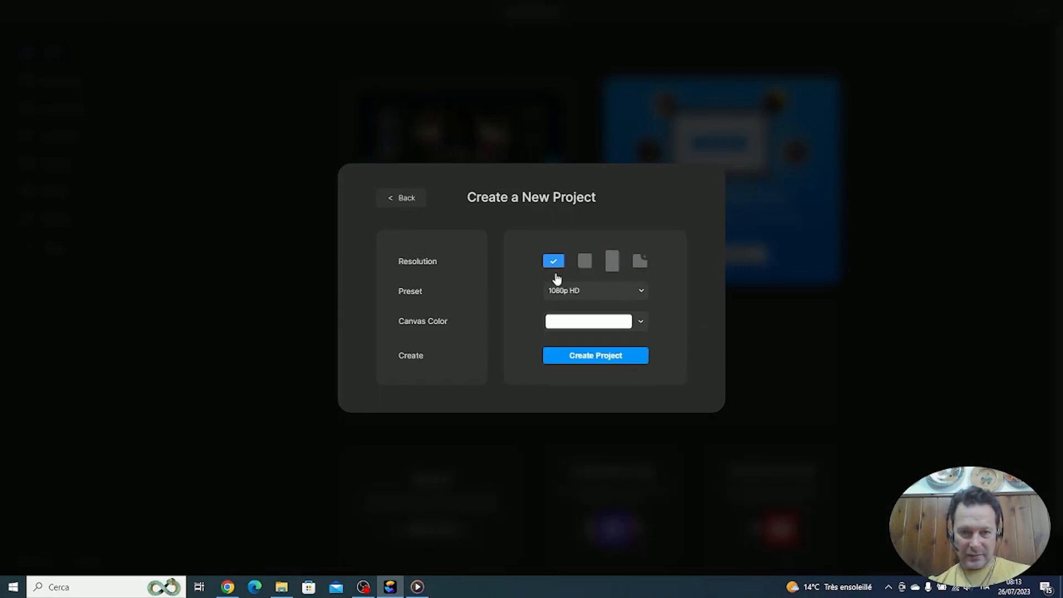
left_click(631, 295)
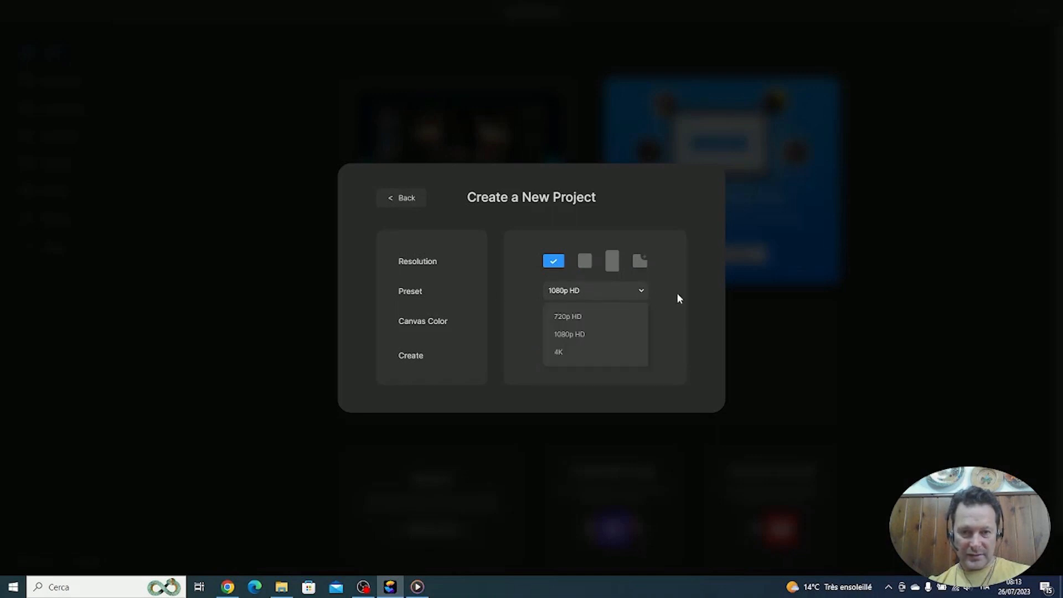
left_click(587, 263)
left_click(585, 261)
left_click(612, 261)
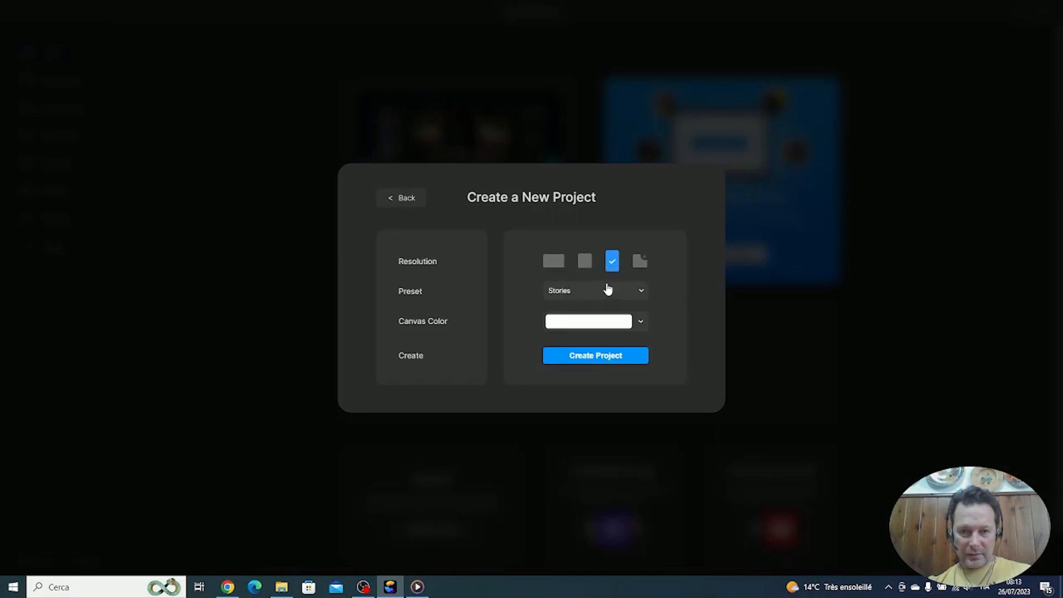
left_click(608, 289)
left_click(679, 301)
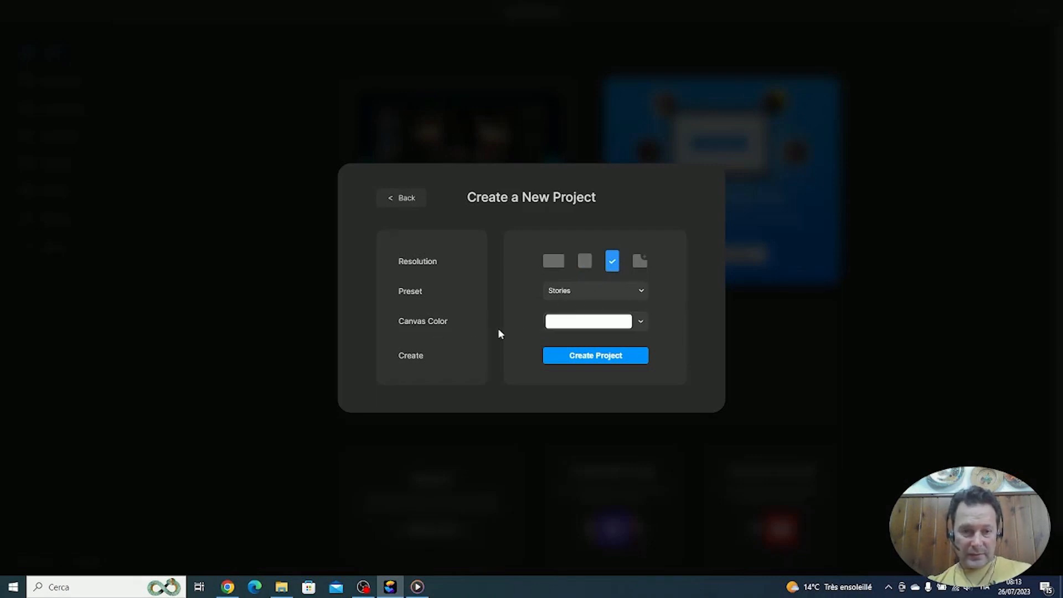
Keep the white ffffff canvas colour and create the vertical Stories project.
left_click(639, 321)
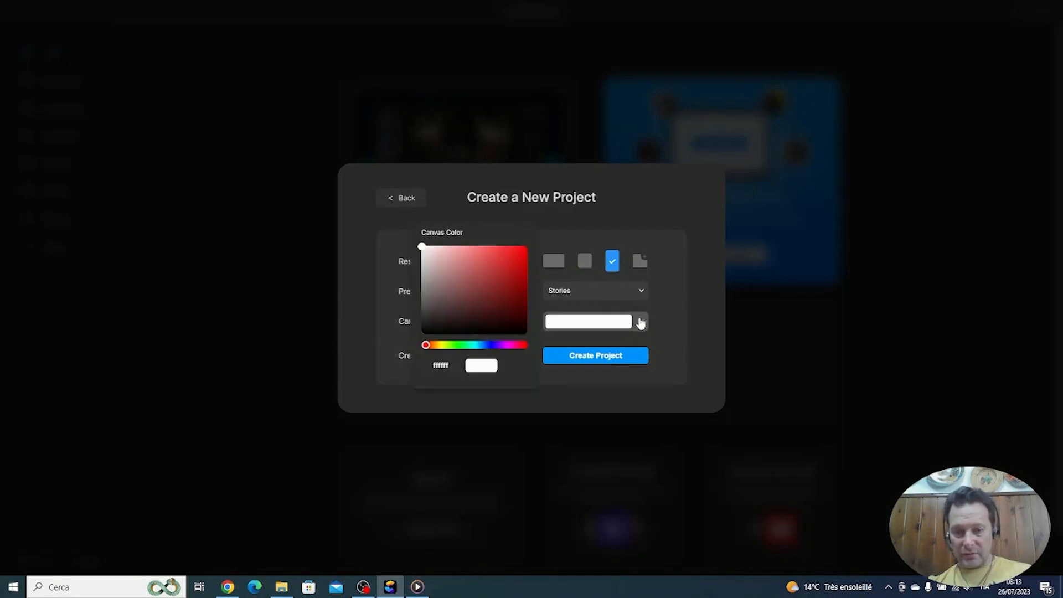
left_click(679, 322)
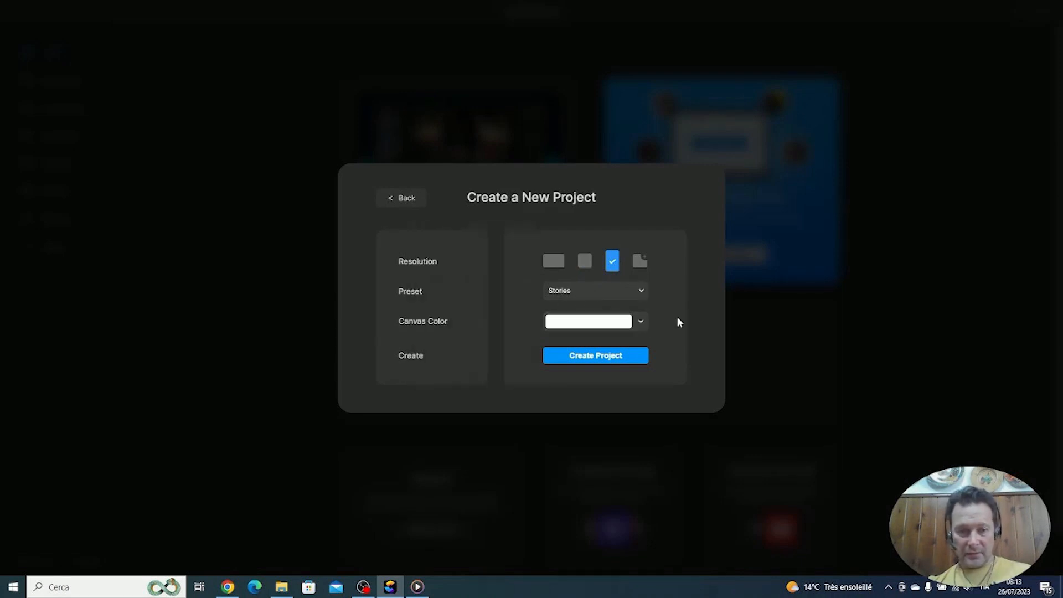
left_click(605, 359)
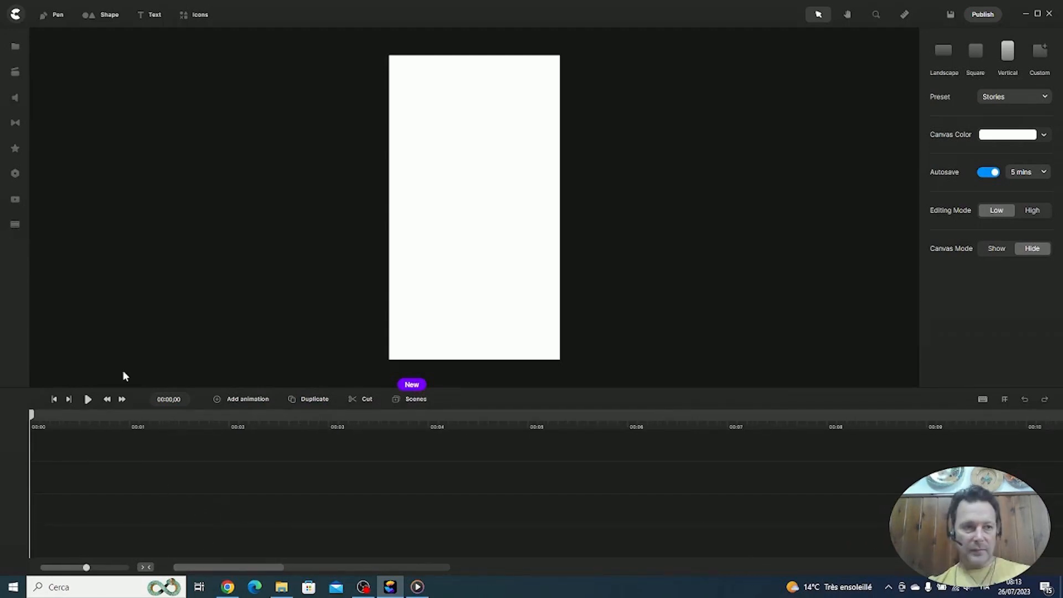
Open the My Files media library, its Project Media still empty.
left_click(16, 47)
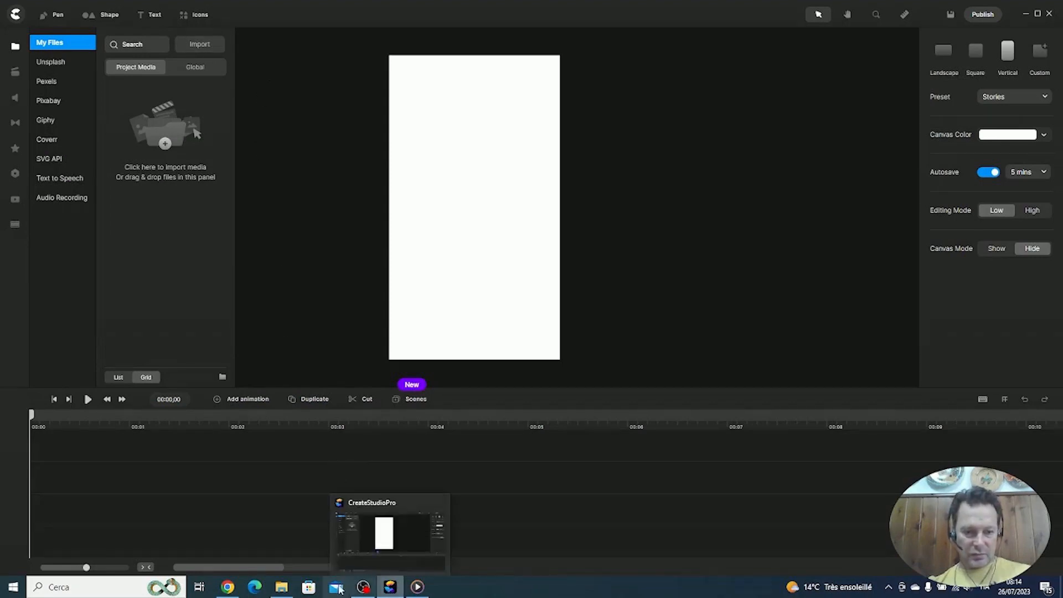
Import 20230725_152242000_iOS.mp4 from the tempstream folder and add it to the project.
left_click(281, 591)
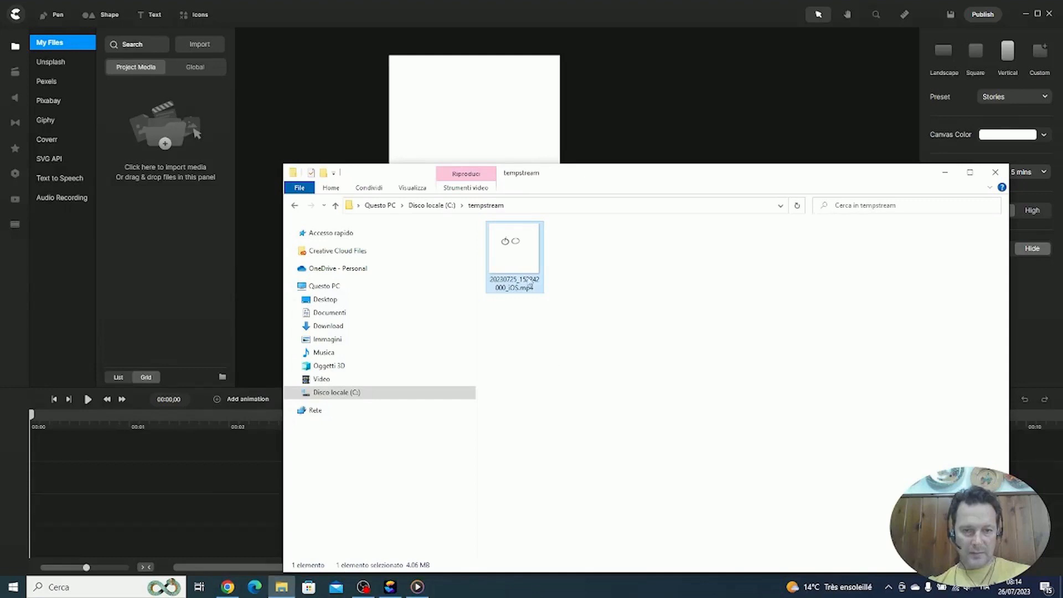
left_click_drag(626, 183, 632, 289)
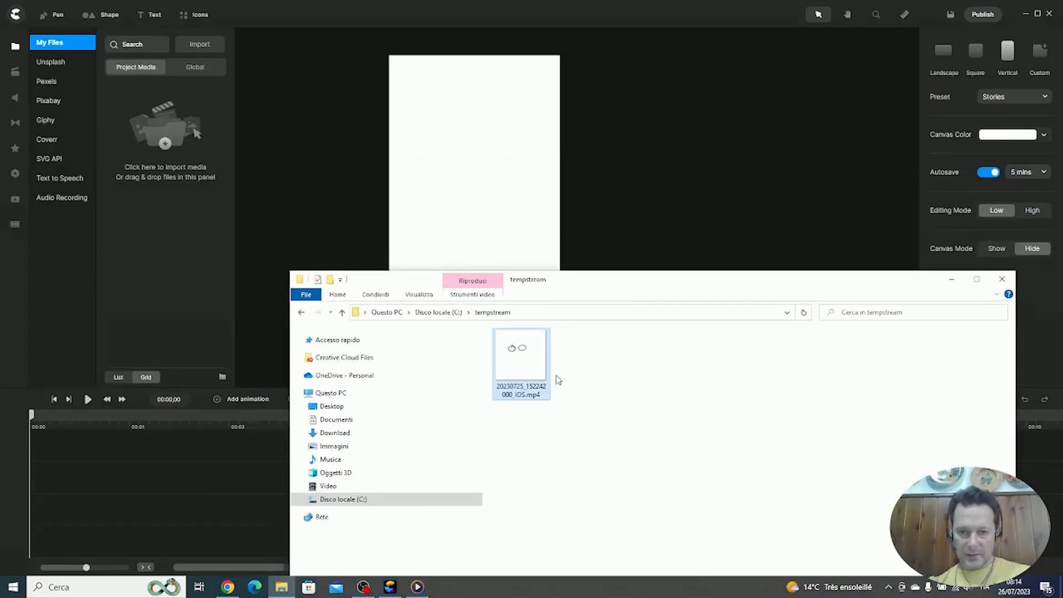
left_click_drag(521, 368, 400, 163)
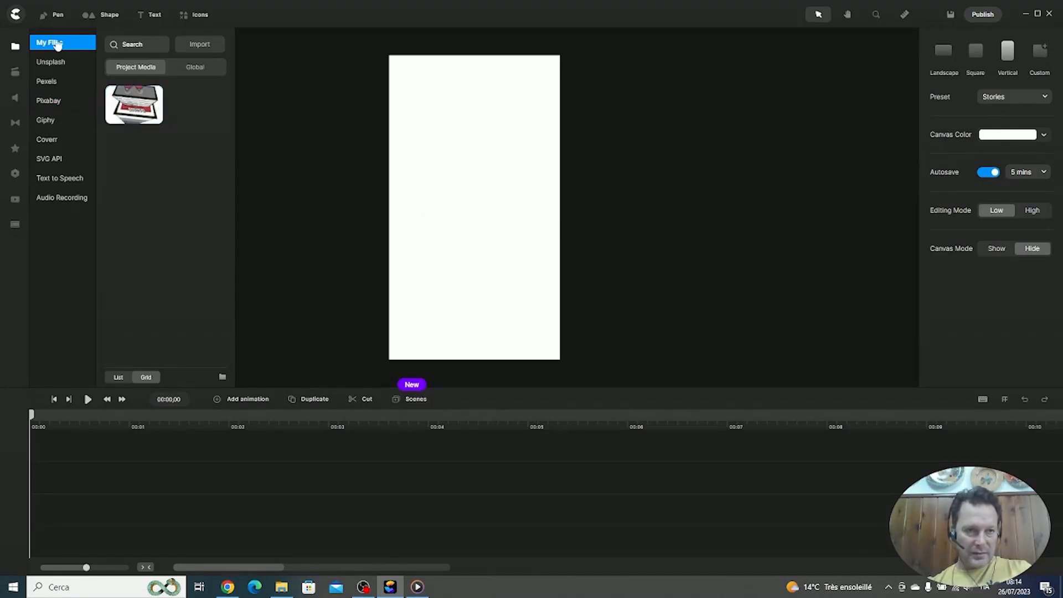
left_click_drag(148, 112, 487, 162)
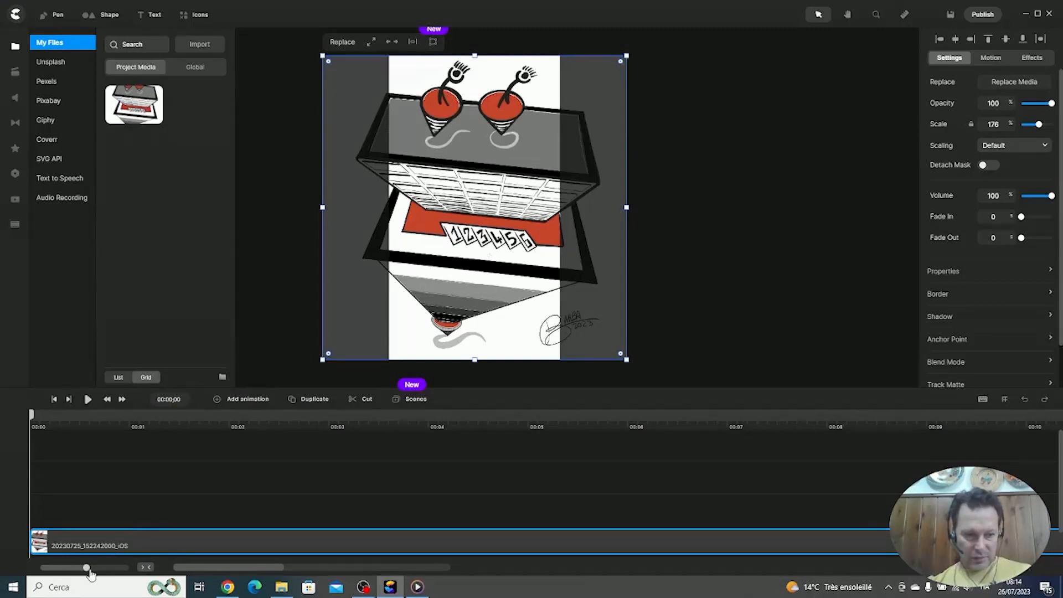
Scale the drawing clip to 99%, place it at the canvas top, and play the preview.
left_click_drag(88, 569, 40, 568)
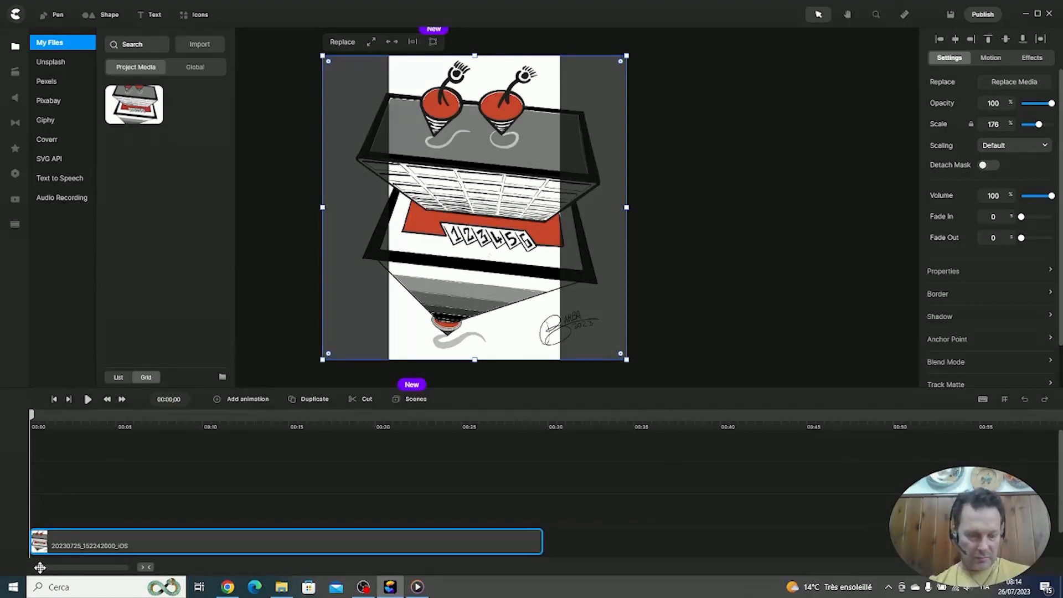
left_click_drag(40, 567, 53, 567)
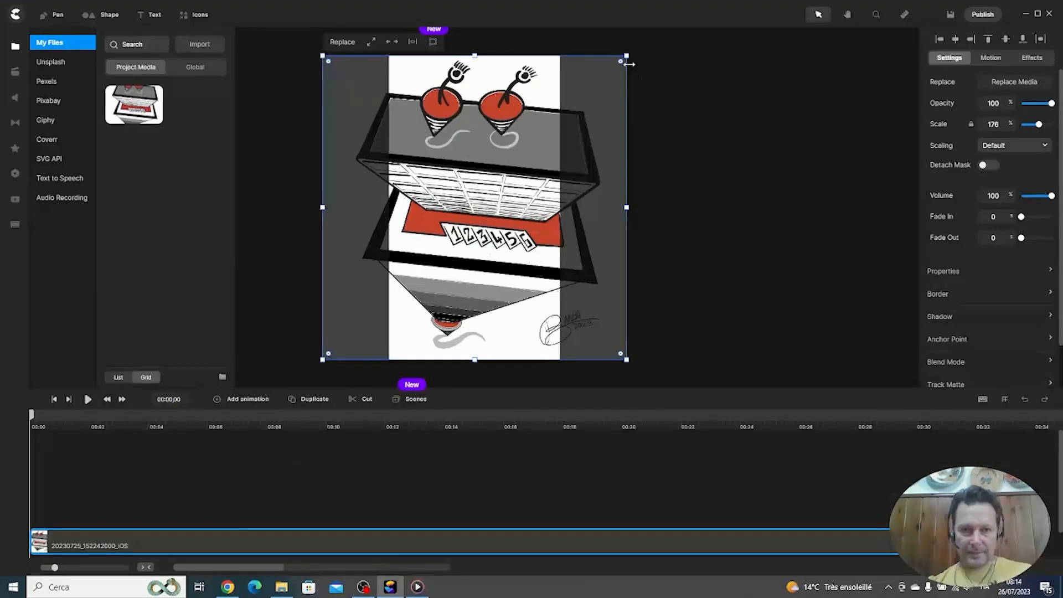
left_click_drag(627, 53, 512, 166)
left_click_drag(460, 200, 526, 90)
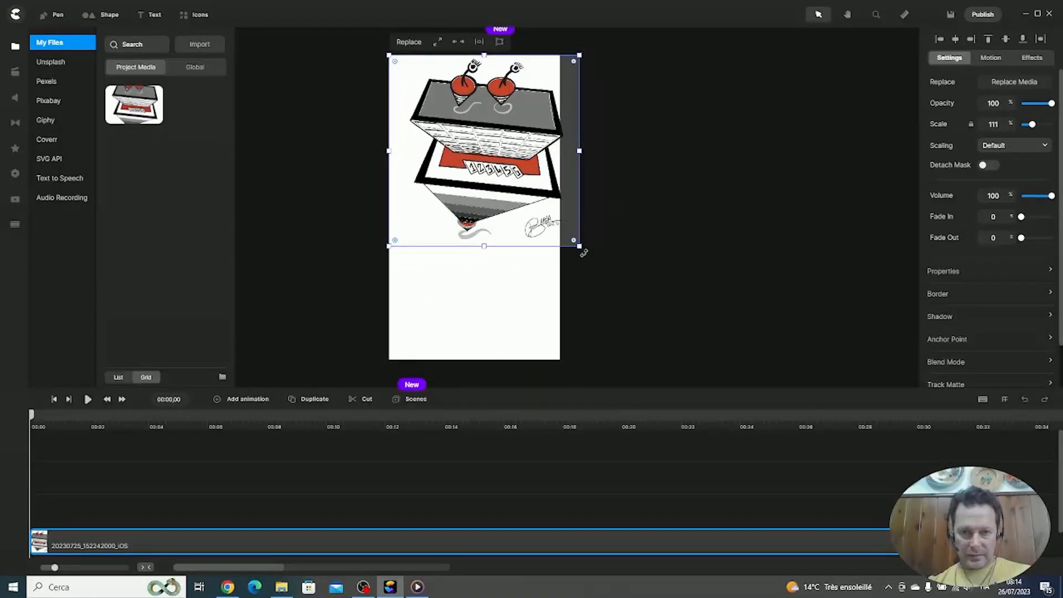
left_click_drag(580, 246, 562, 227)
left_click_drag(517, 152, 485, 132)
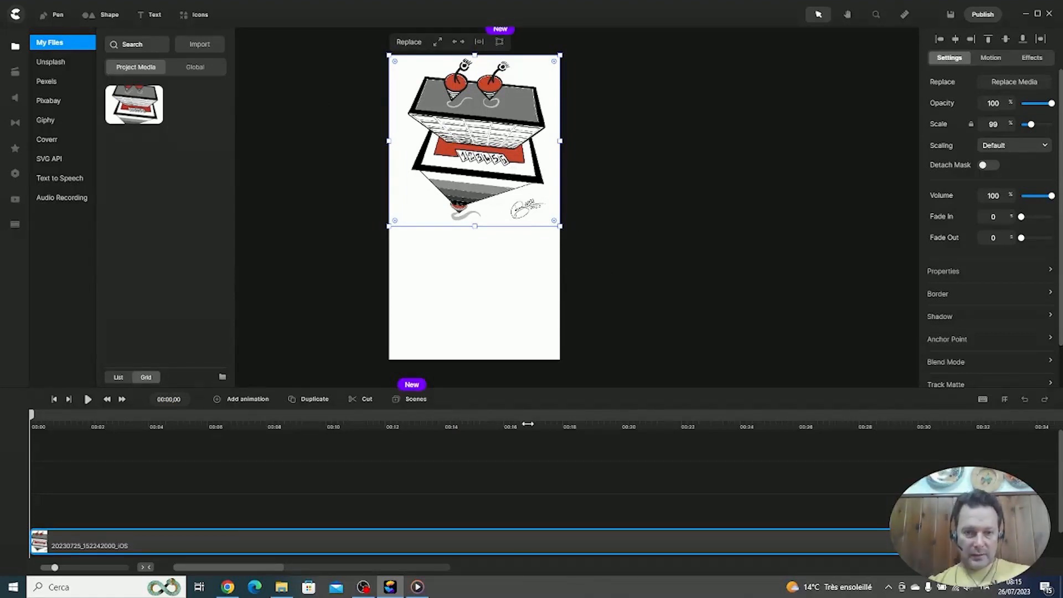
left_click(87, 402)
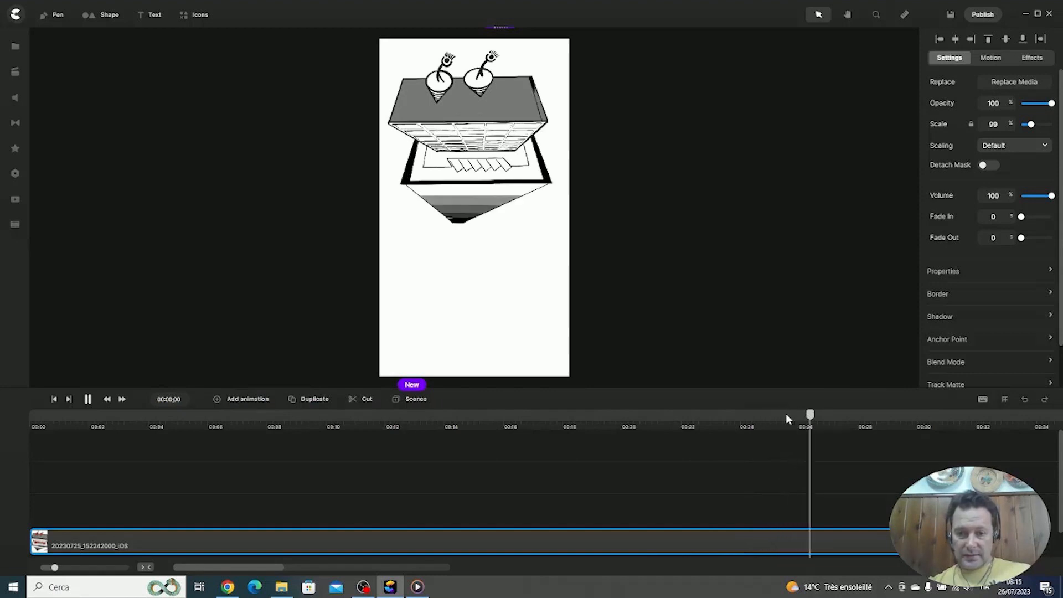
Pause playback near 00:26 and open the Studio template library.
key("space")
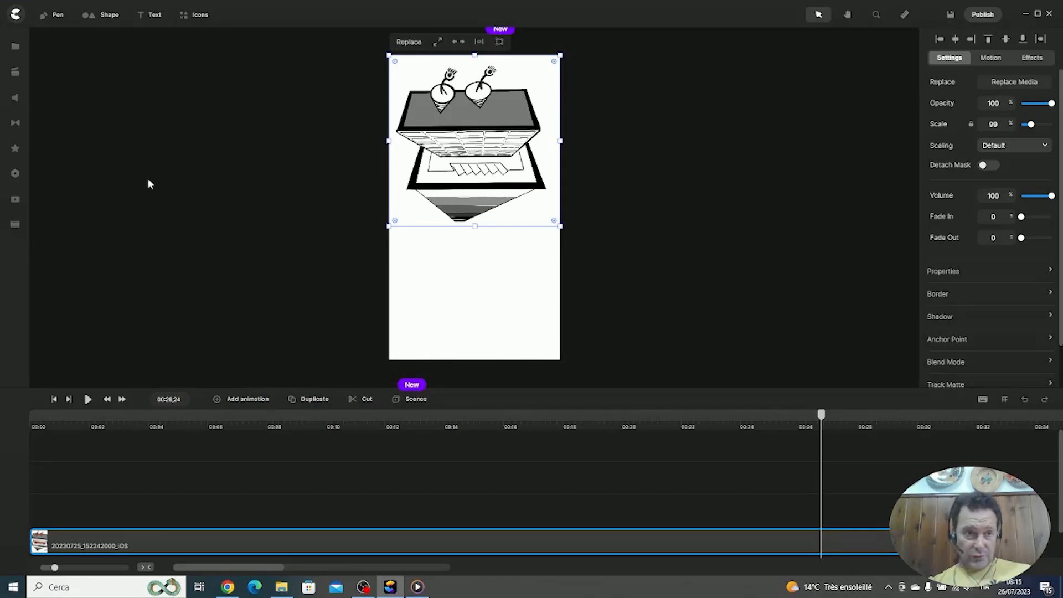
left_click(14, 50)
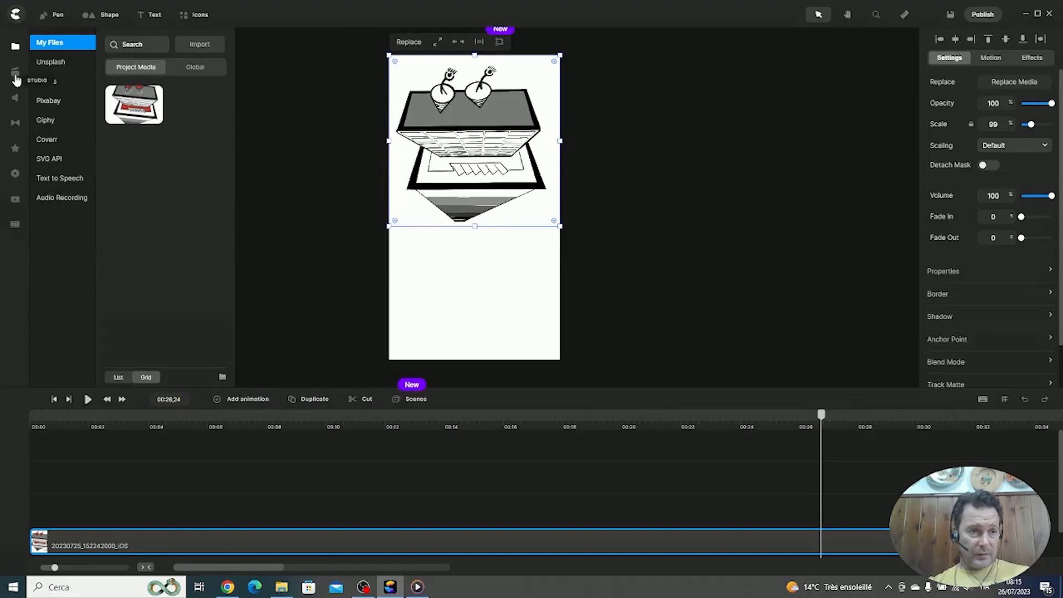
left_click(15, 77)
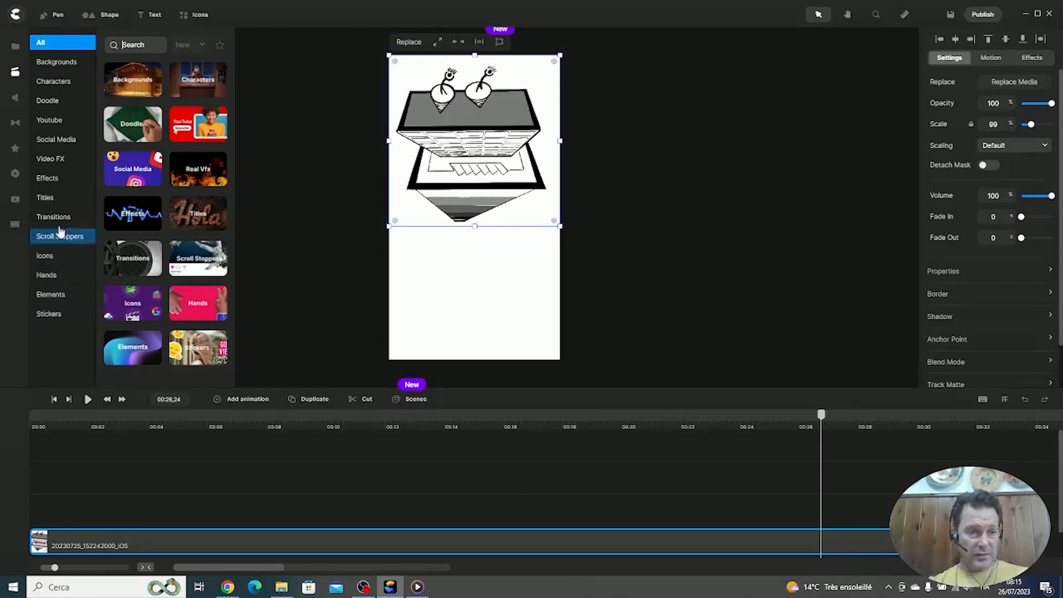
Browse the Social Media, Youtube and Doodle categories, then search the library for 'subscribe'.
left_click(56, 139)
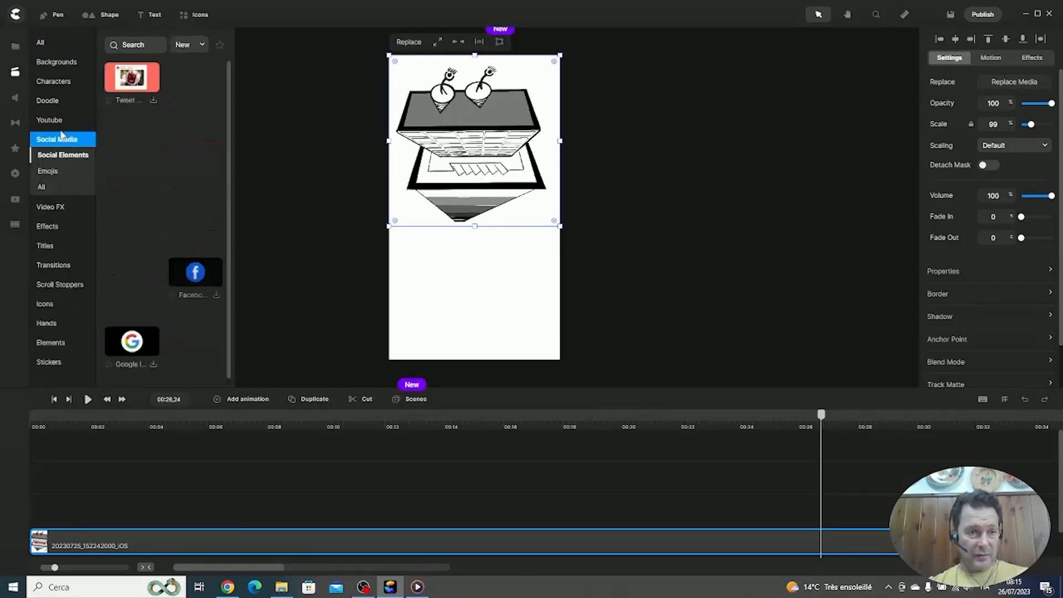
left_click(51, 122)
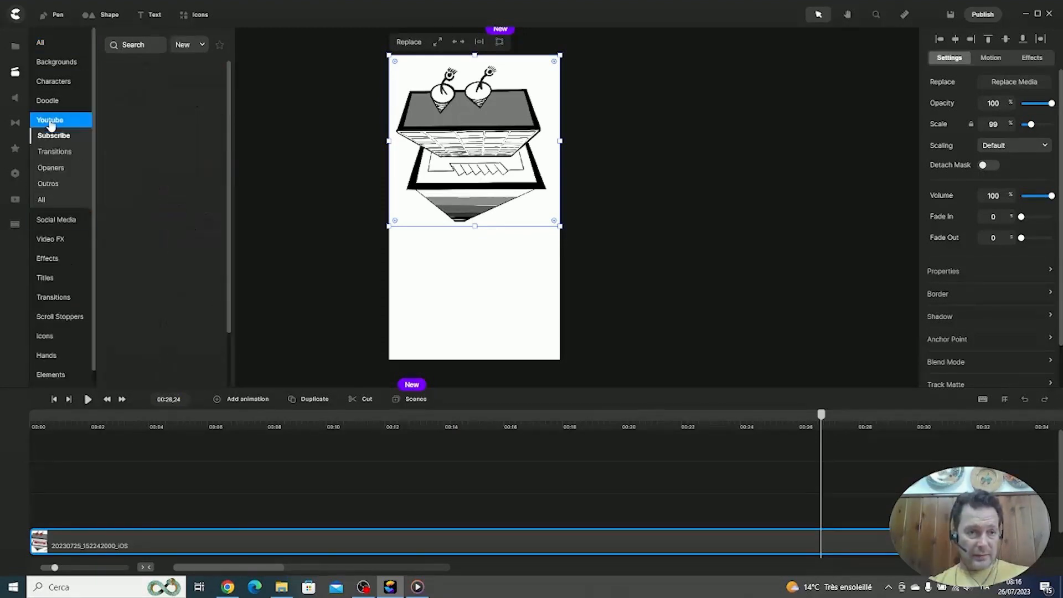
left_click(50, 102)
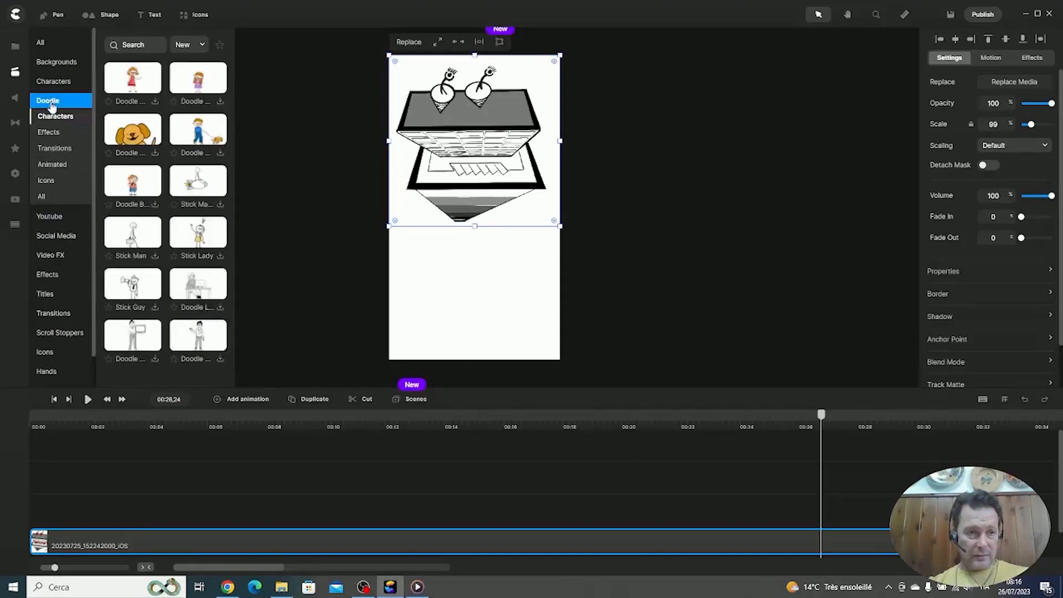
left_click(64, 49)
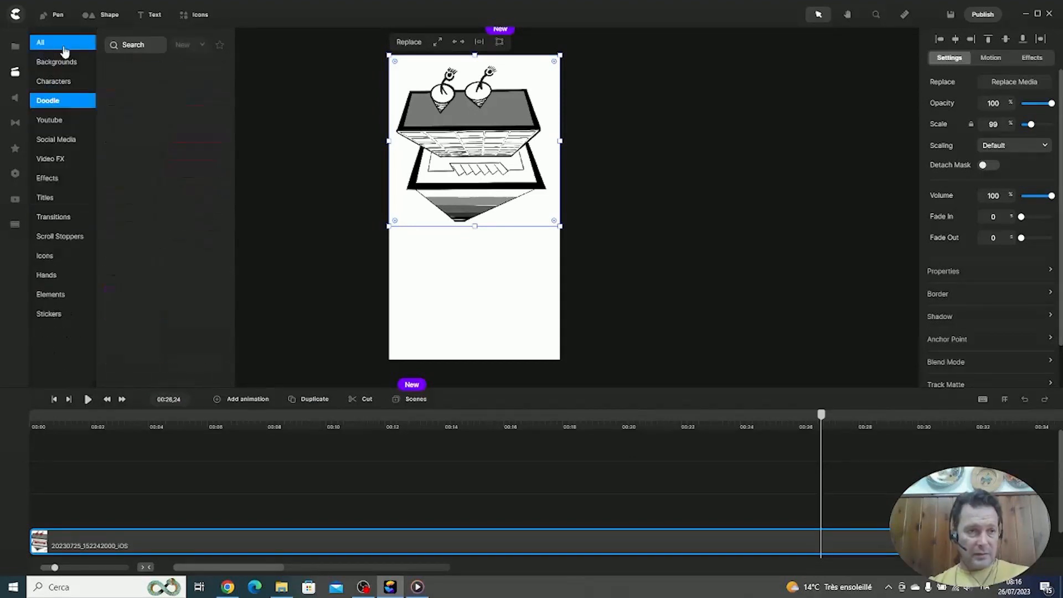
left_click(140, 41)
type("subscribe")
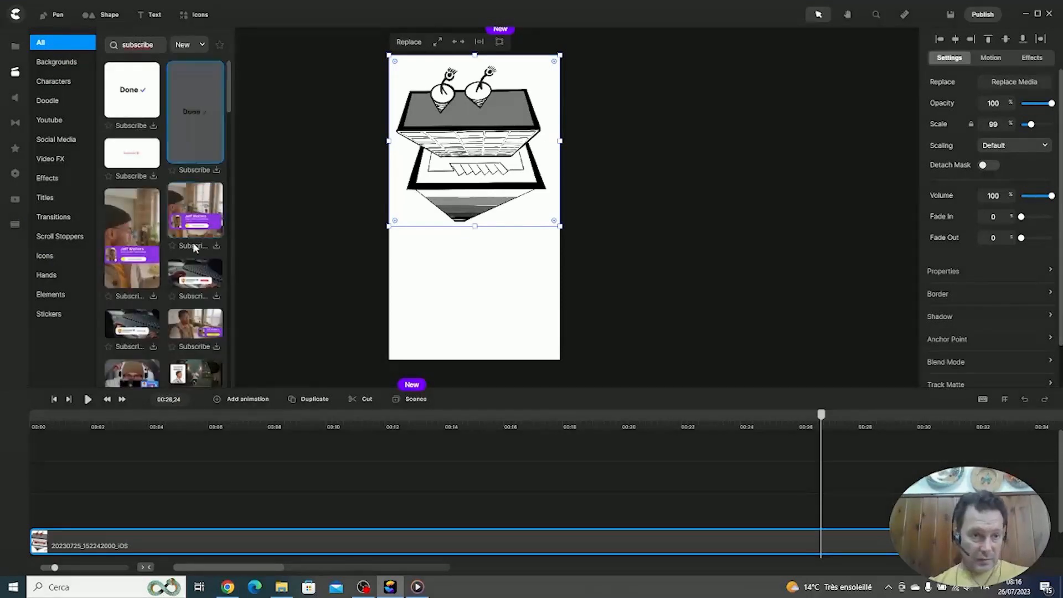
Download the red-shirted Jack character from the subscribe results and set the playhead near 00:17.
scroll(194, 243, "down", 5)
scroll(193, 247, "down", 5)
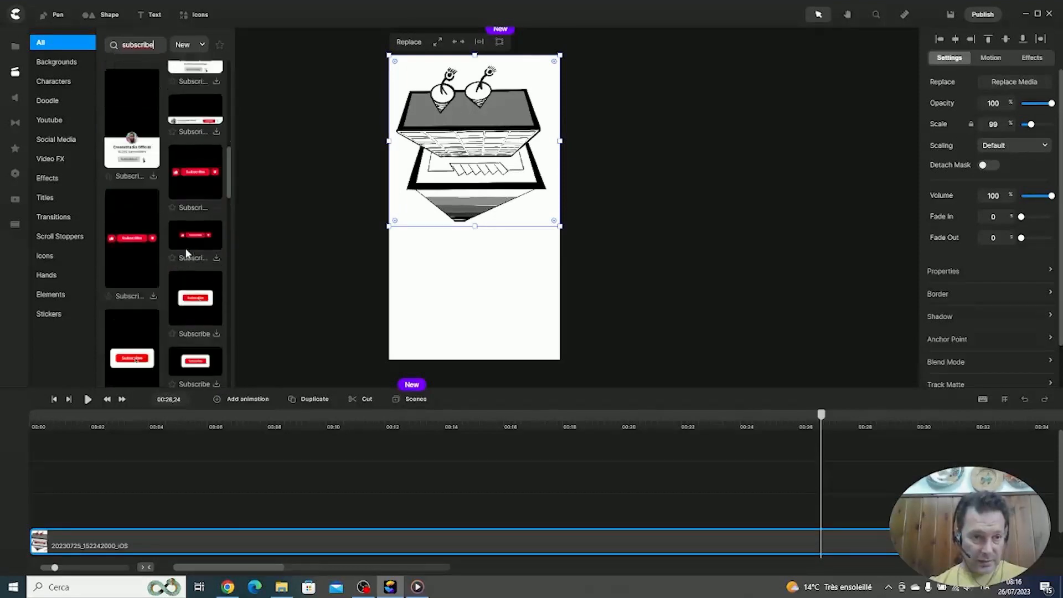
scroll(187, 254, "down", 1)
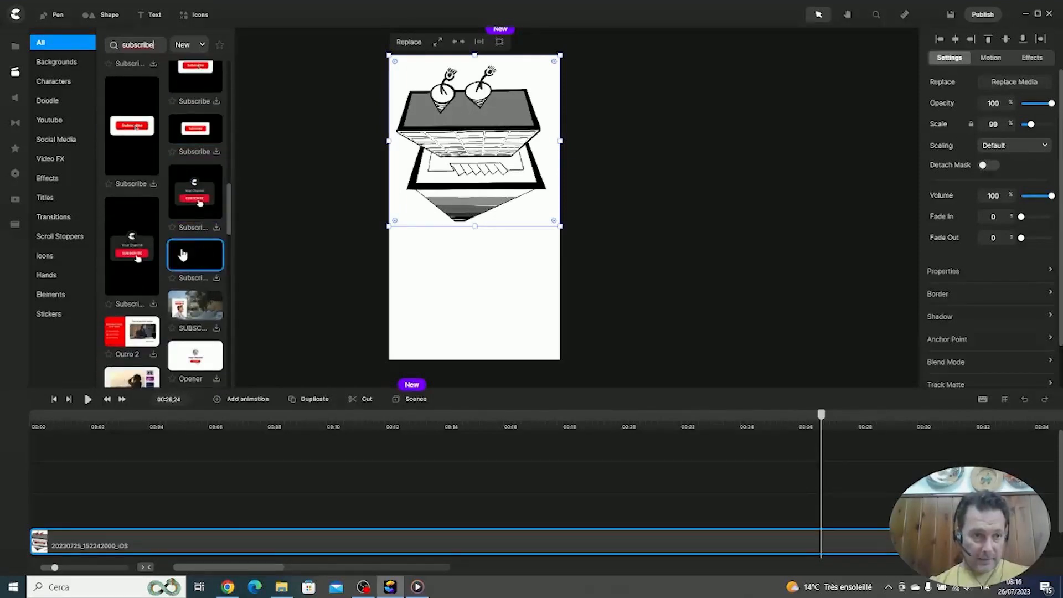
scroll(154, 283, "down", 10)
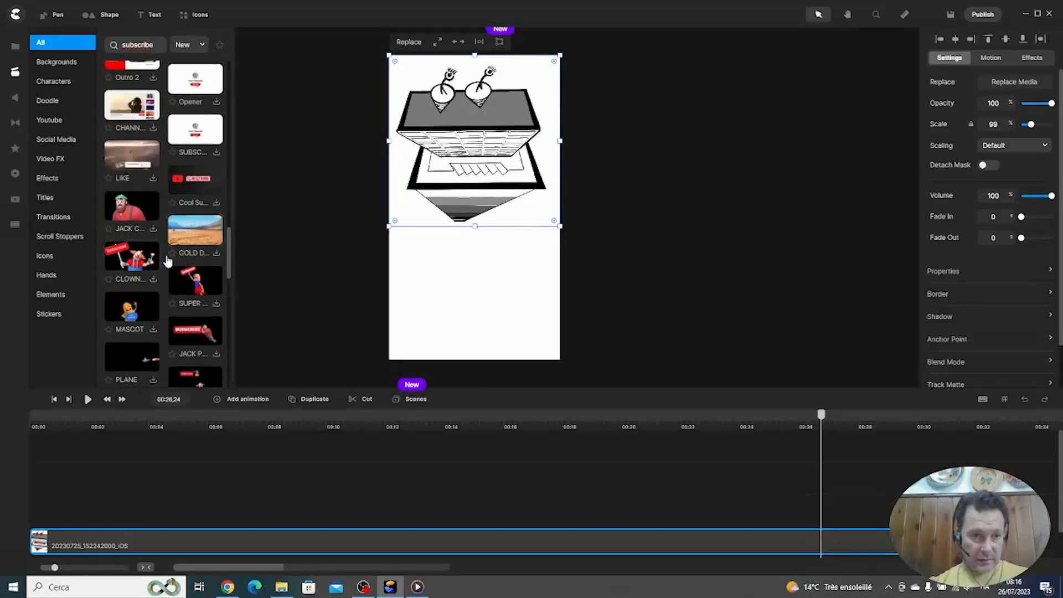
scroll(170, 277, "down", 3)
scroll(119, 256, "down", 5)
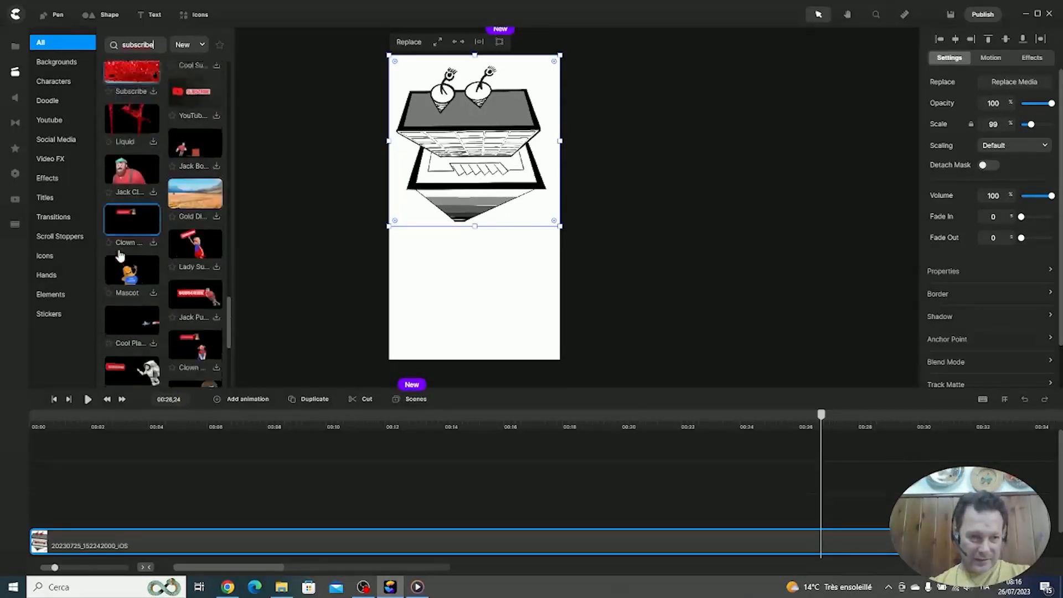
scroll(161, 264, "down", 4)
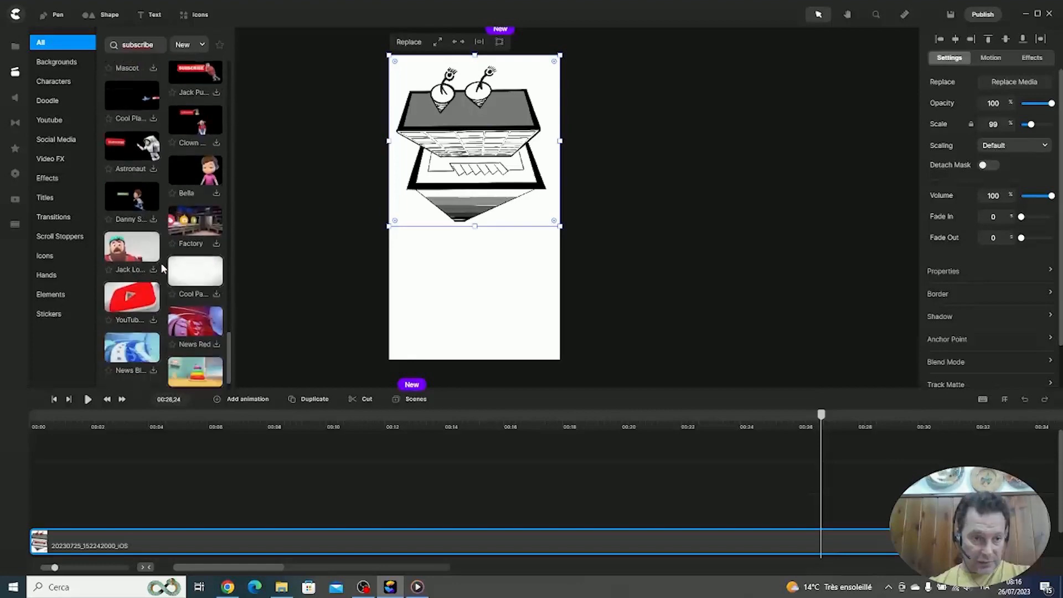
scroll(162, 268, "down", 5)
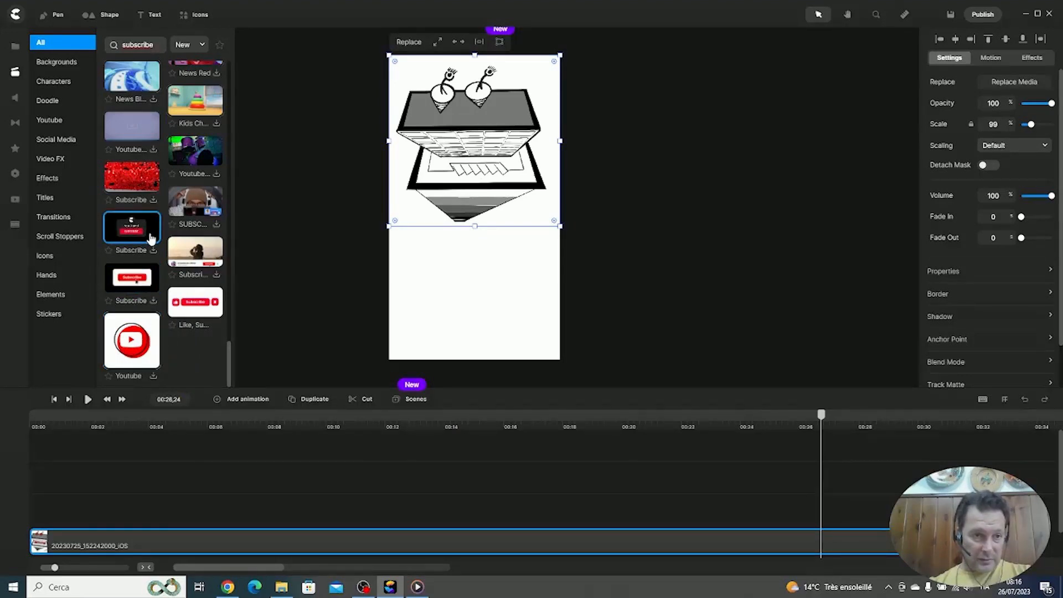
scroll(149, 237, "down", 5)
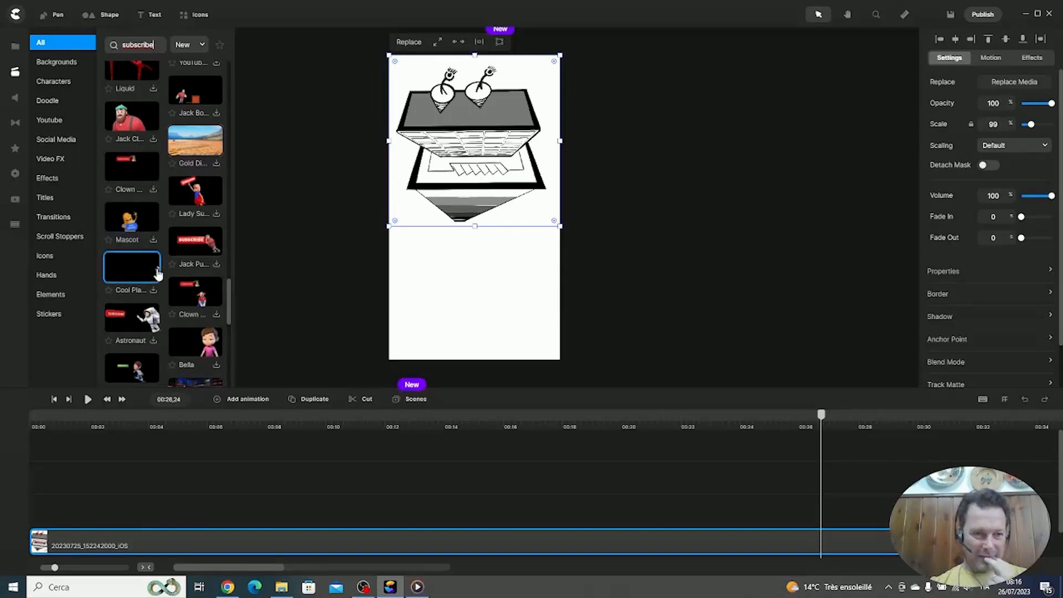
scroll(157, 273, "up", 3)
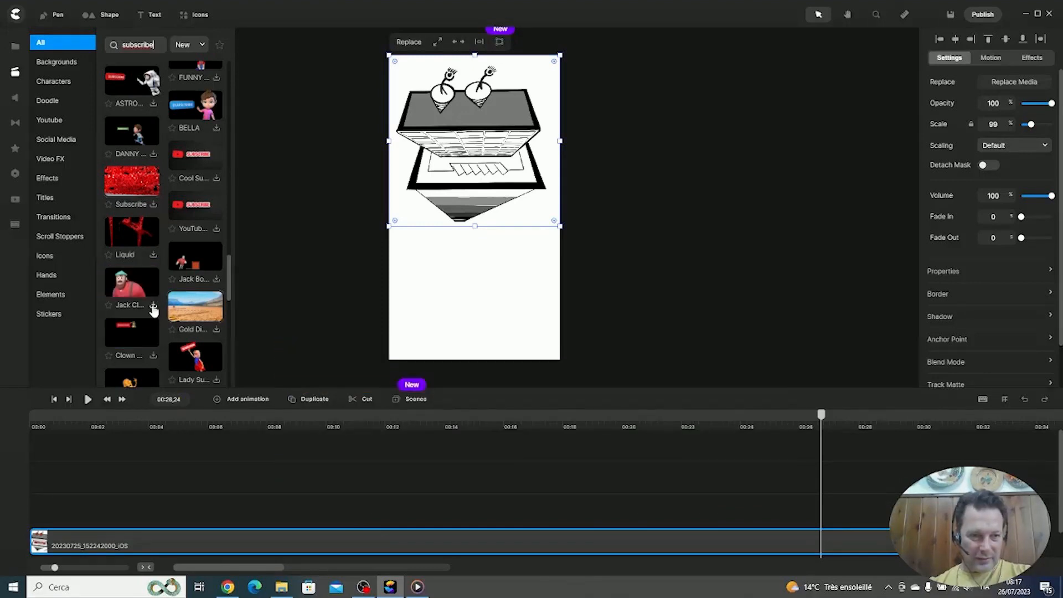
left_click(154, 306)
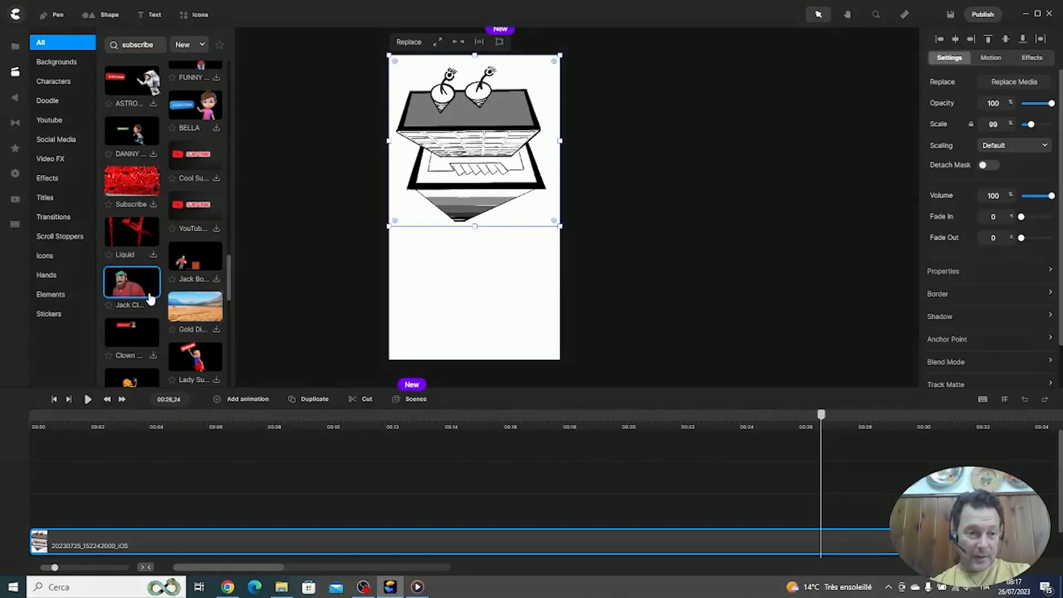
left_click(542, 417)
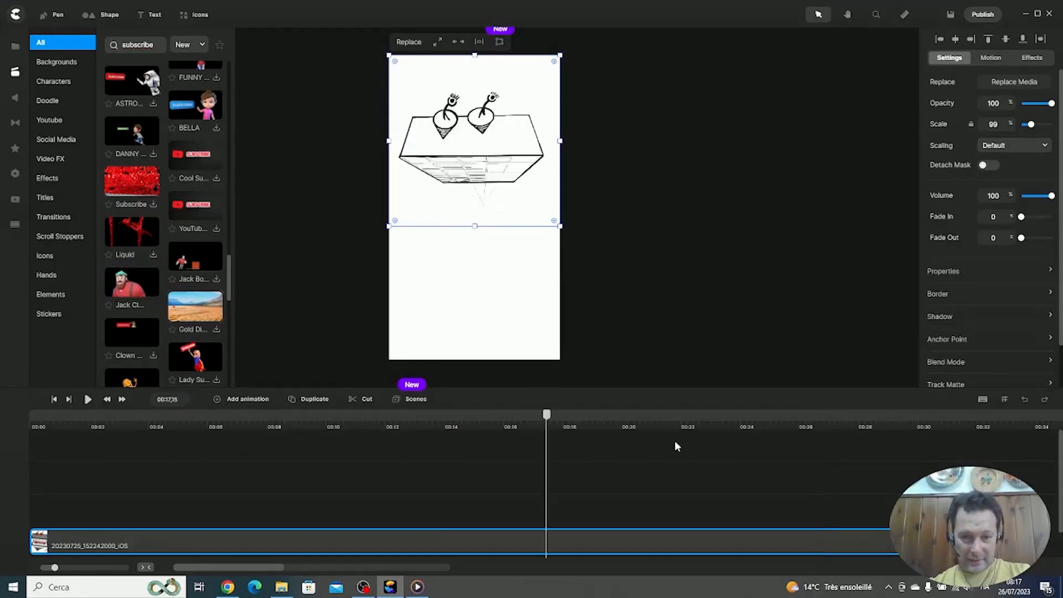
Place the subscribe character at about 18 seconds and shrink it to 73% on the frame.
left_click_drag(541, 420, 570, 416)
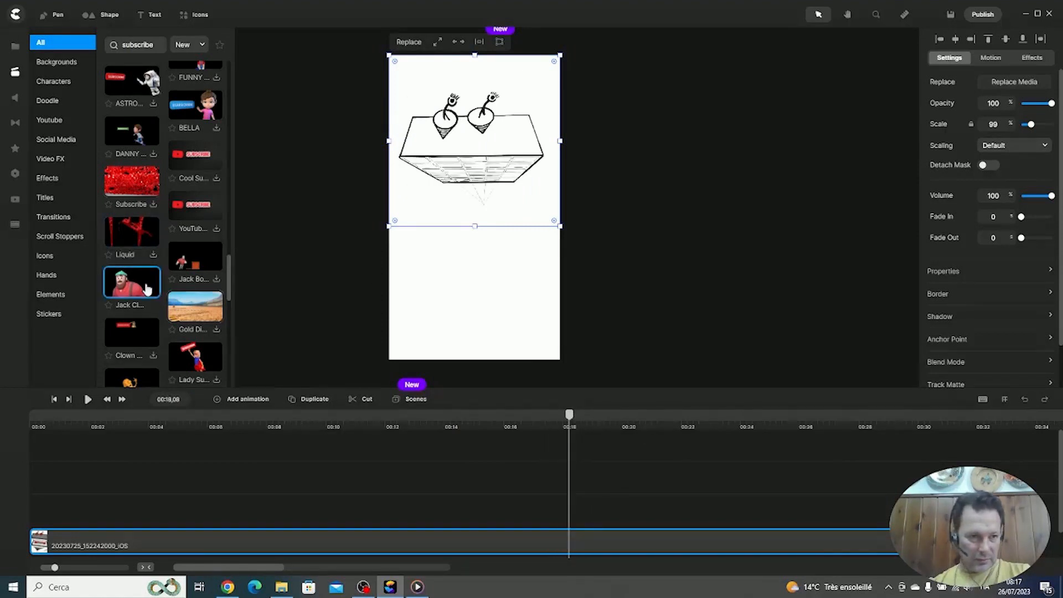
left_click_drag(124, 288, 404, 264)
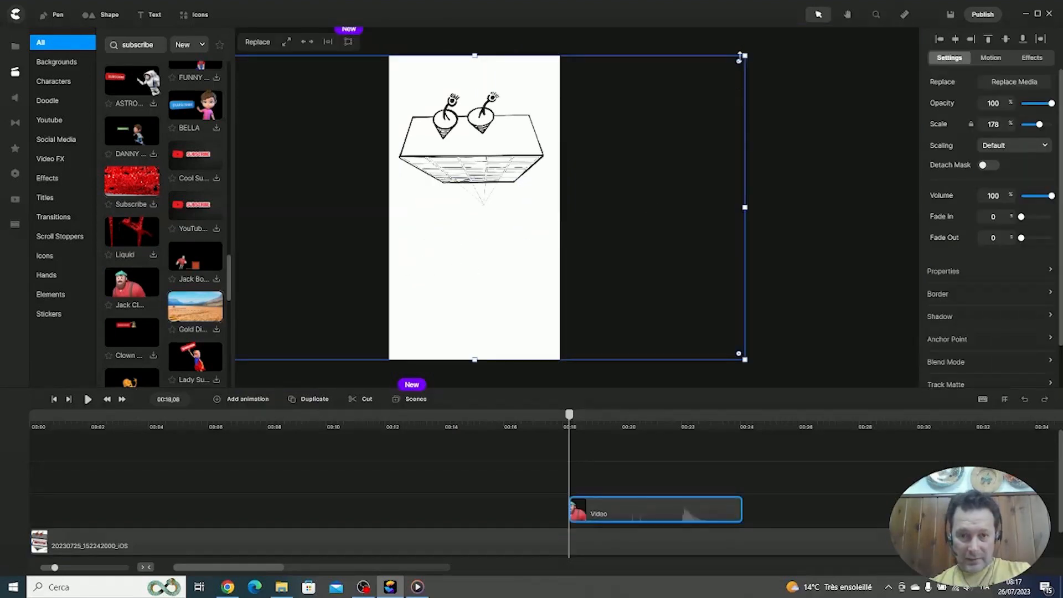
left_click_drag(570, 418, 621, 420)
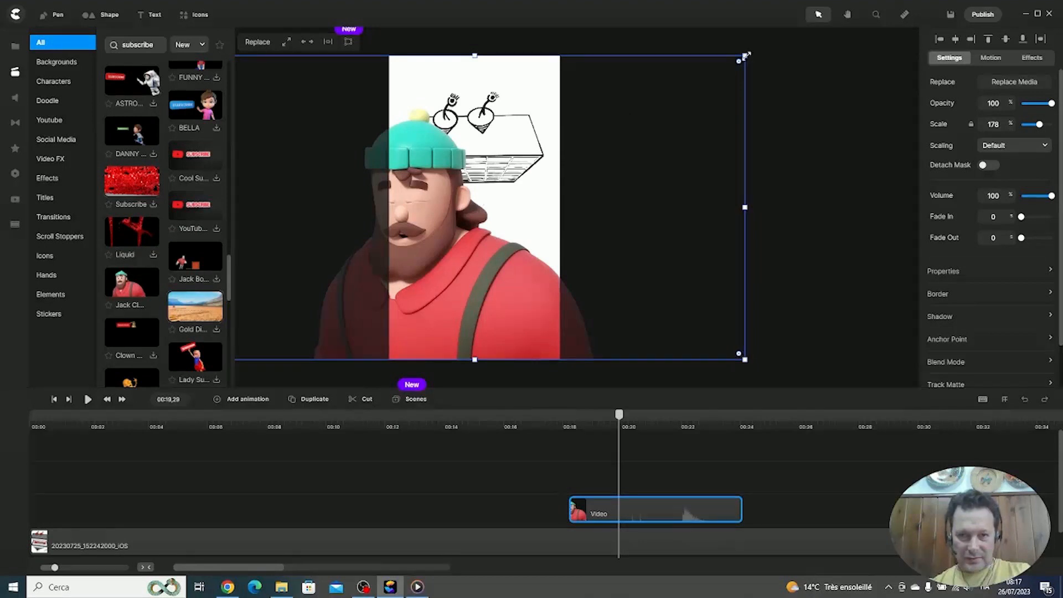
left_click_drag(746, 56, 431, 233)
left_click_drag(351, 244, 501, 246)
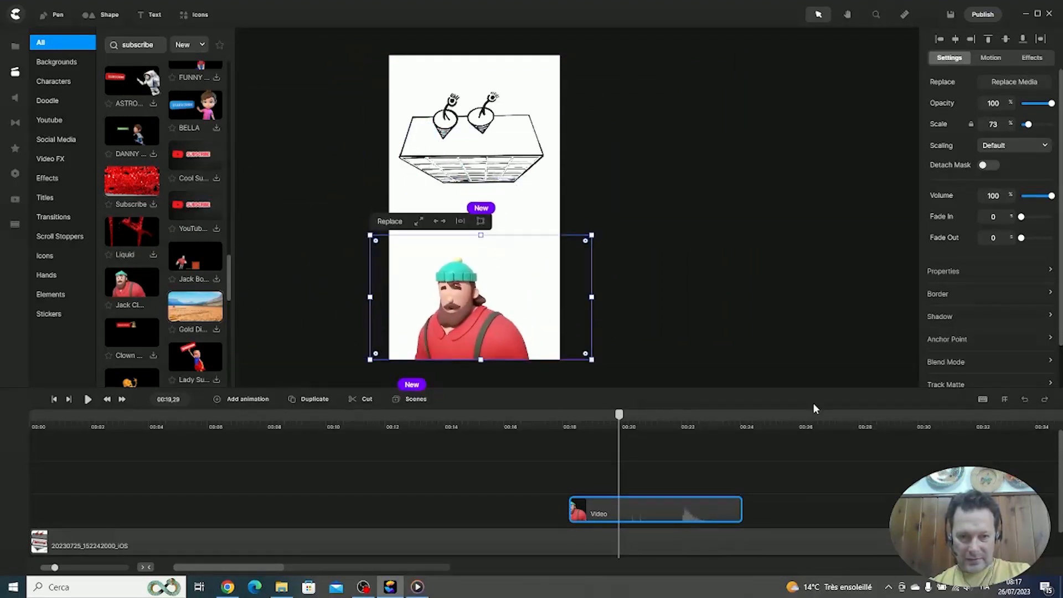
Preview playback from 17 seconds, then shift the character clip later to about 00:34.
left_click_drag(613, 414, 563, 420)
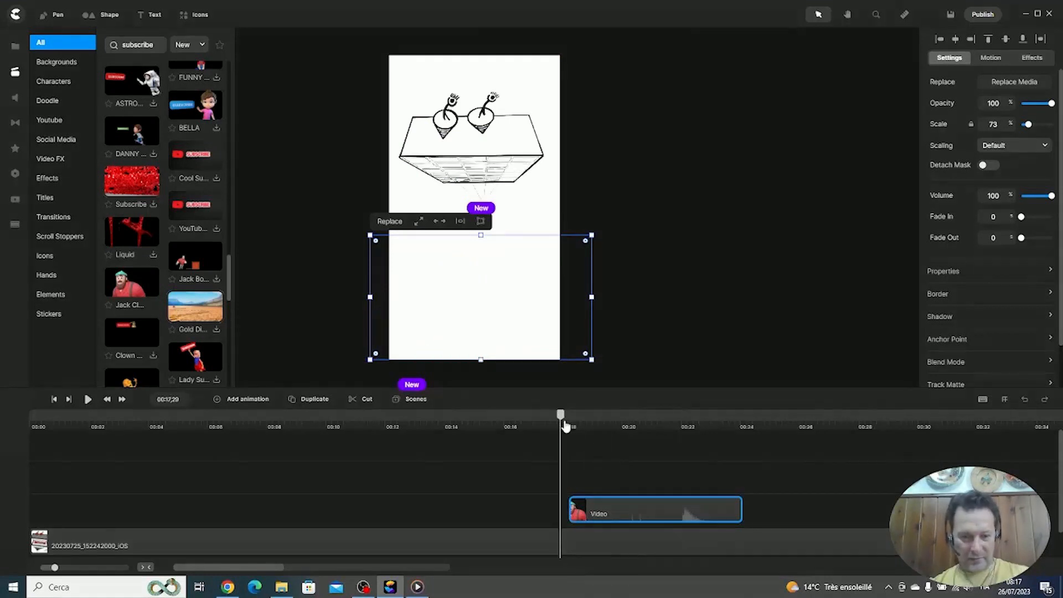
key("space")
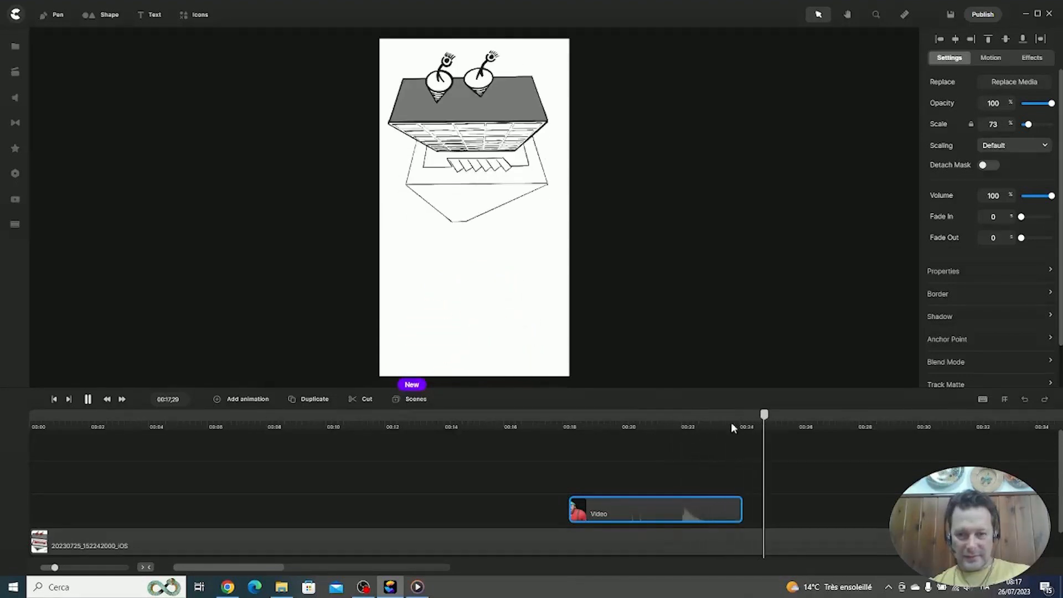
key("space")
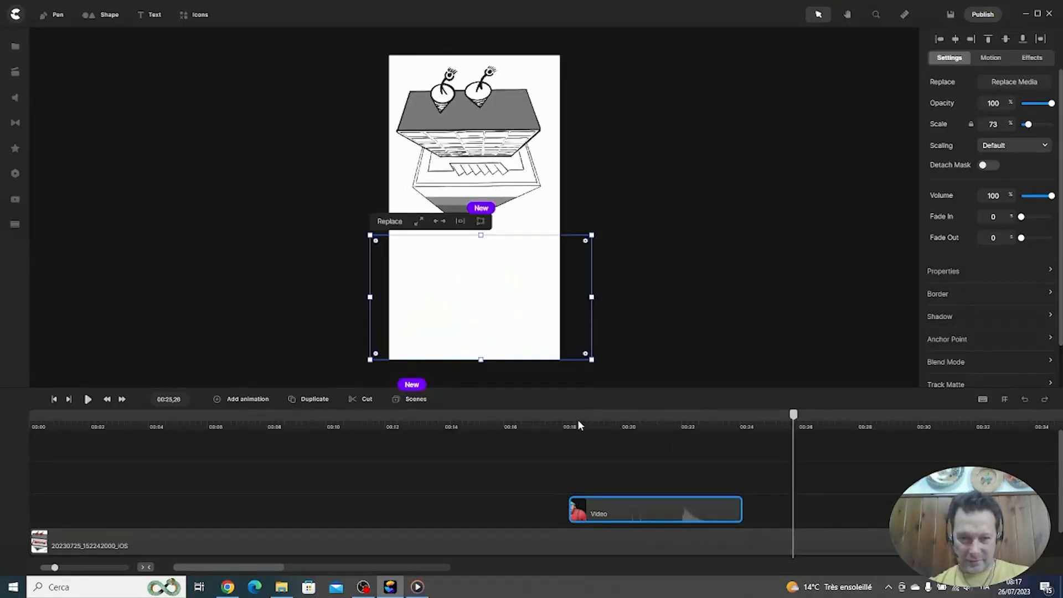
left_click_drag(578, 424, 570, 423)
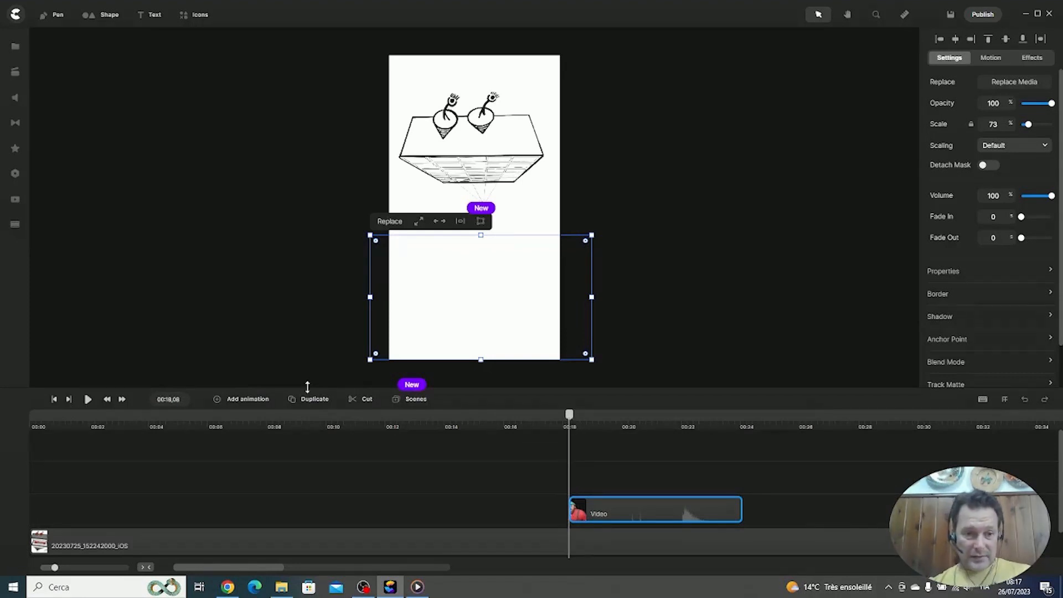
left_click(55, 400)
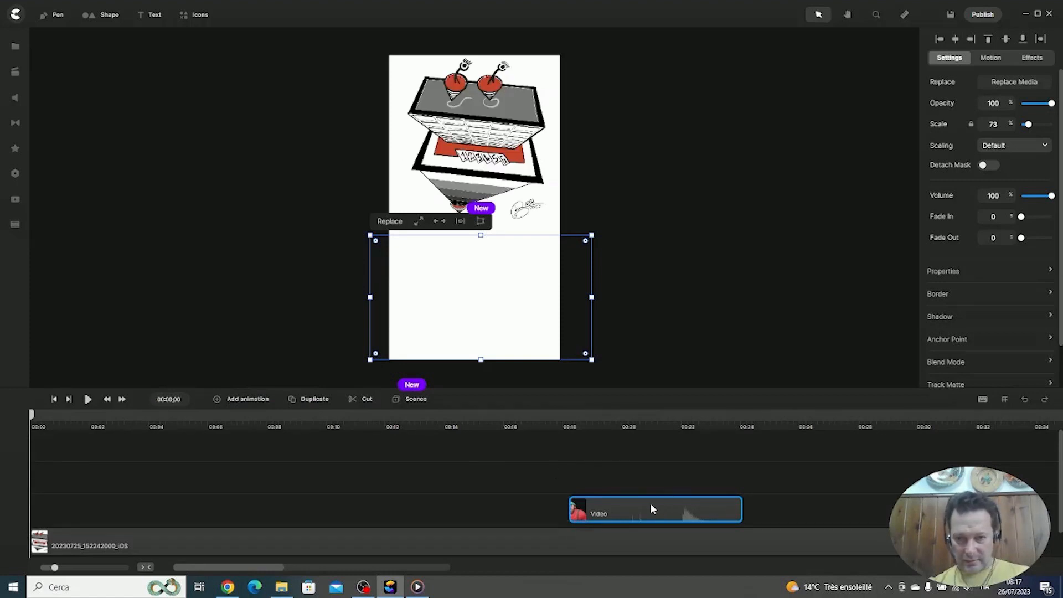
left_click_drag(650, 508, 817, 511)
left_click(15, 98)
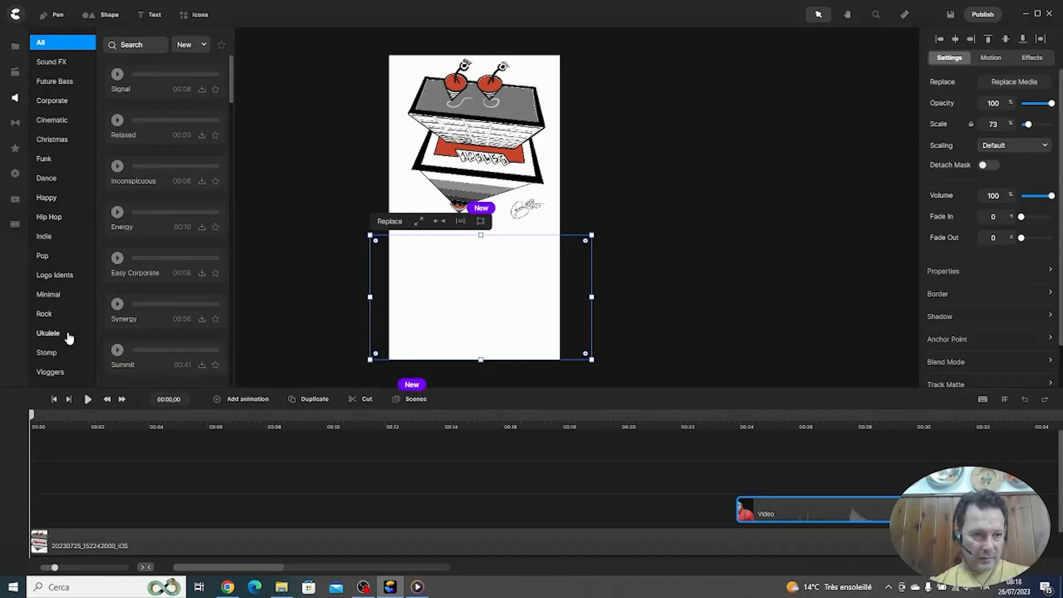
Preview the 01:03 track I Promise in the Stomp category and download it.
left_click(48, 354)
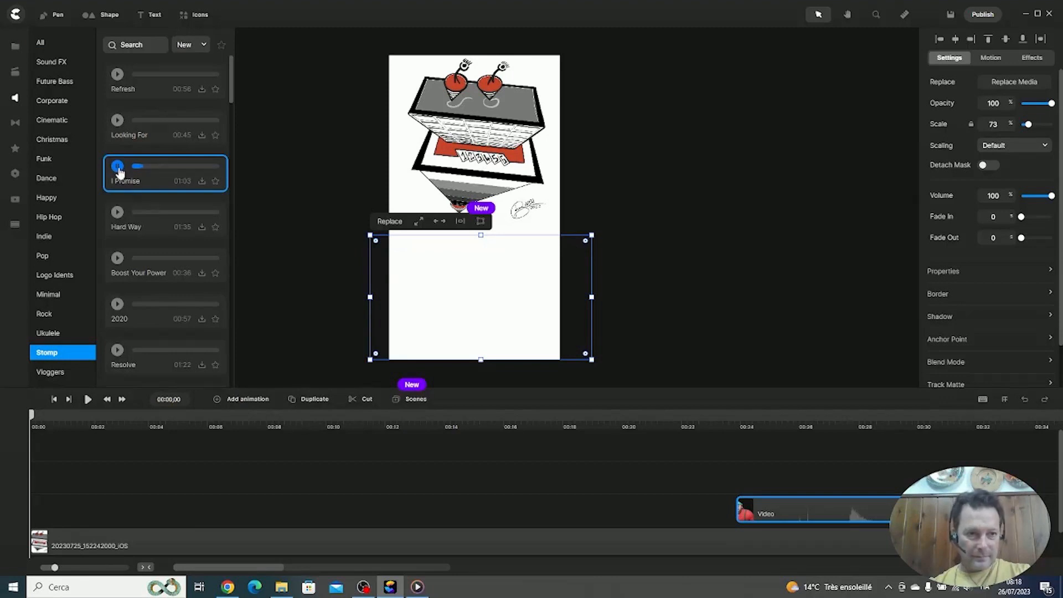
left_click(118, 167)
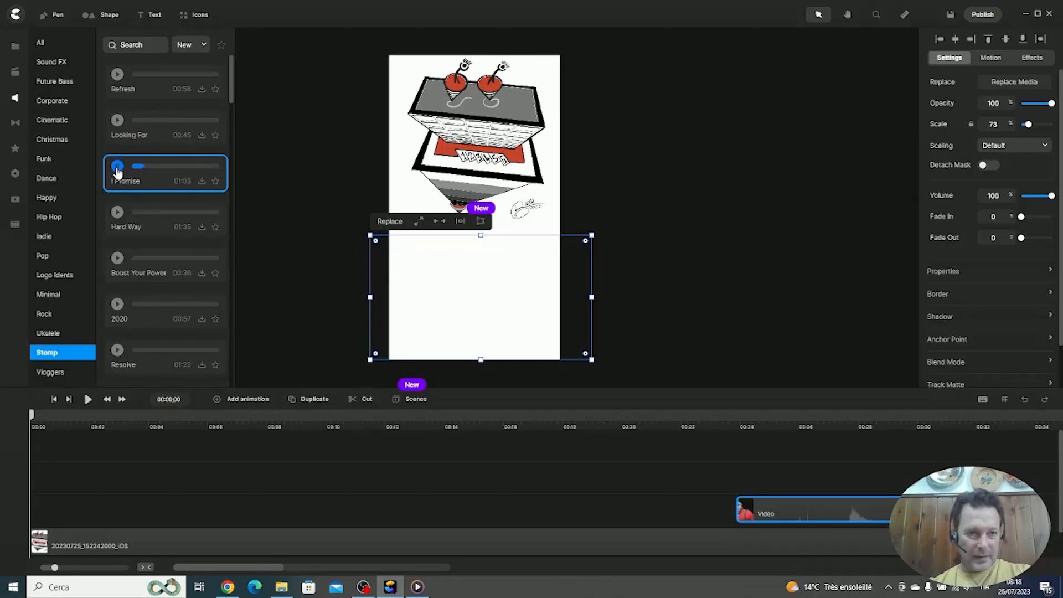
left_click(202, 182)
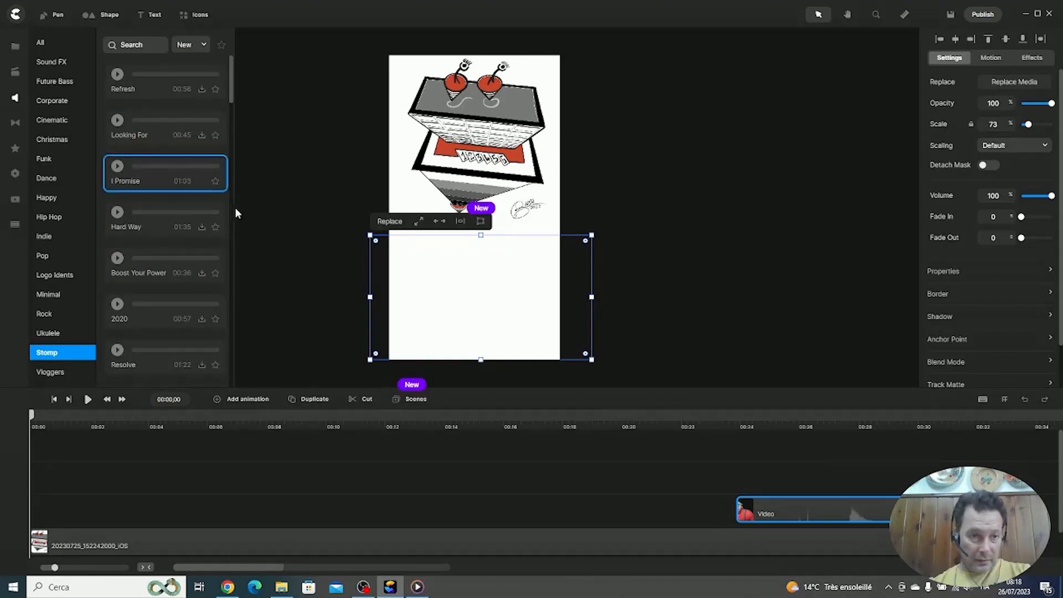
Add the I Promise music track and trim it to end with the video clip.
left_click_drag(132, 171, 498, 246)
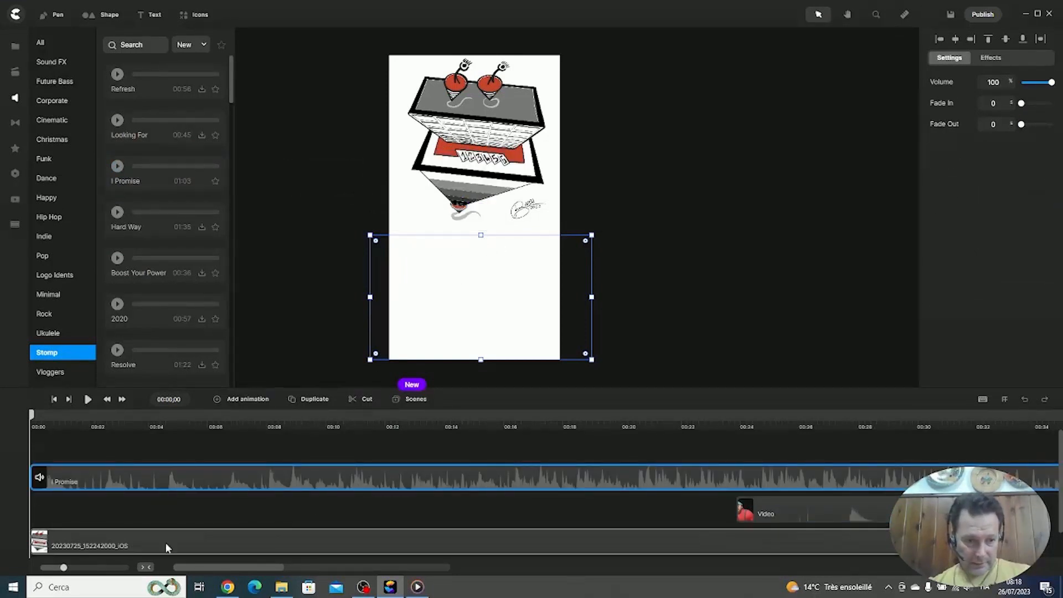
left_click_drag(63, 567, 48, 567)
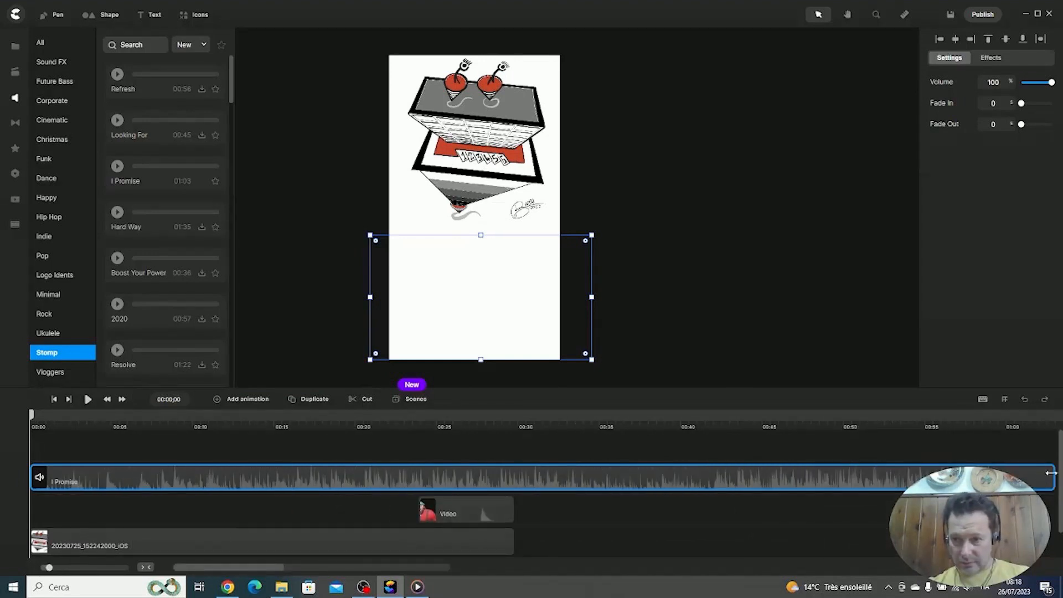
left_click_drag(1035, 477, 512, 479)
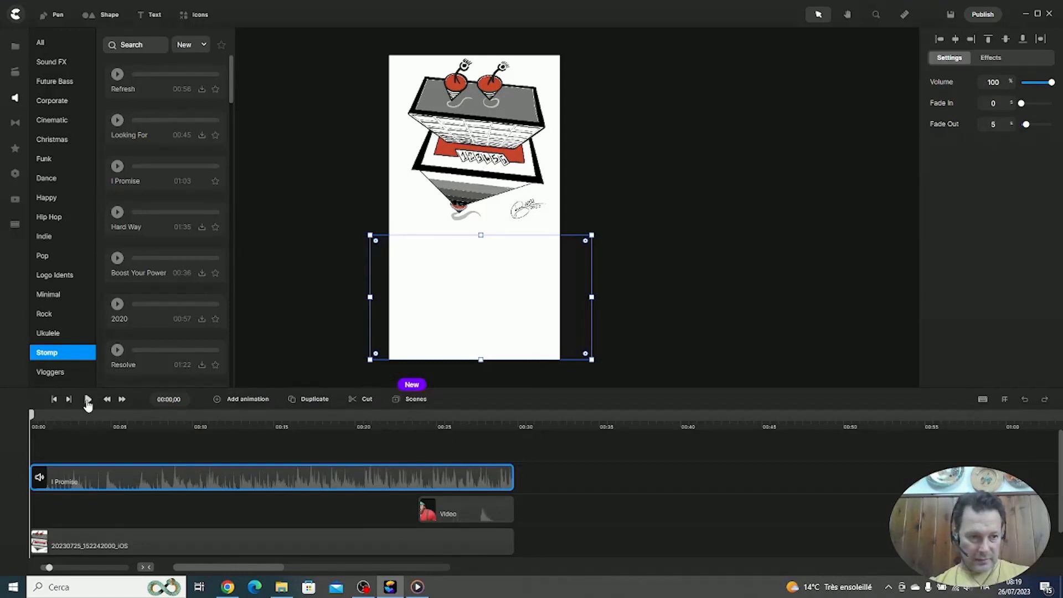
Play the project with the new music, scrubbing between about 10 and 13 seconds.
left_click(87, 399)
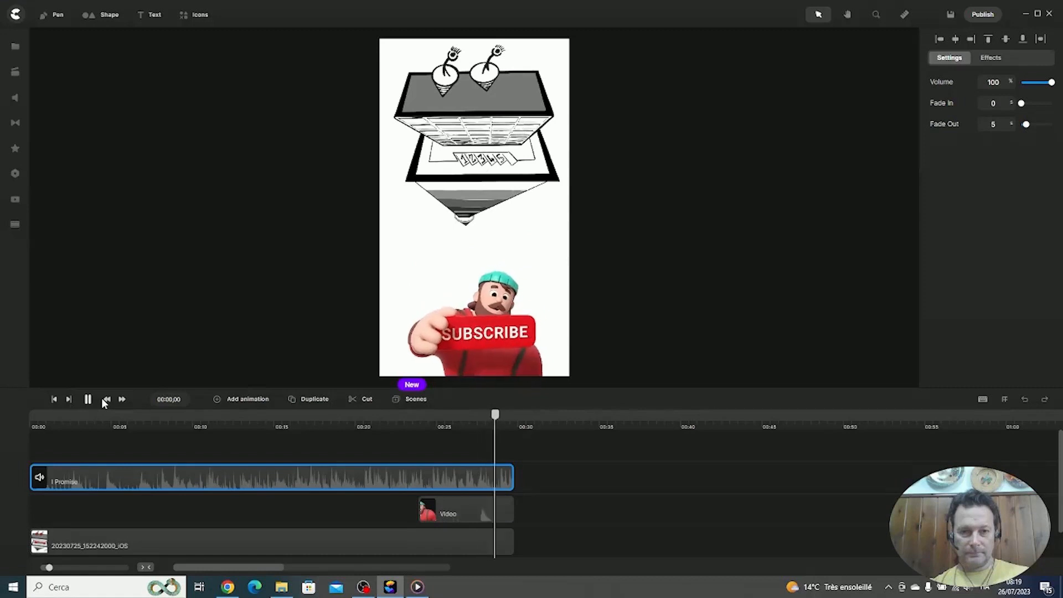
left_click(457, 416)
left_click(253, 417)
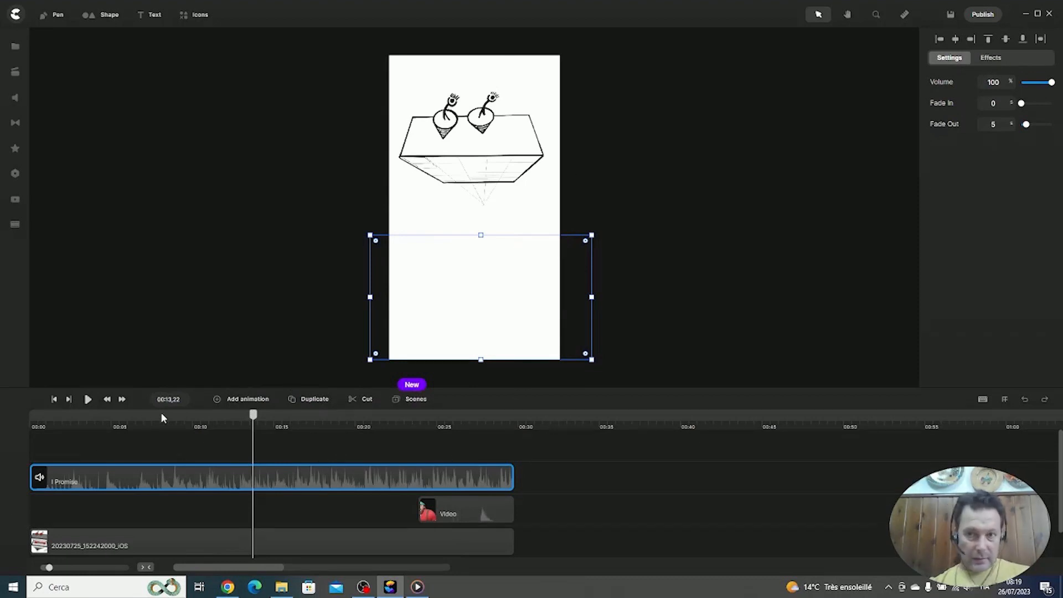
left_click_drag(161, 414, 205, 414)
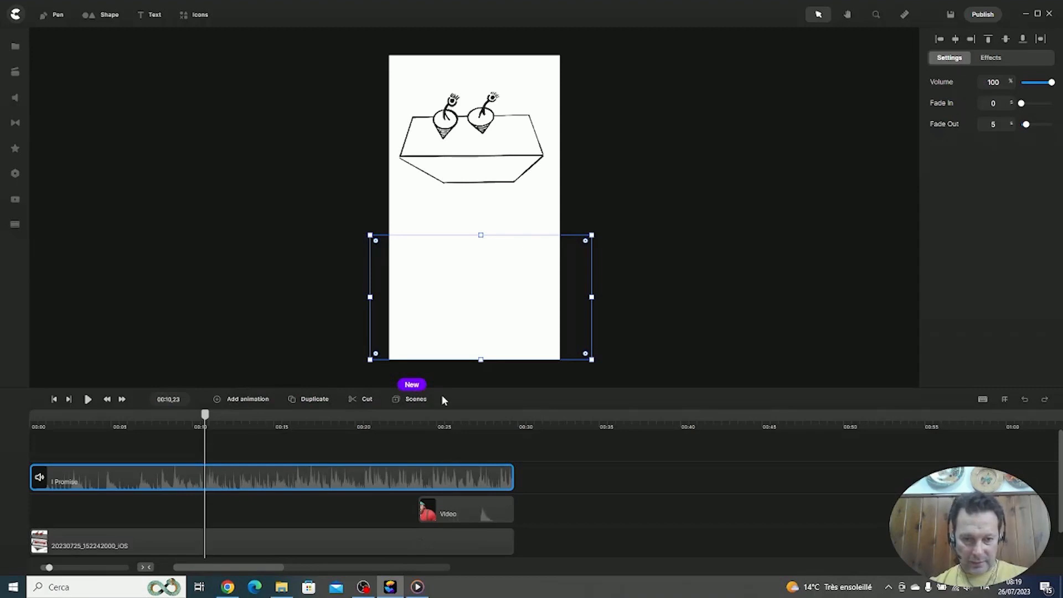
left_click_drag(463, 422, 232, 418)
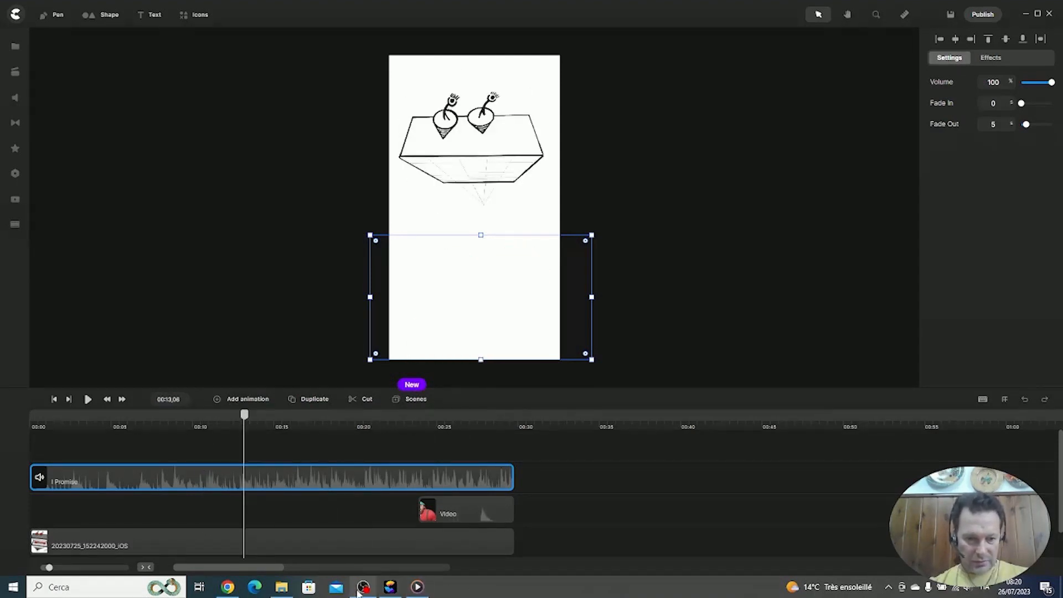
Copy quote 12 from the parade.com quotes tab in Chrome and return to CreateStudio.
left_click(228, 587)
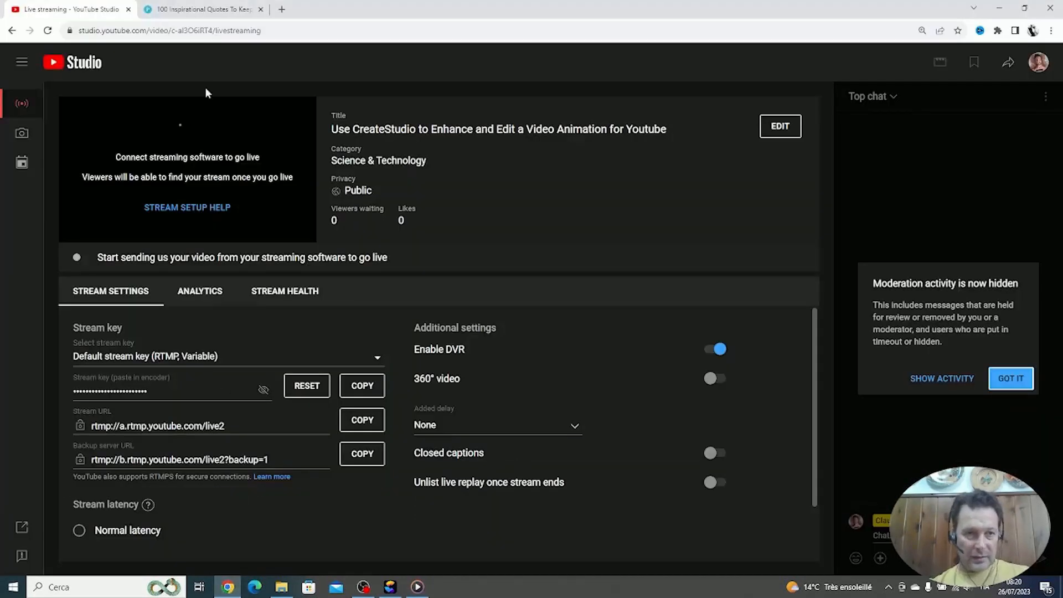
left_click(182, 9)
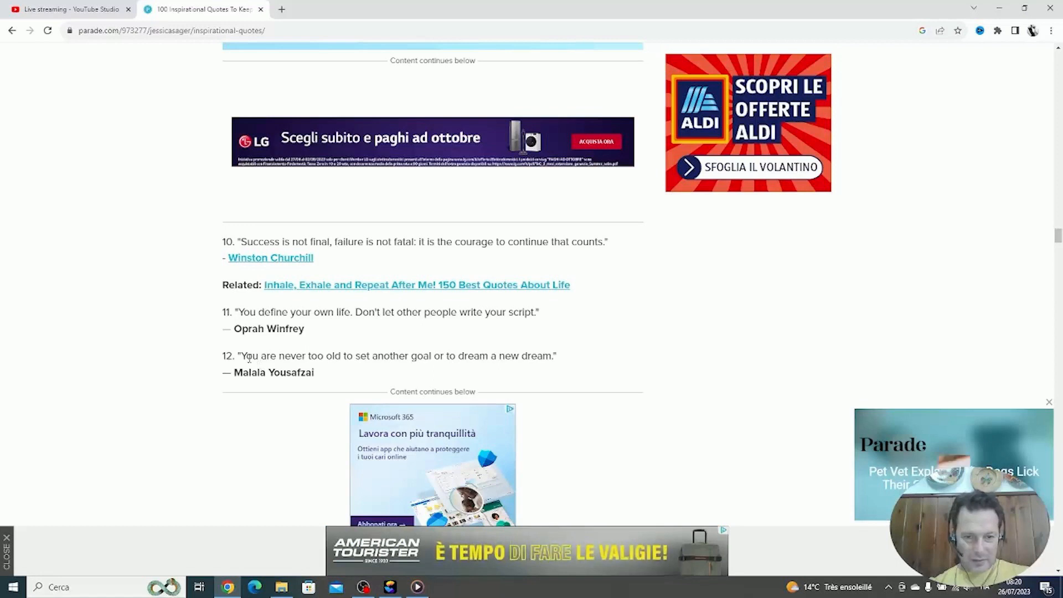
left_click_drag(241, 357, 551, 348)
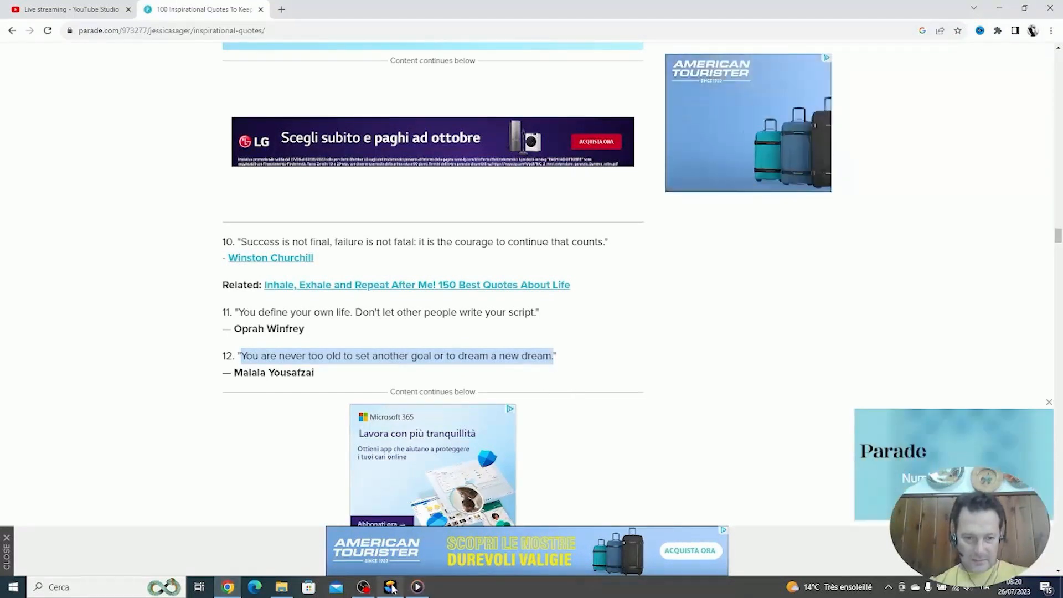
key("alt+Tab")
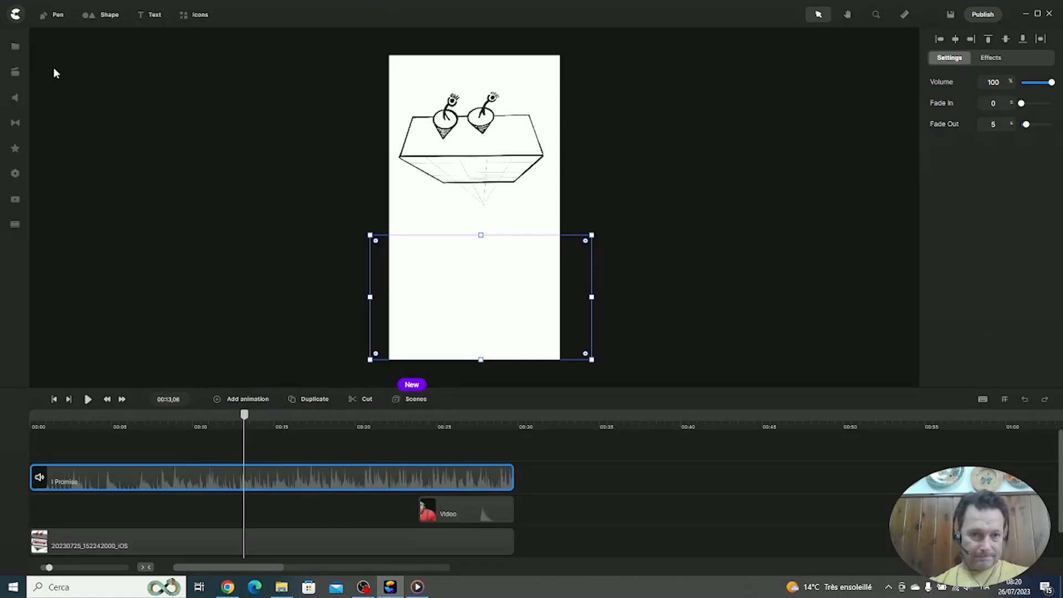
Add a text element, paste the quote, and break it before 'to set', 'or' and 'a new dream'.
left_click(151, 17)
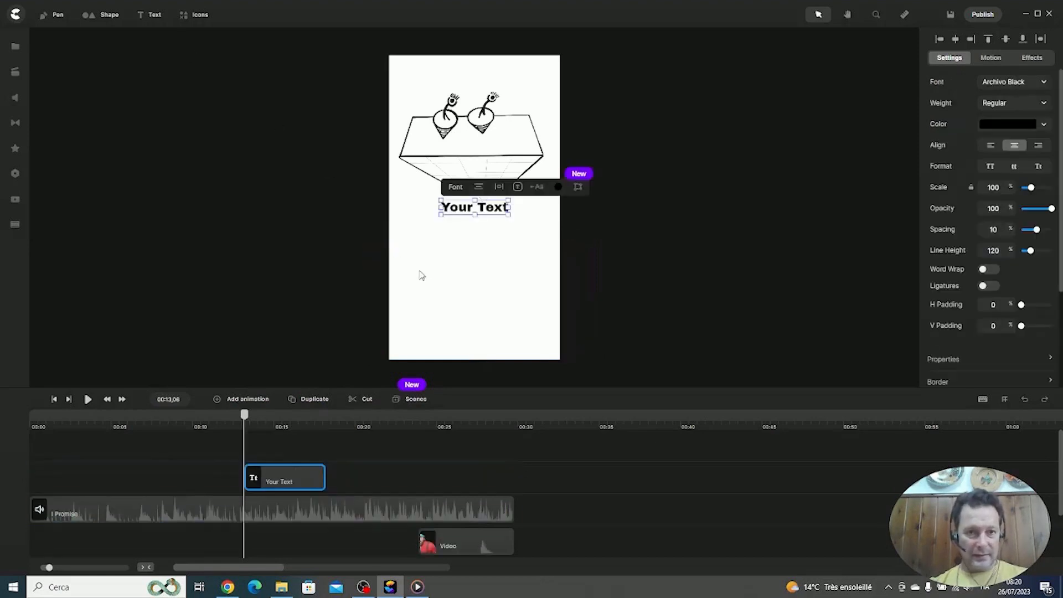
double_click(452, 207)
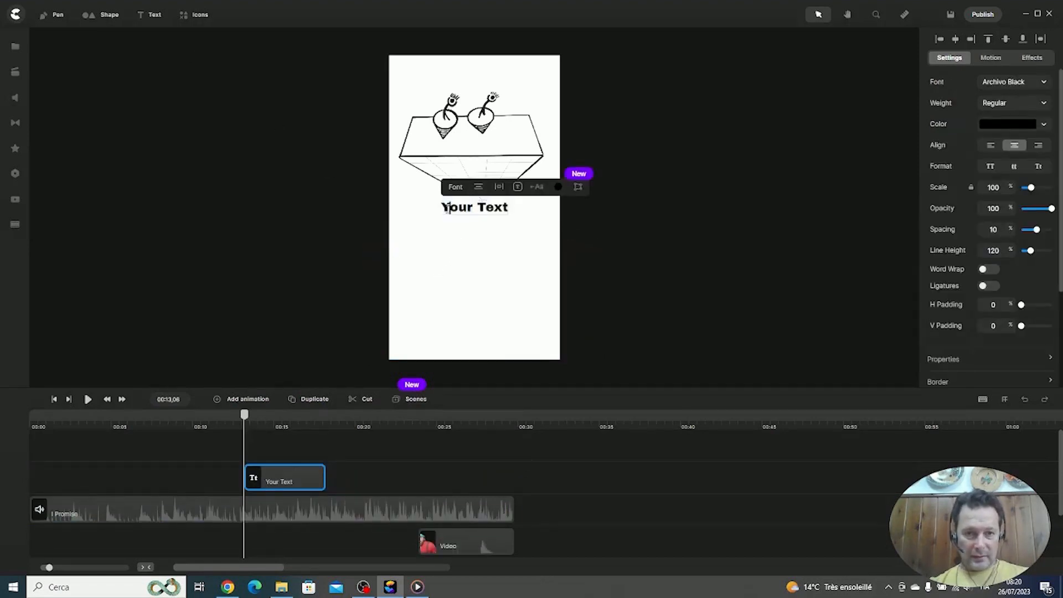
left_click_drag(441, 207, 530, 208)
key("ctrl+v")
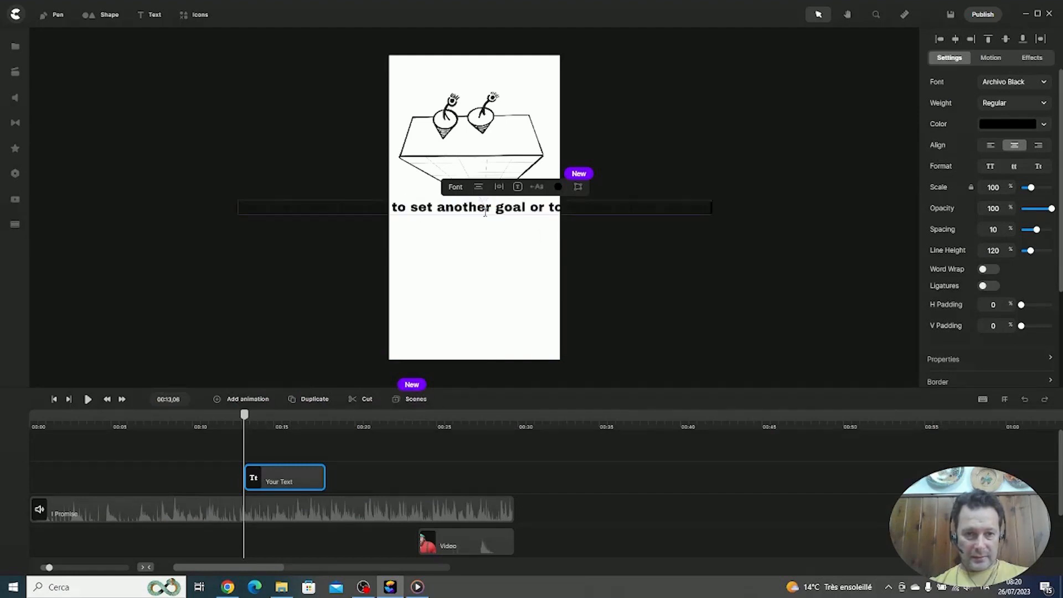
key("Return")
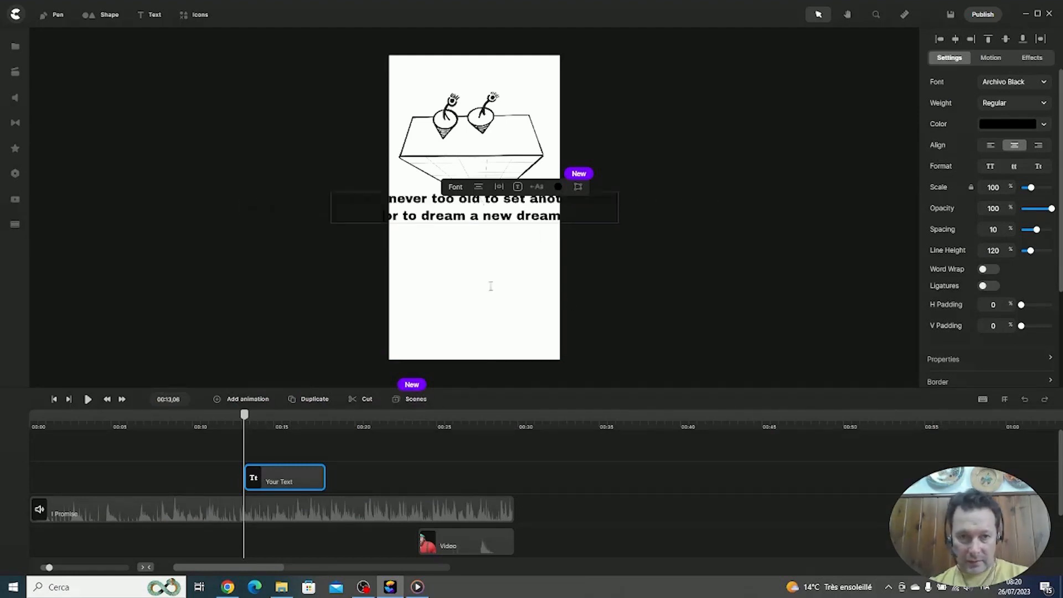
left_click(486, 199)
key("Return")
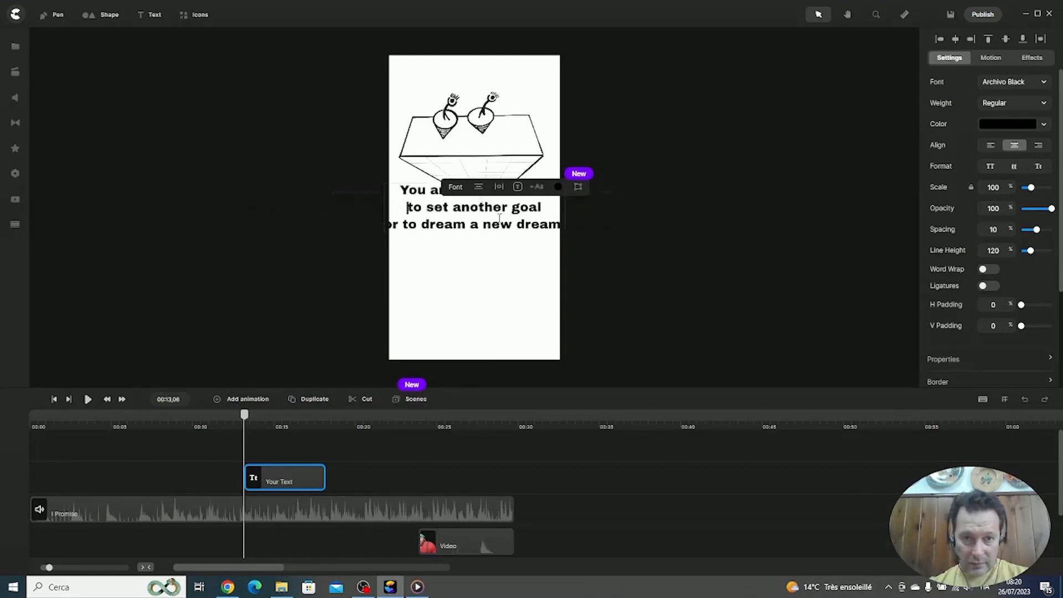
left_click(470, 225)
key("Return")
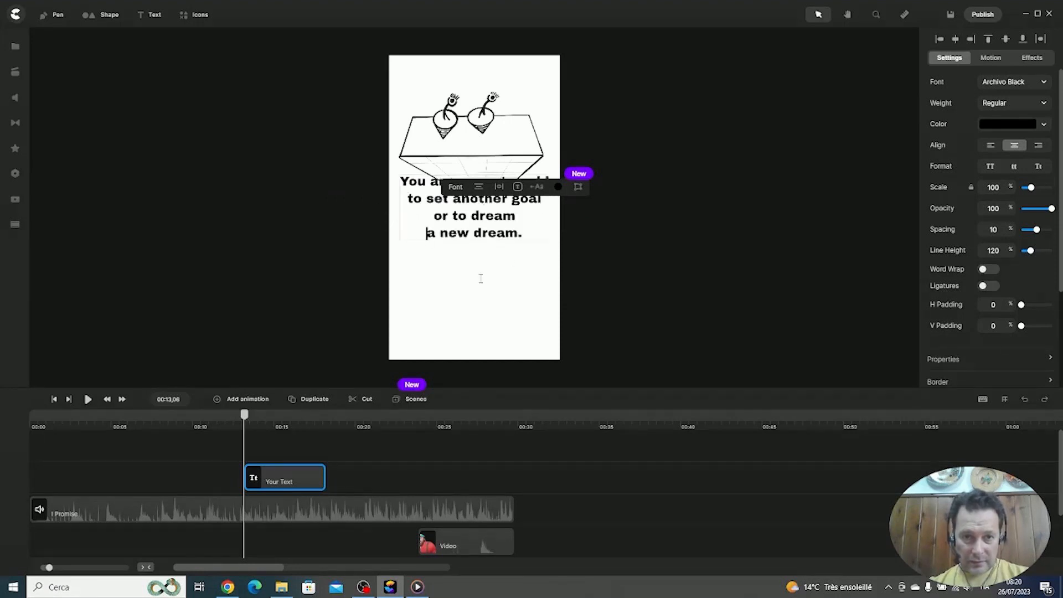
Move the quote block down into the lower half of the canvas, centred horizontally.
left_click(434, 244)
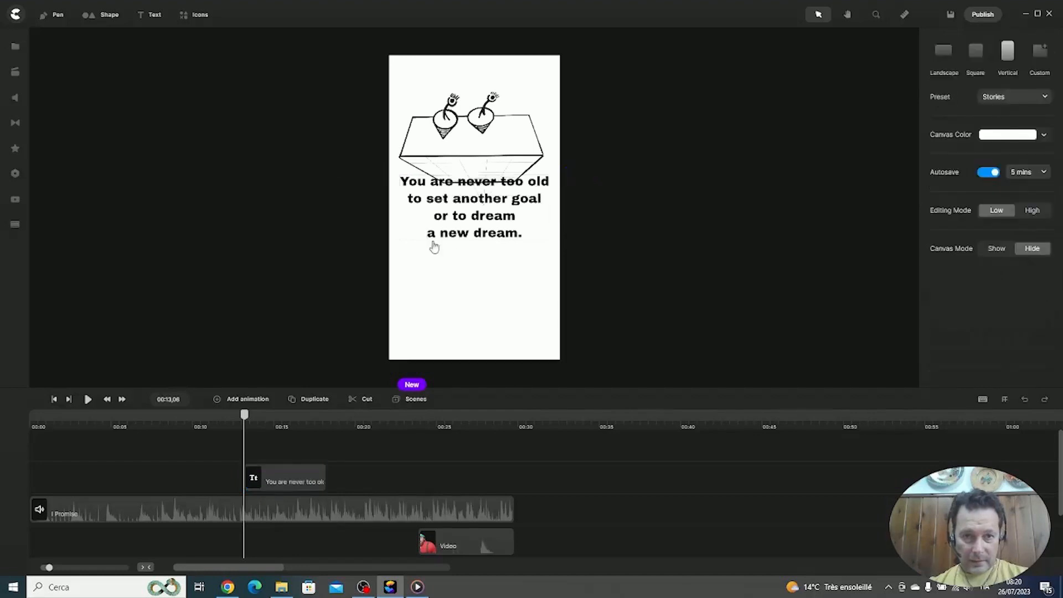
left_click_drag(507, 208, 507, 298)
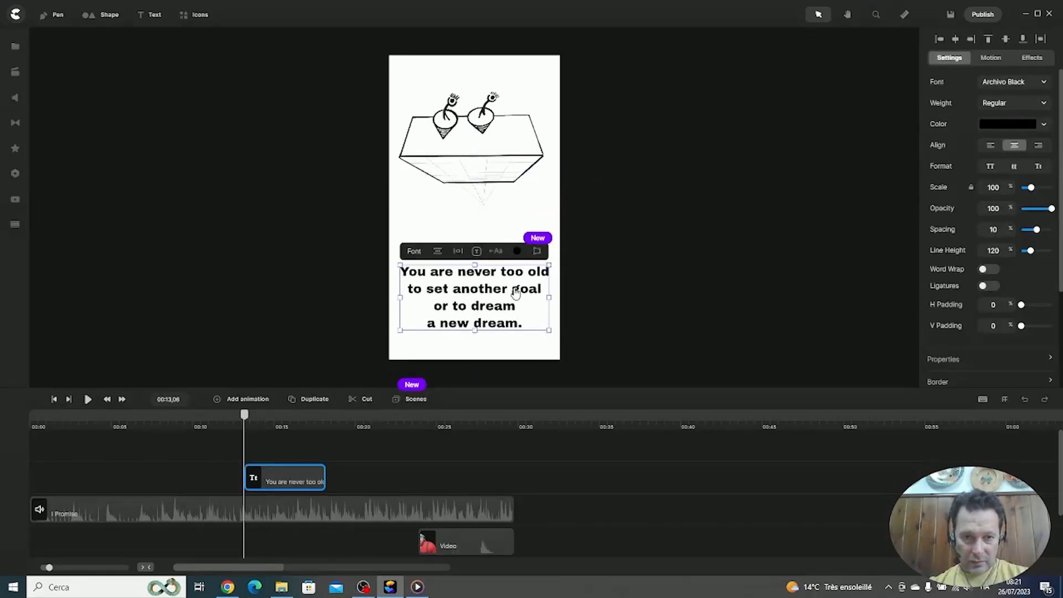
left_click_drag(497, 302, 495, 287)
left_click(695, 274)
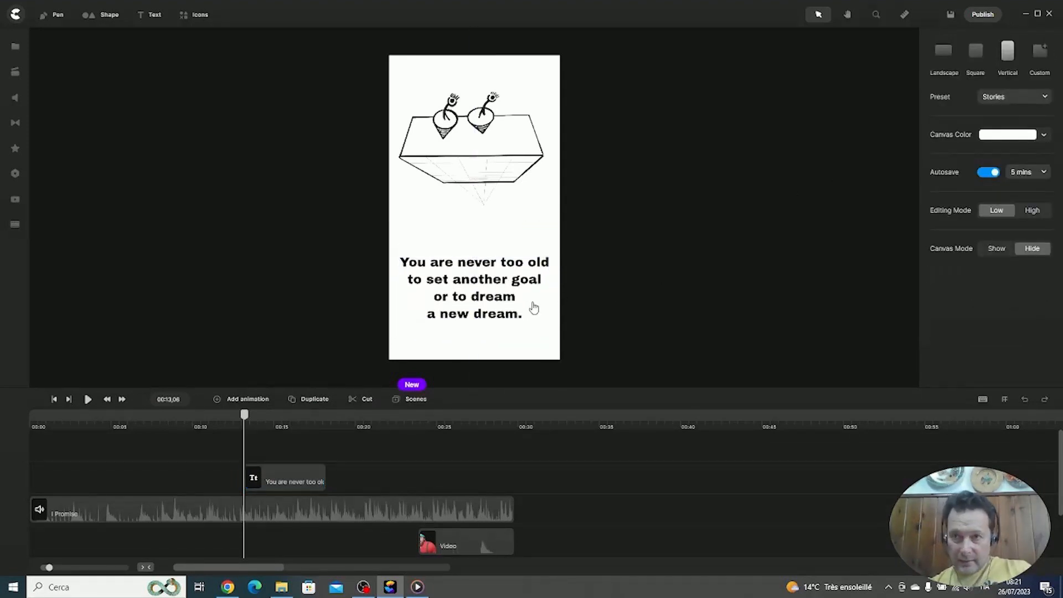
left_click(465, 286)
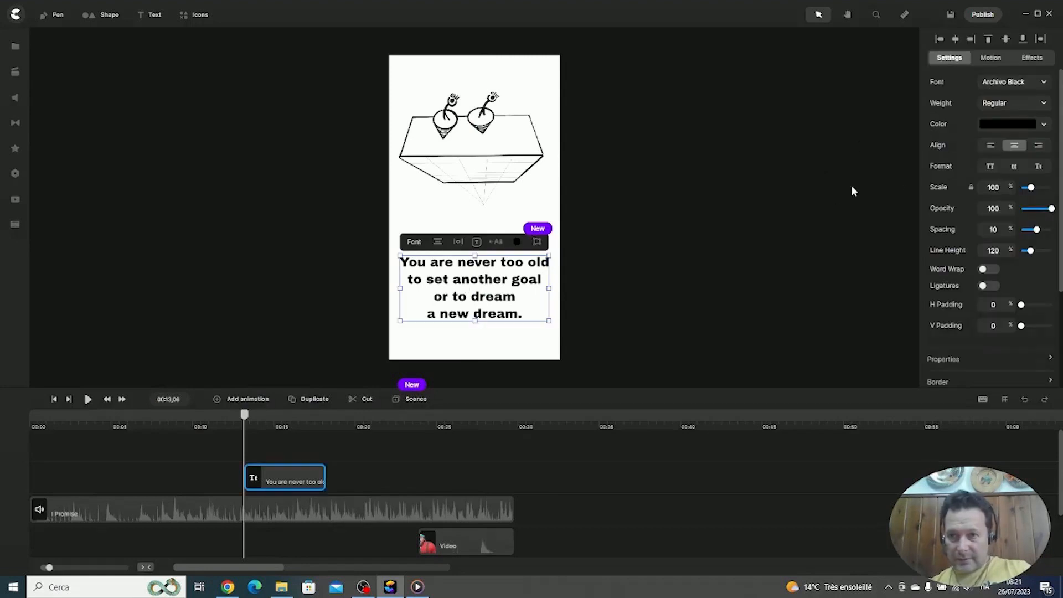
Try Austra Lite, Bebas Neue, Brotherhood and Gineva on the quote, settling on Hepburns.
left_click(1043, 83)
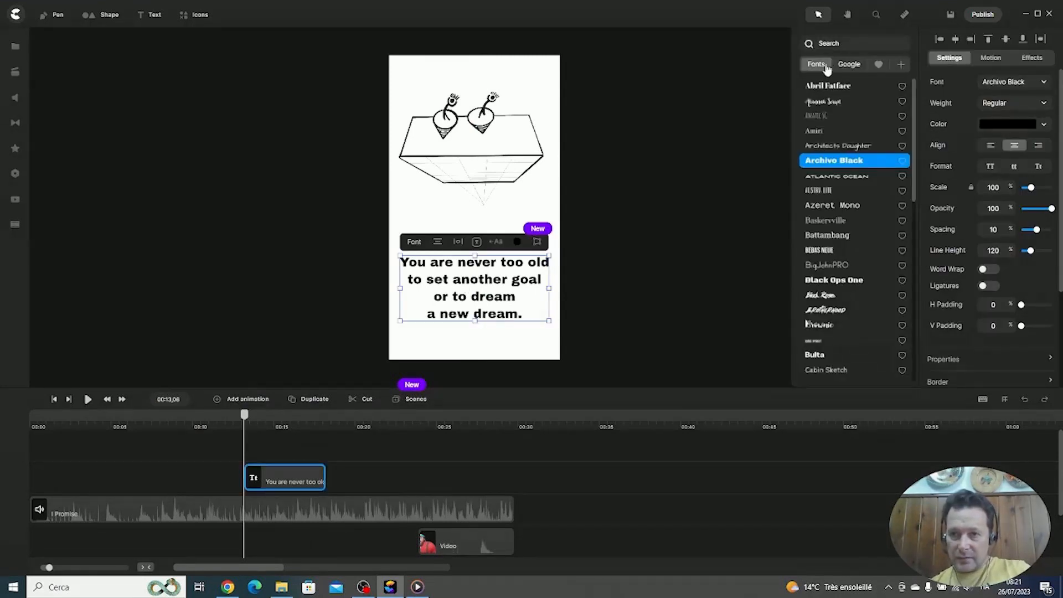
left_click(864, 190)
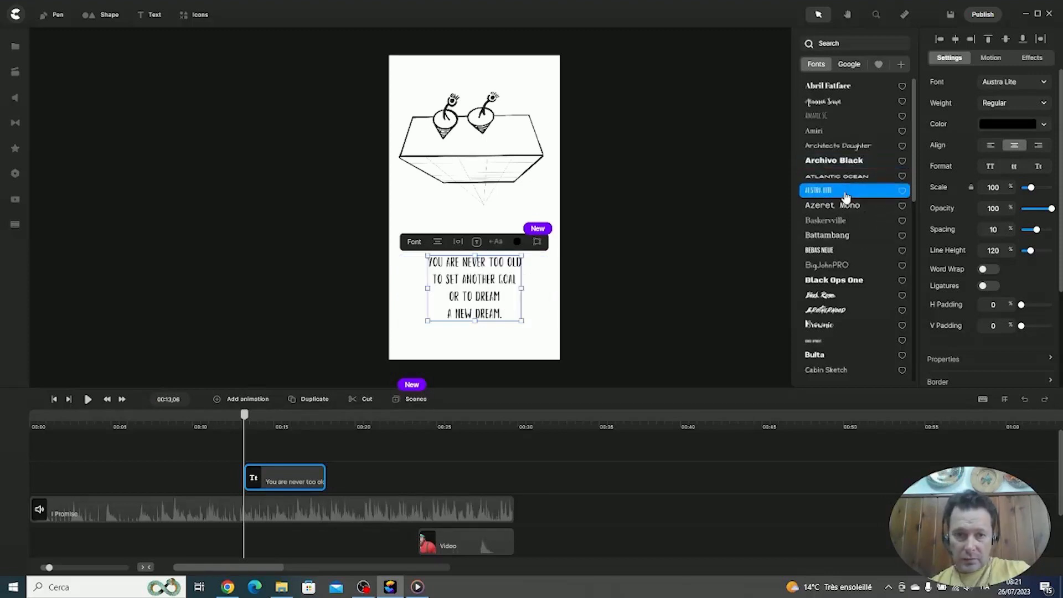
left_click(841, 250)
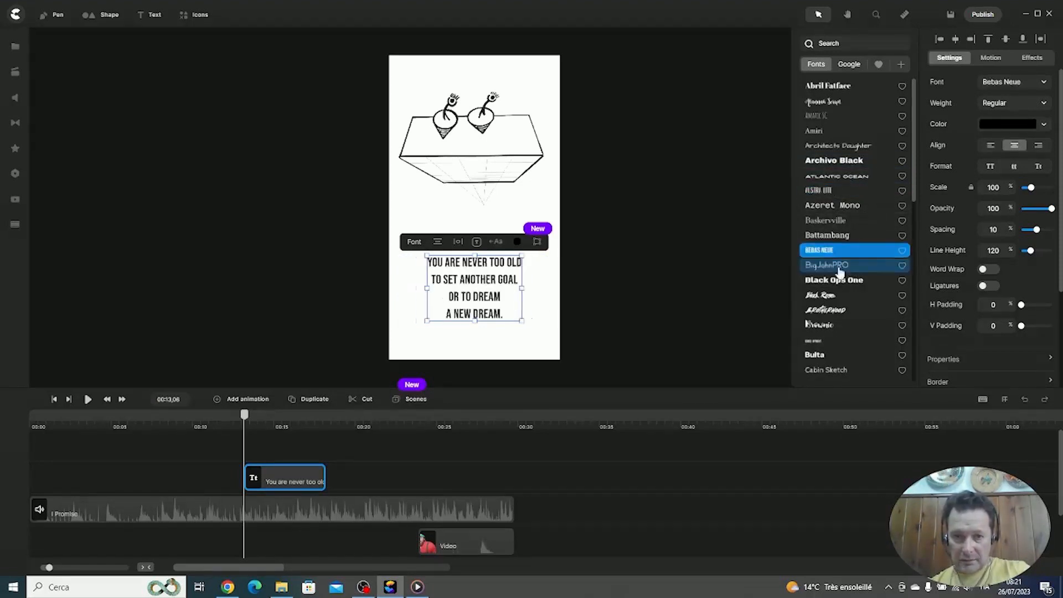
left_click(841, 309)
scroll(838, 293, "down", 4)
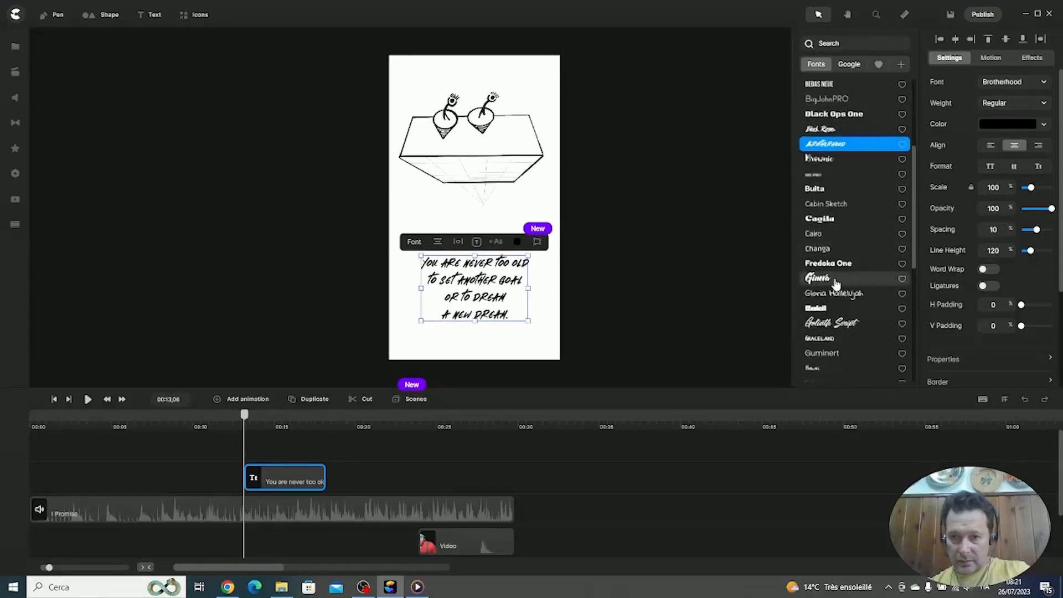
left_click(835, 279)
scroll(840, 282, "down", 3)
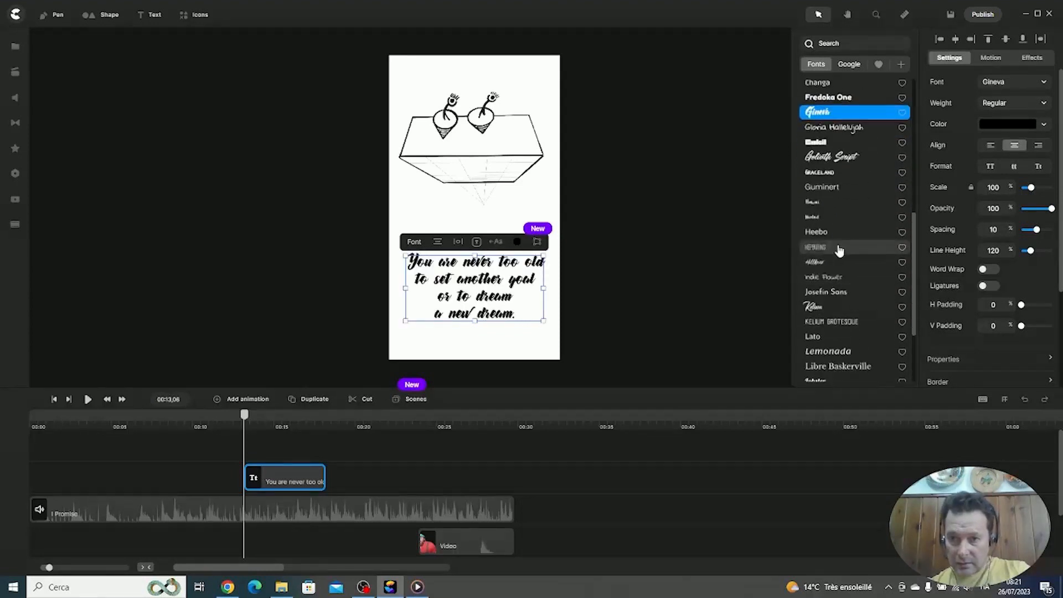
left_click(839, 249)
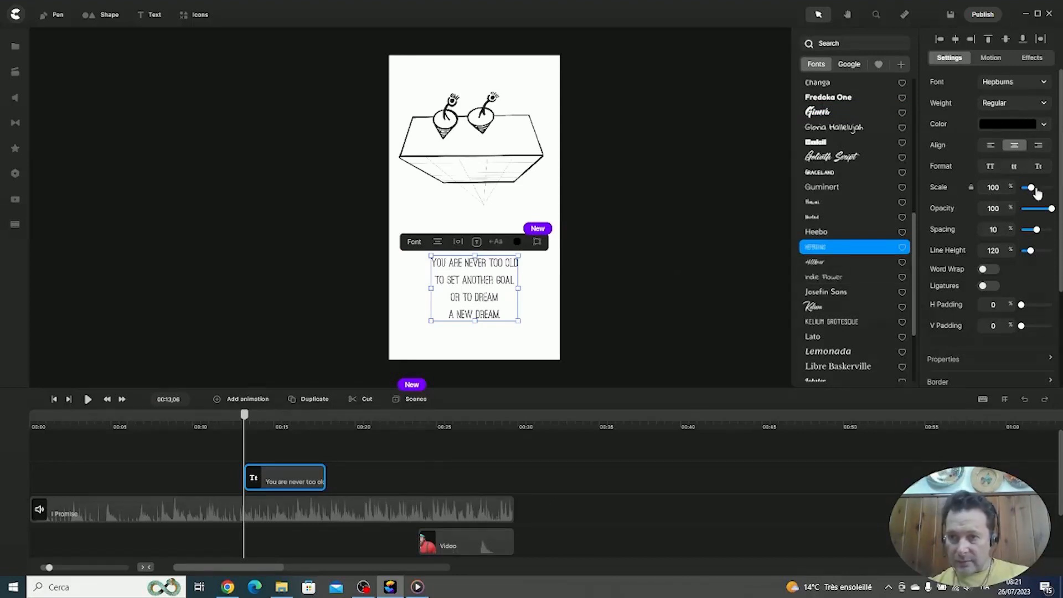
Scale the quote text to 190% and reposition it on the canvas.
left_click_drag(1031, 188, 1042, 187)
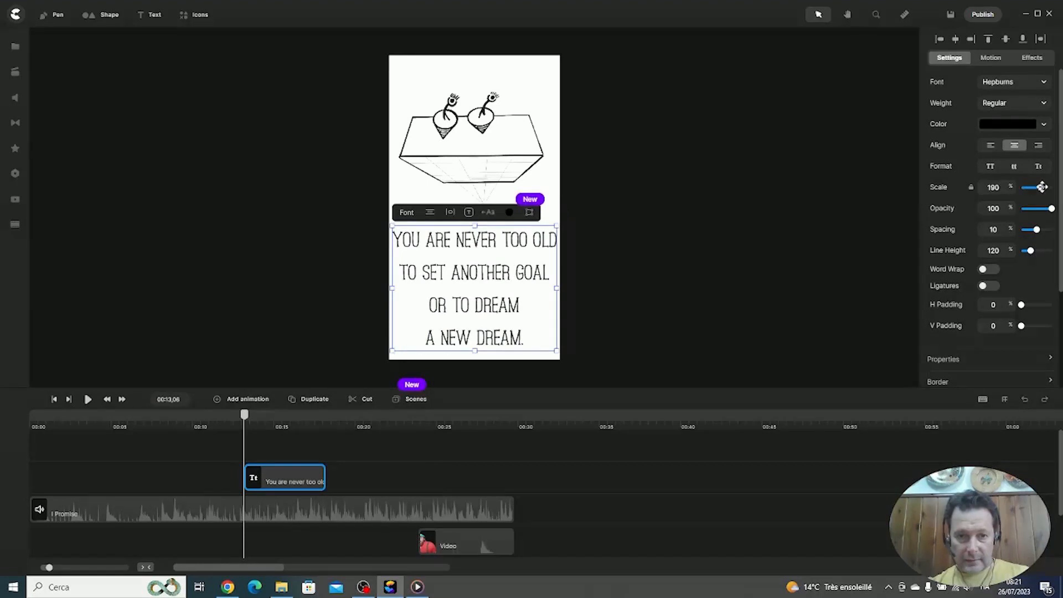
mouse_move(485, 272)
left_mouse_down()
mouse_move(481, 262)
mouse_move(489, 275)
left_mouse_up()
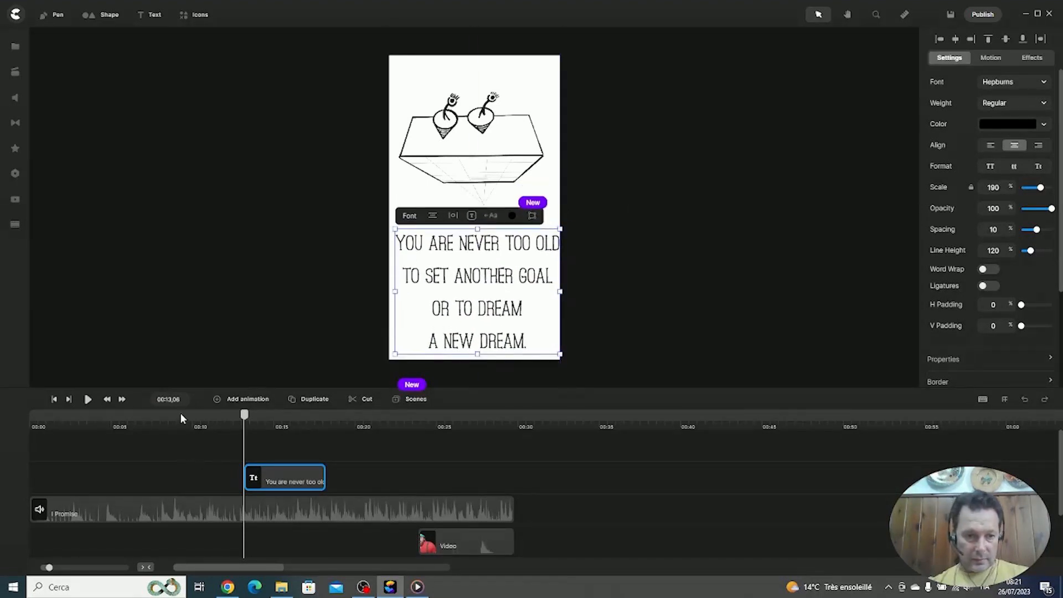
mouse_move(138, 415)
left_mouse_down()
mouse_move(337, 415)
mouse_move(283, 427)
left_mouse_up()
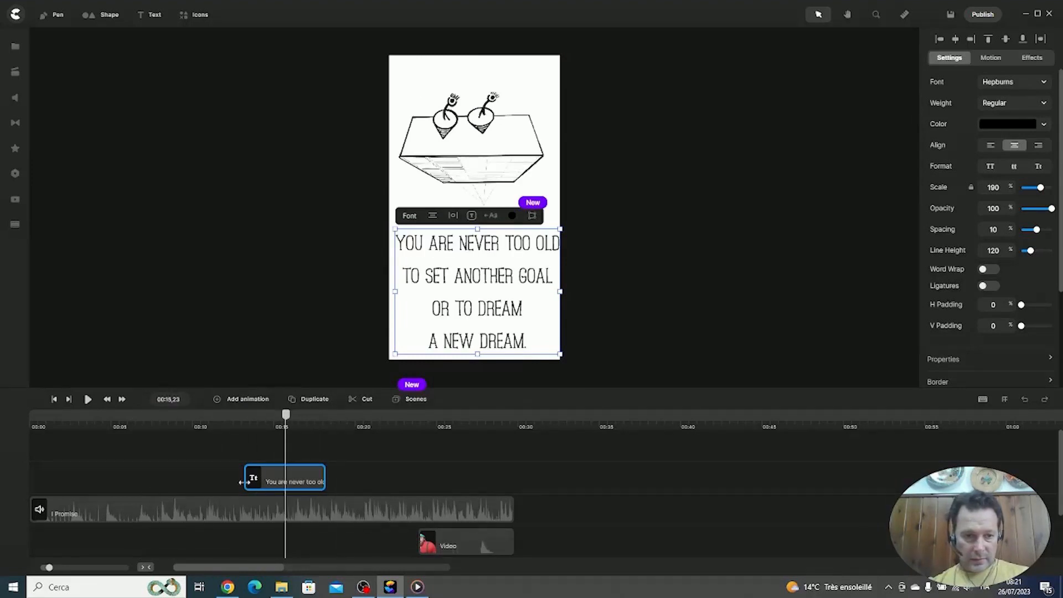
Make the quote clip run from 00:00 to about 24 seconds, then play from the start.
left_click_drag(296, 479, 34, 474)
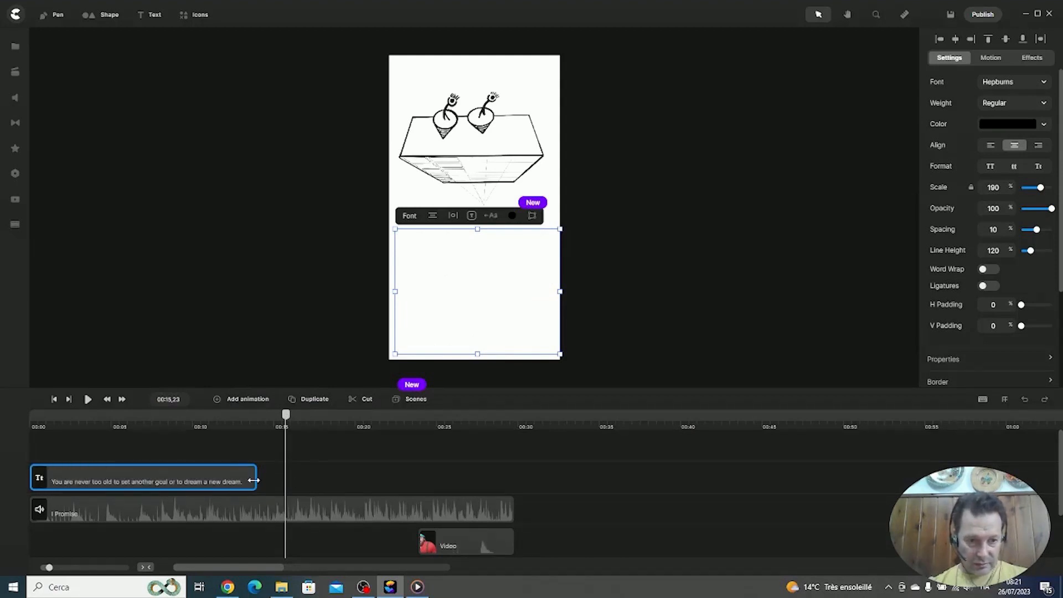
left_click_drag(253, 480, 418, 479)
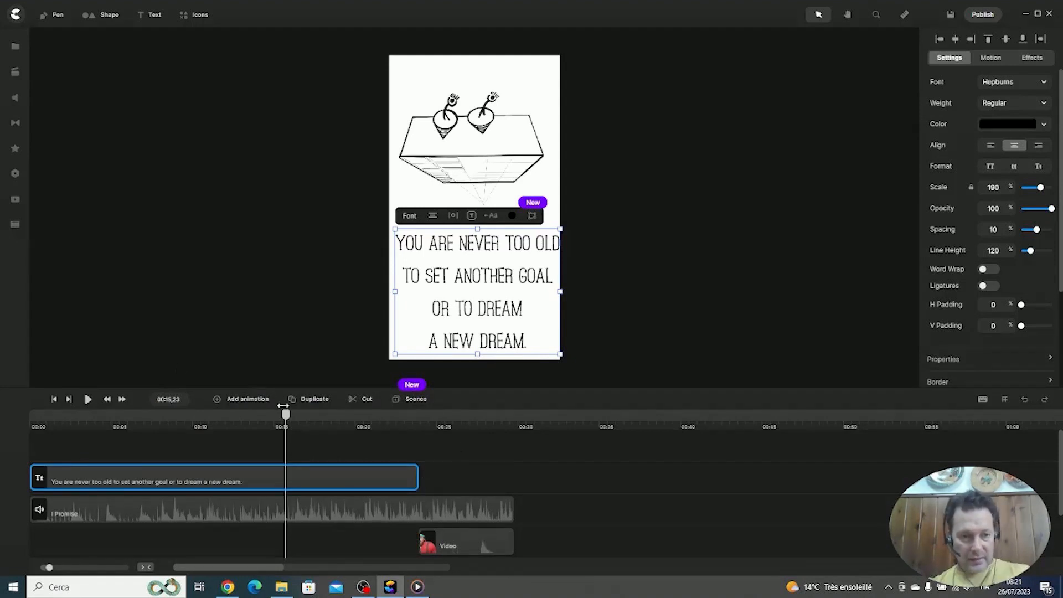
left_click(53, 399)
left_click(88, 399)
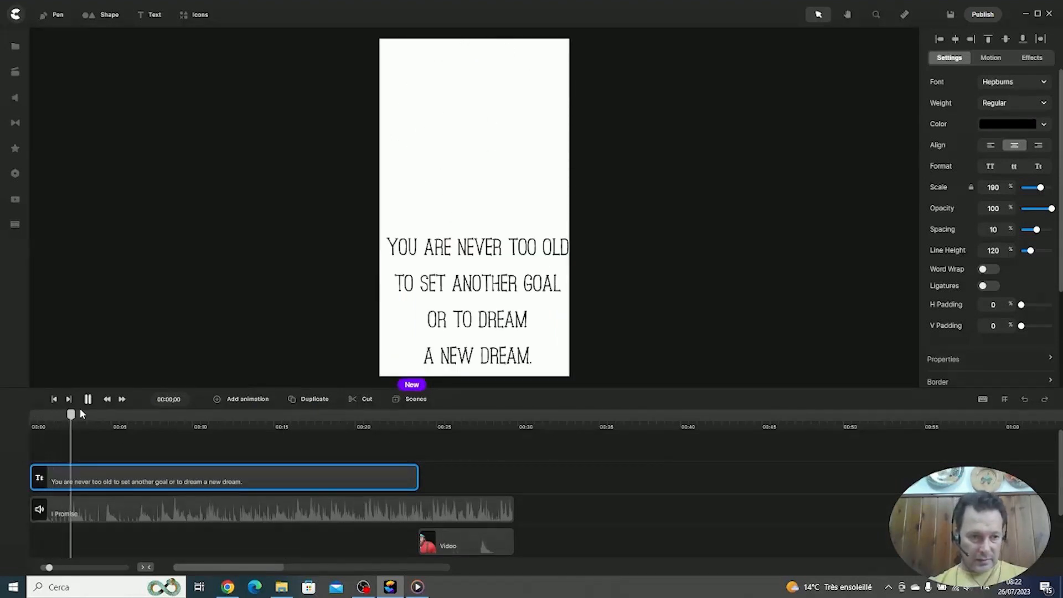
Keep the quote centre-aligned after trying left alignment, and place it just beneath the drawing.
left_click(270, 487)
double_click(494, 298)
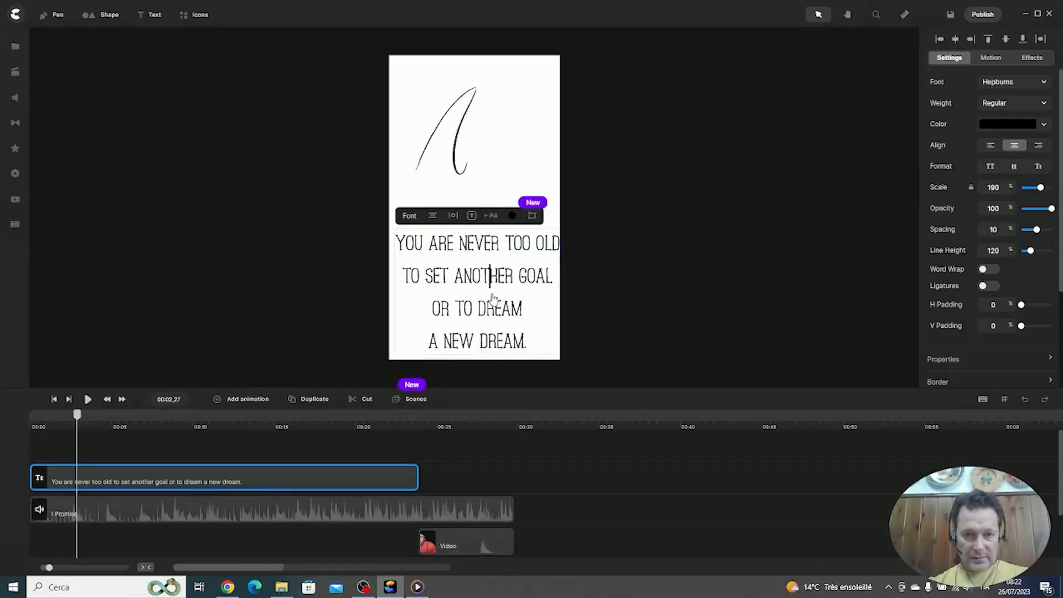
left_click(257, 219)
left_click(476, 285)
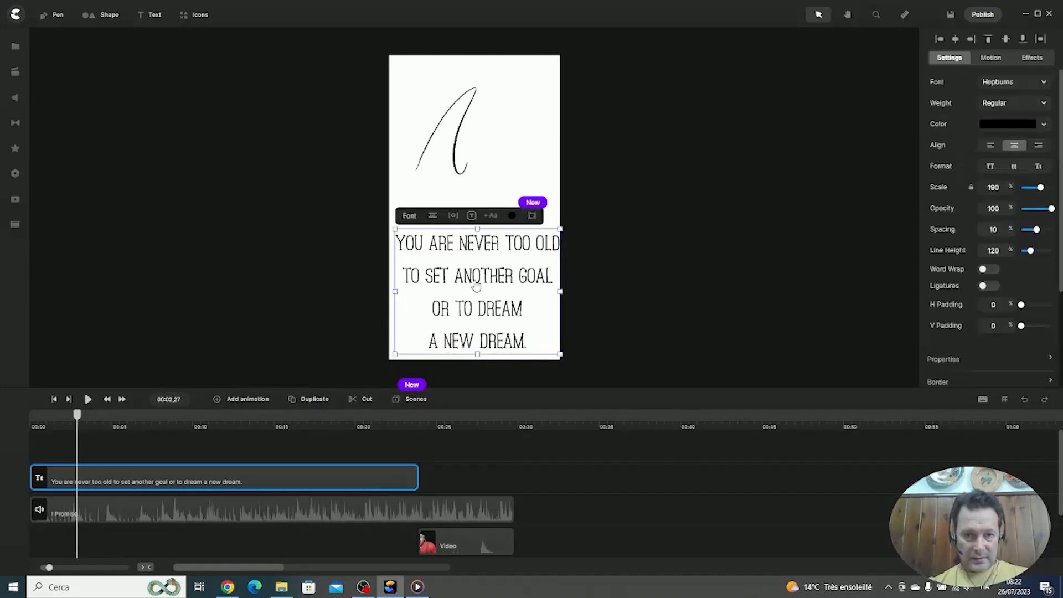
key("ctrl+z")
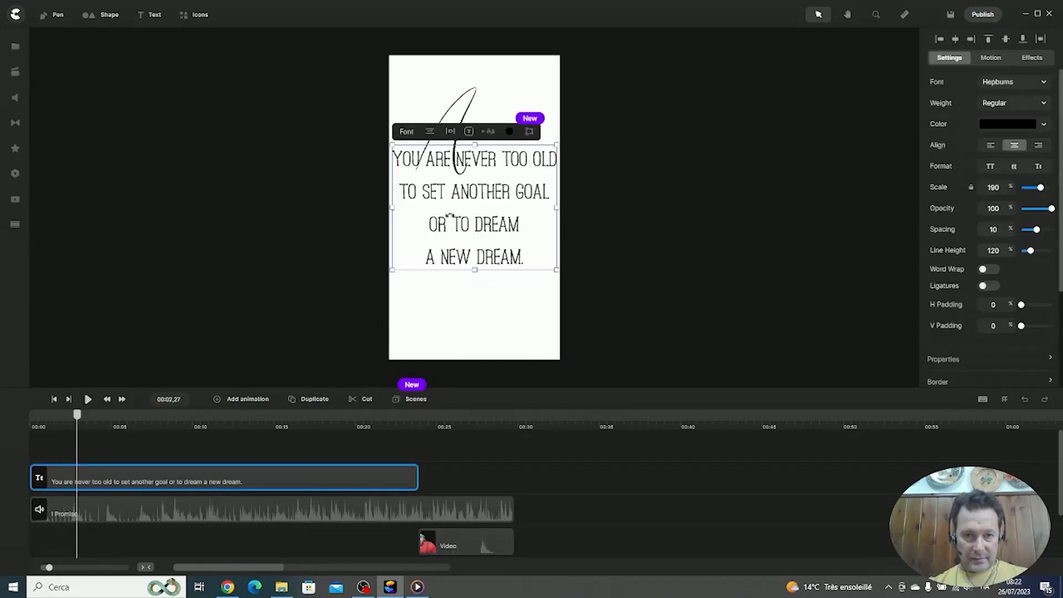
left_click(430, 133)
left_click(429, 134)
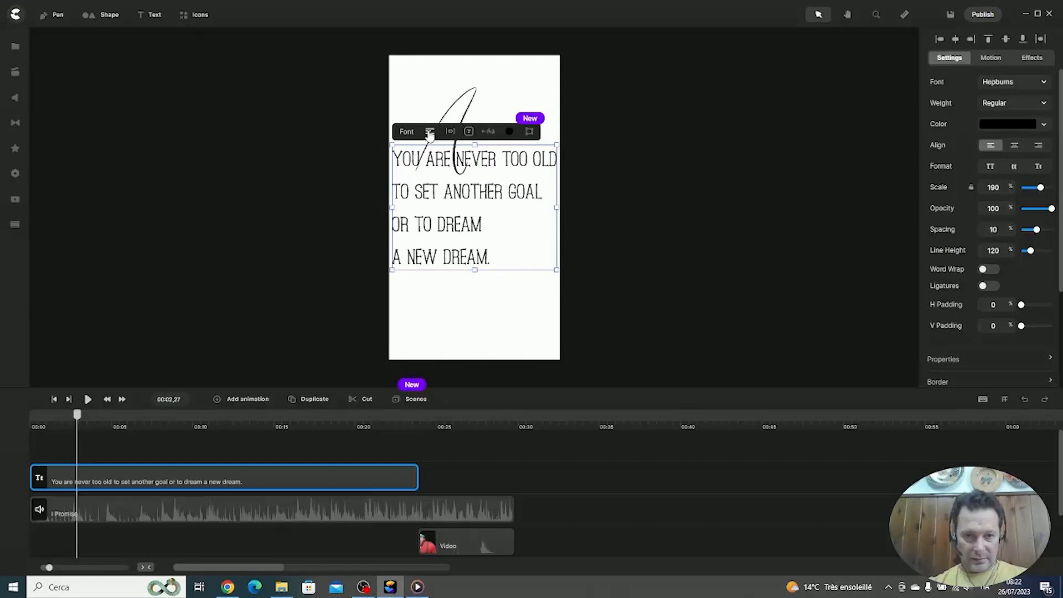
left_click(429, 134)
left_click_drag(473, 210, 474, 276)
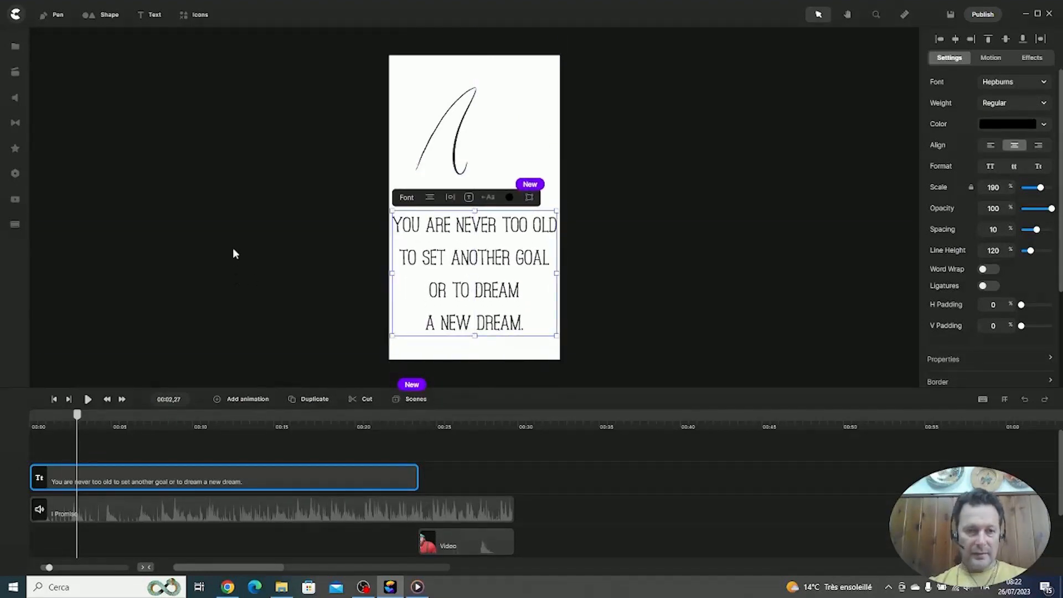
left_click(234, 252)
left_click(114, 481)
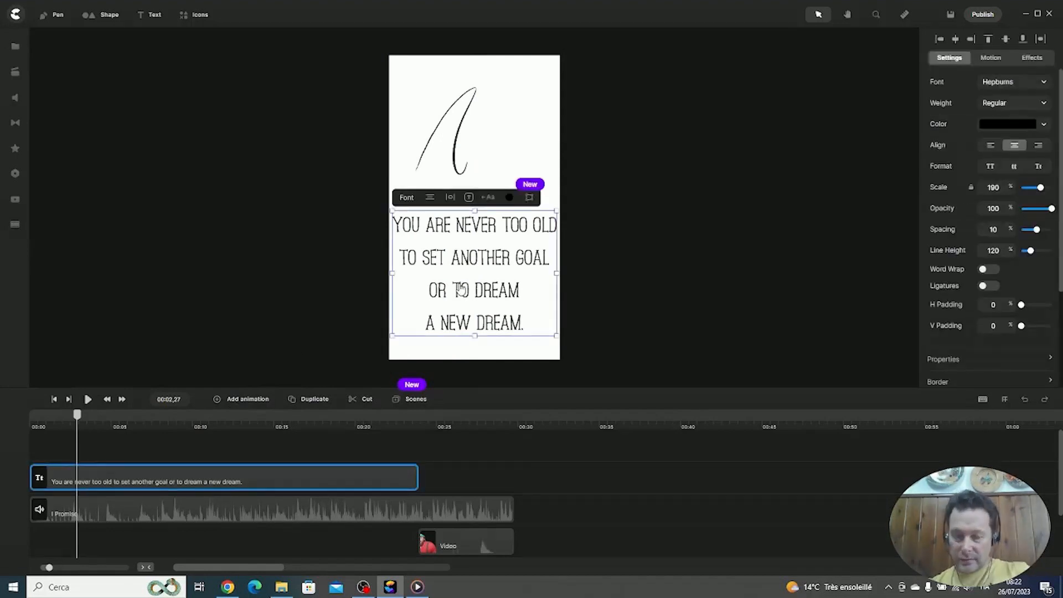
Apply the Elastic Up scale entrance to the quote after browsing rotation and fade presets.
left_click(994, 61)
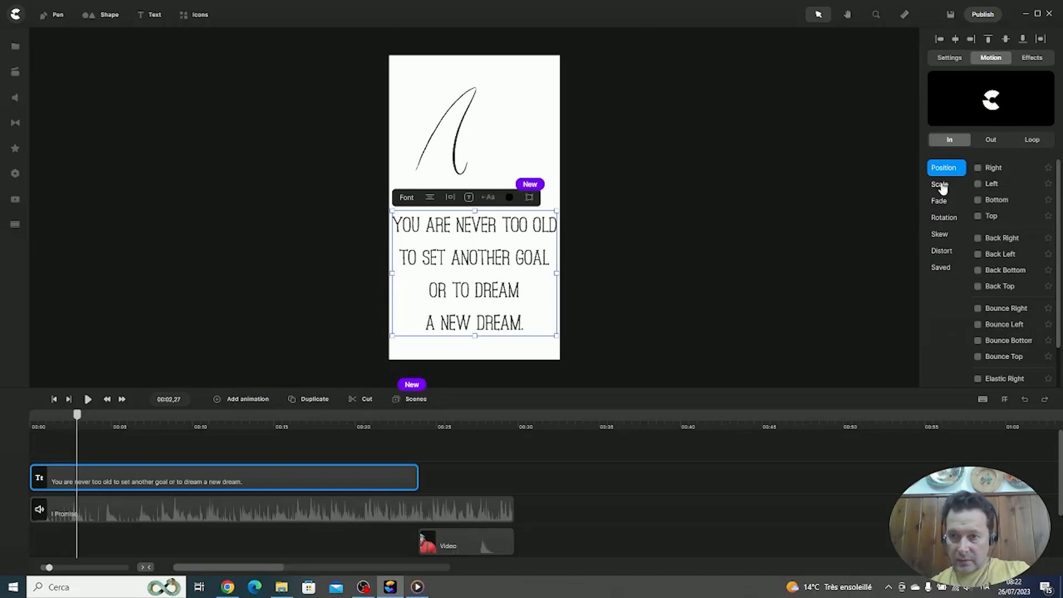
left_click(943, 218)
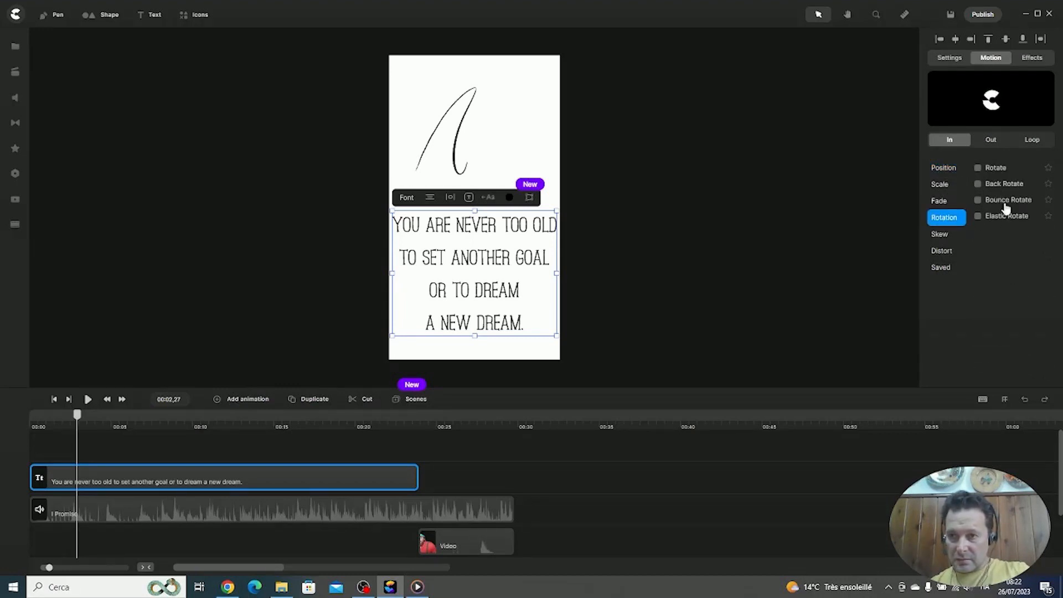
left_click(942, 201)
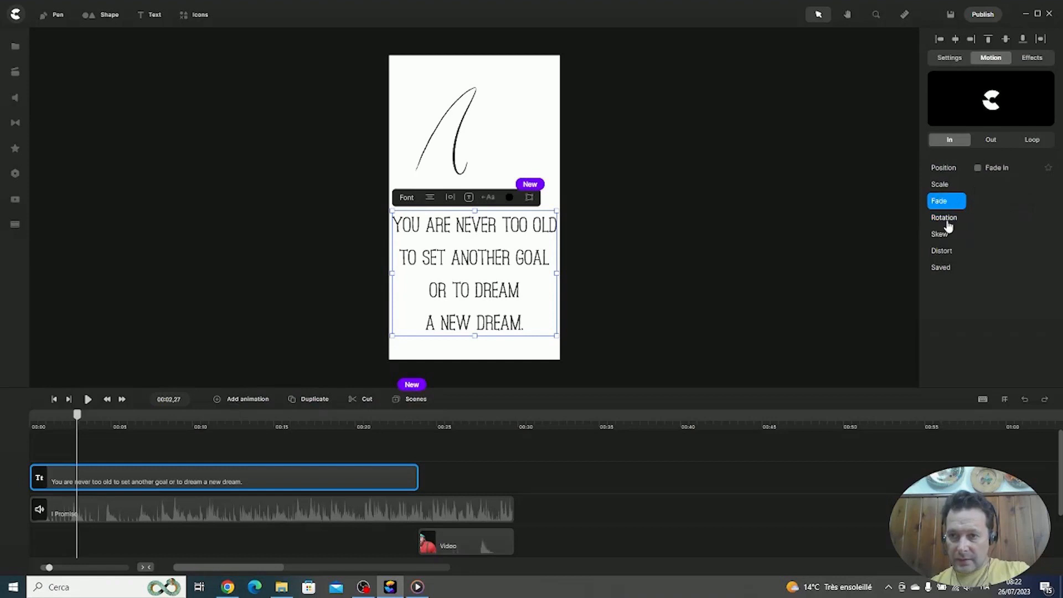
left_click(946, 187)
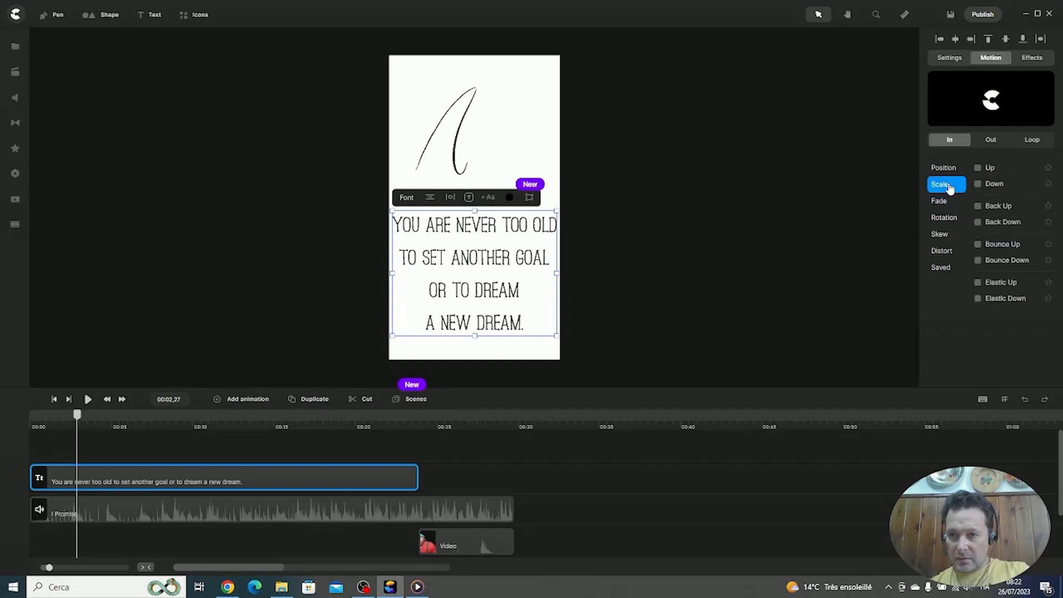
left_click(978, 282)
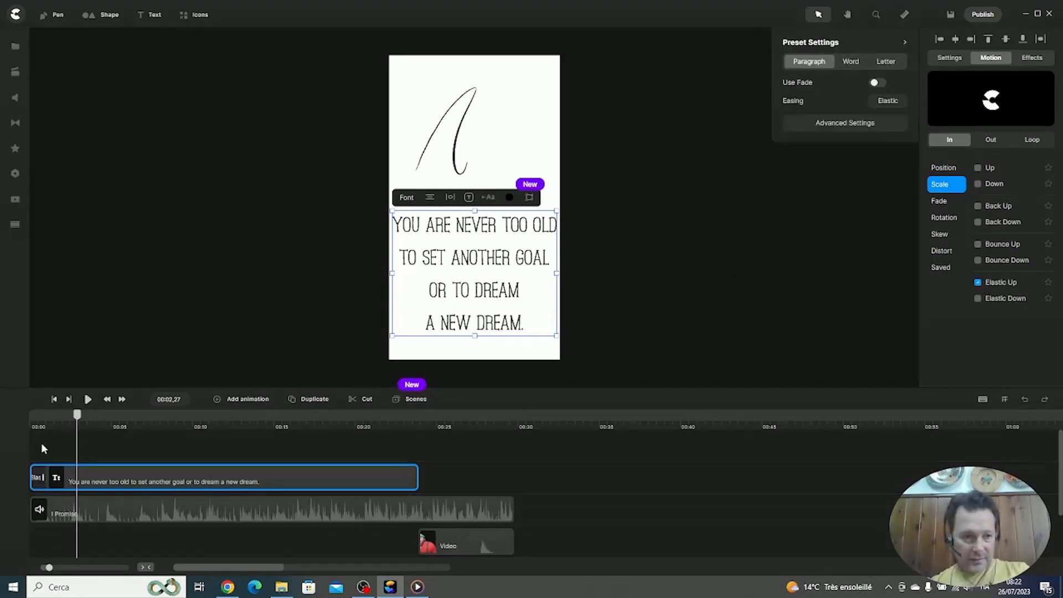
left_click_drag(79, 420, 36, 419)
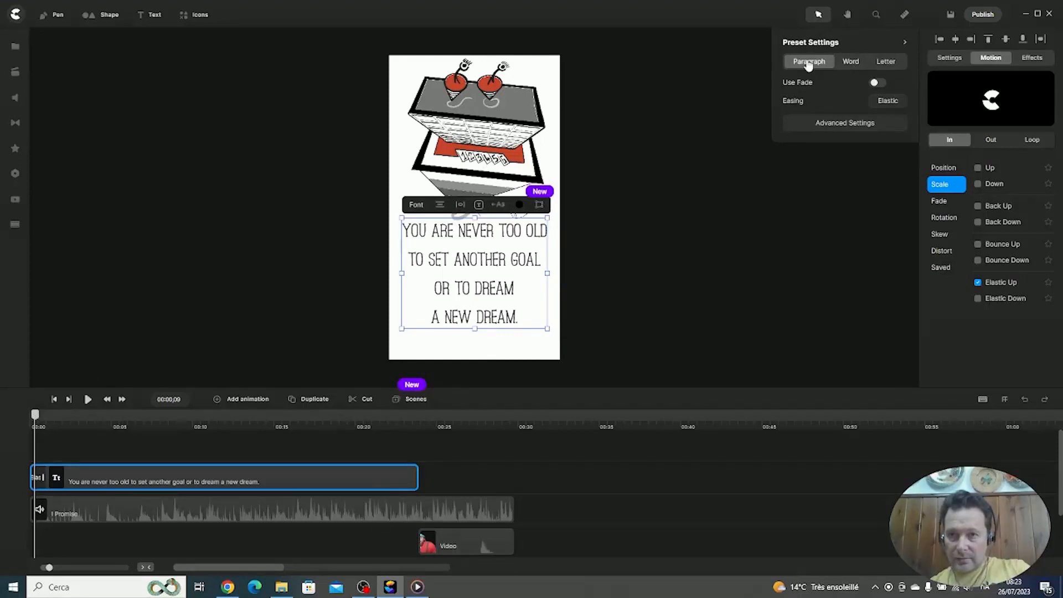
Make the Elastic Up entrance animate word by word in Random order, after trying letter by letter.
left_click(851, 62)
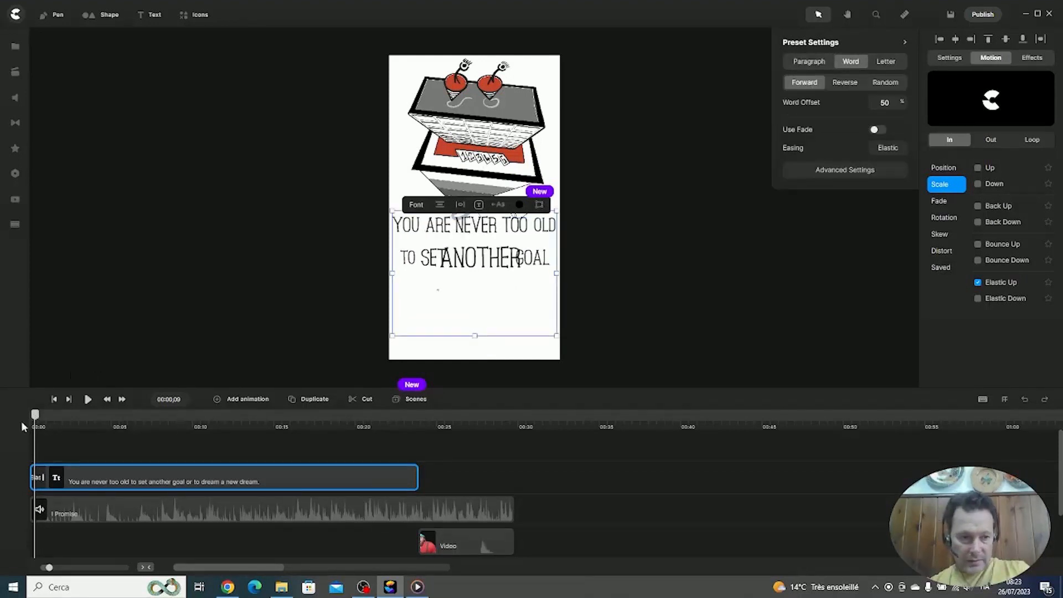
left_click_drag(34, 416, 40, 416)
left_click(892, 61)
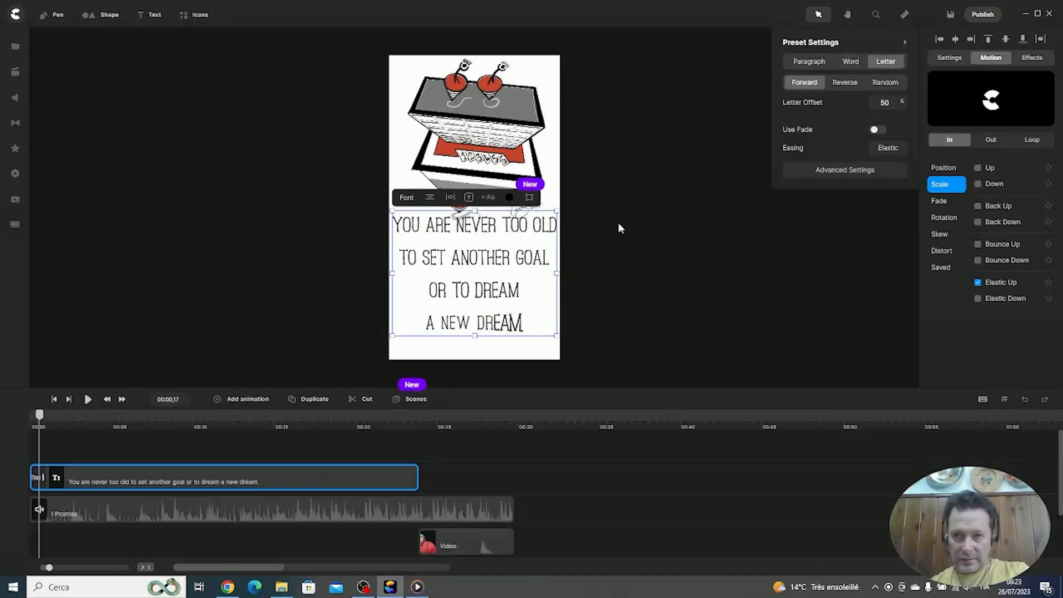
left_click_drag(39, 424, 39, 422)
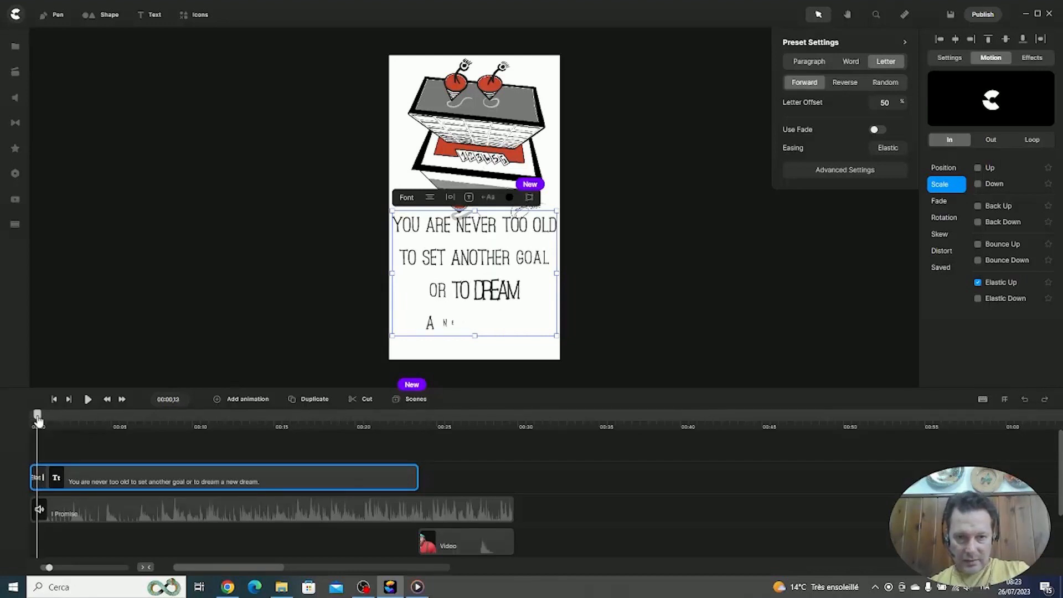
left_click(850, 62)
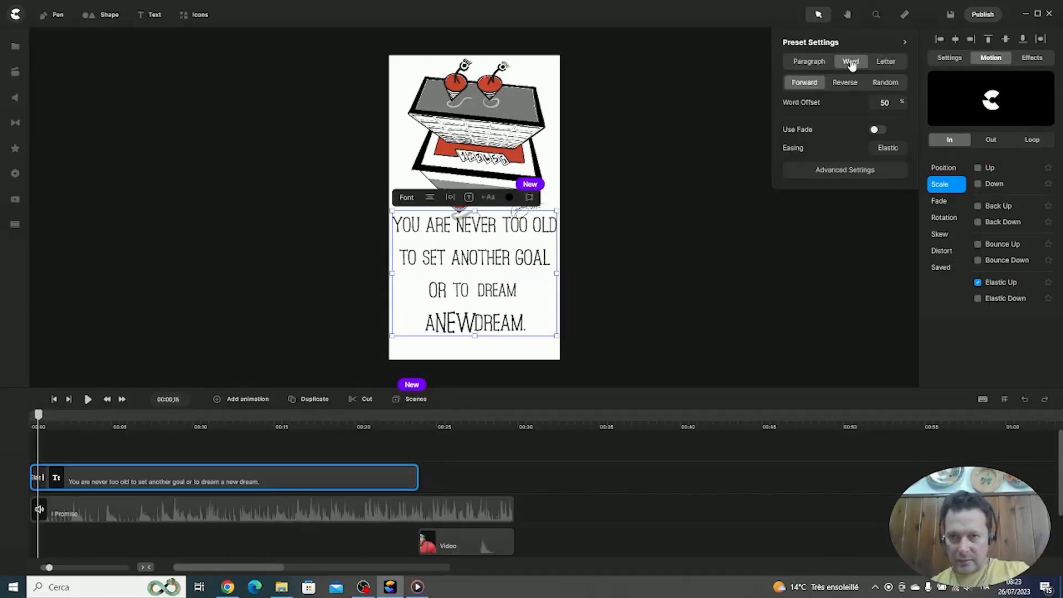
left_click(885, 83)
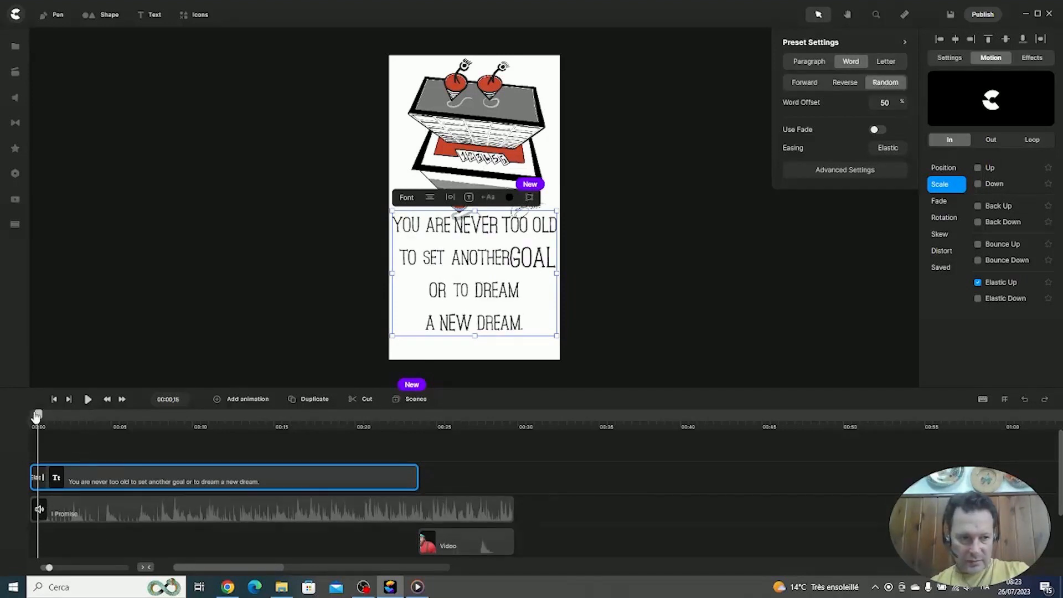
left_click_drag(36, 416, 26, 415)
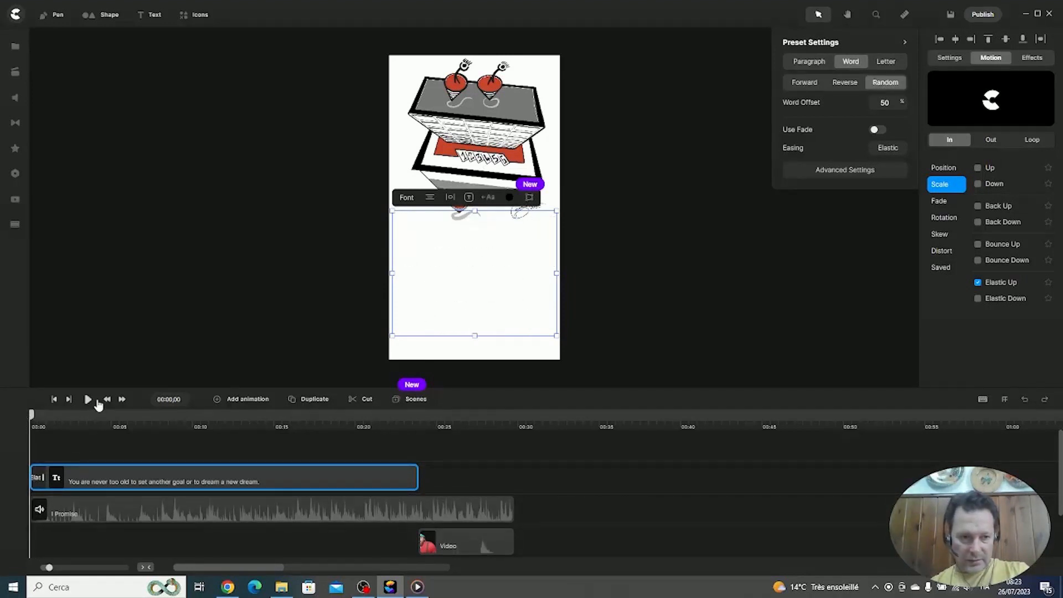
Nudge the quote slightly lower beneath the drawing and preview the opening animation.
left_click(86, 400)
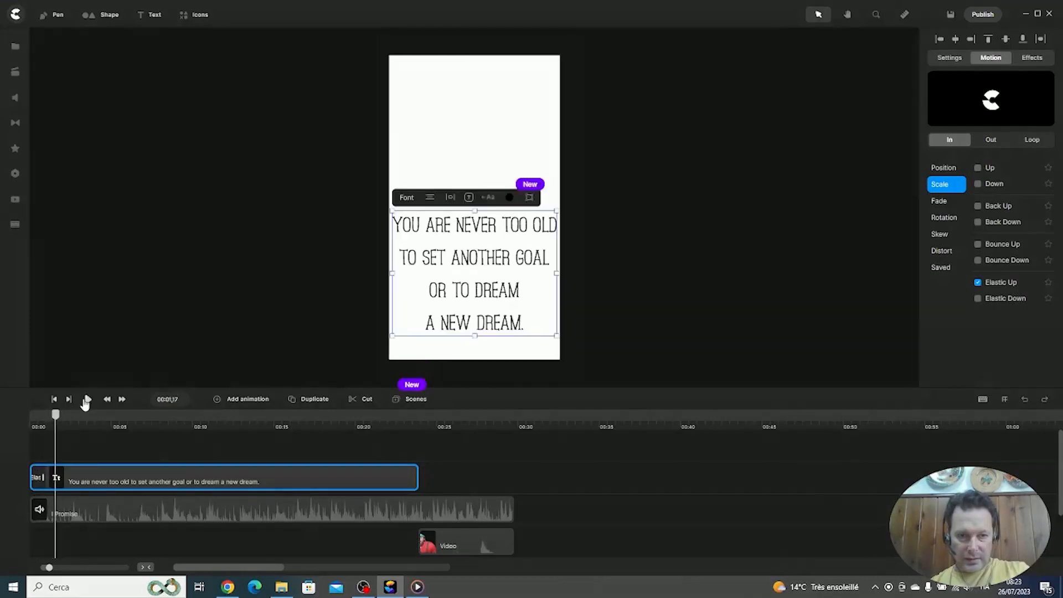
left_click_drag(50, 418, 45, 416)
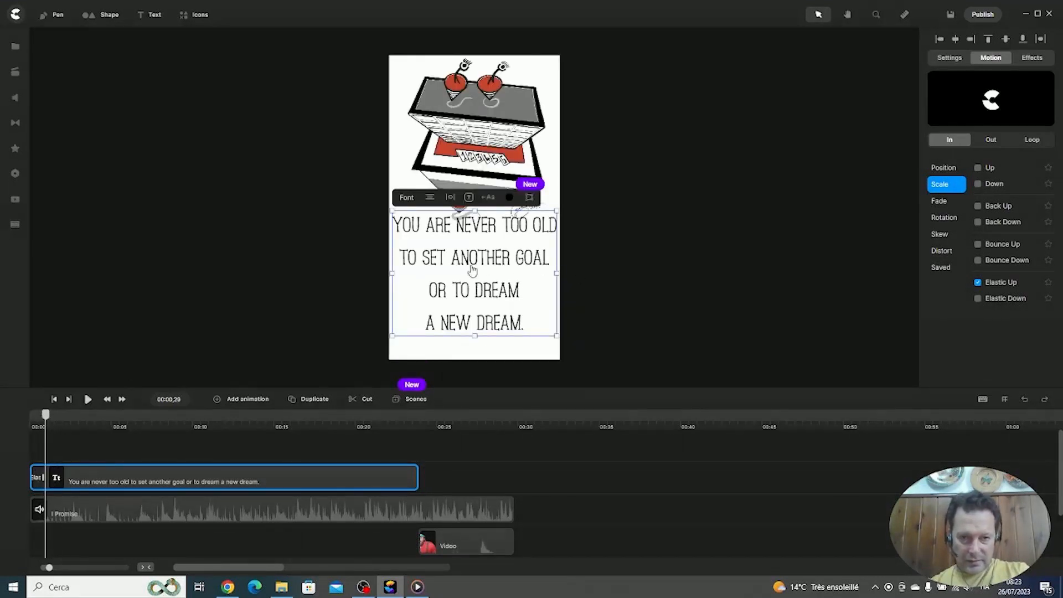
left_click_drag(472, 268, 472, 277)
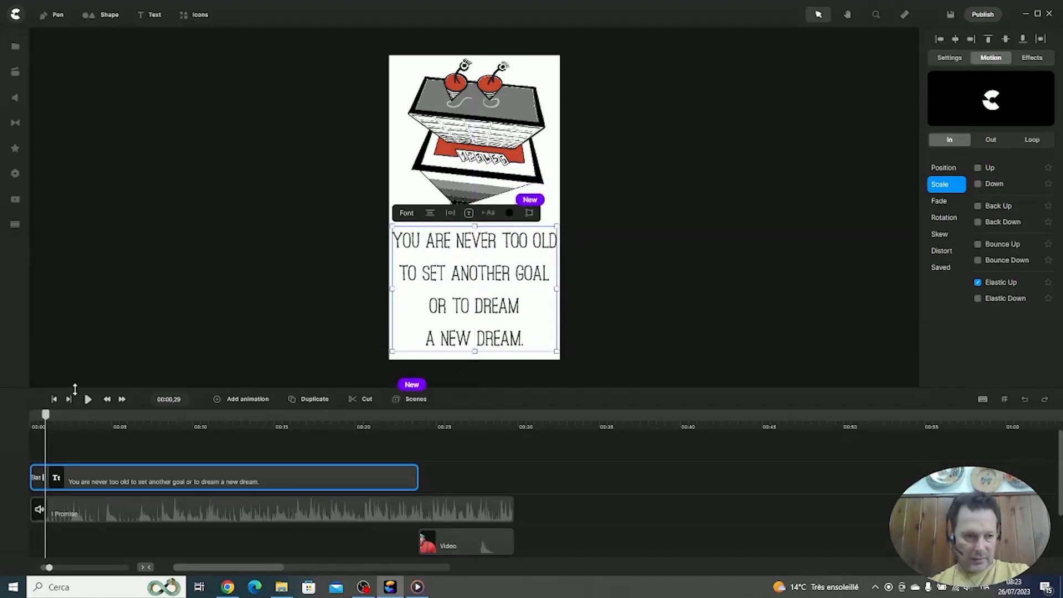
left_click(51, 400)
left_click(88, 399)
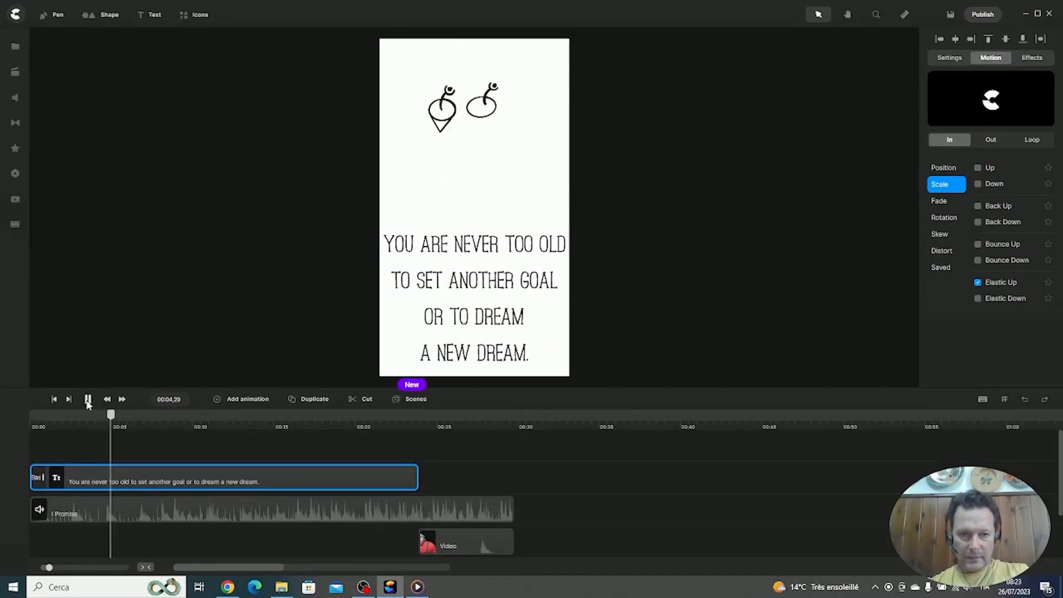
left_click(87, 401)
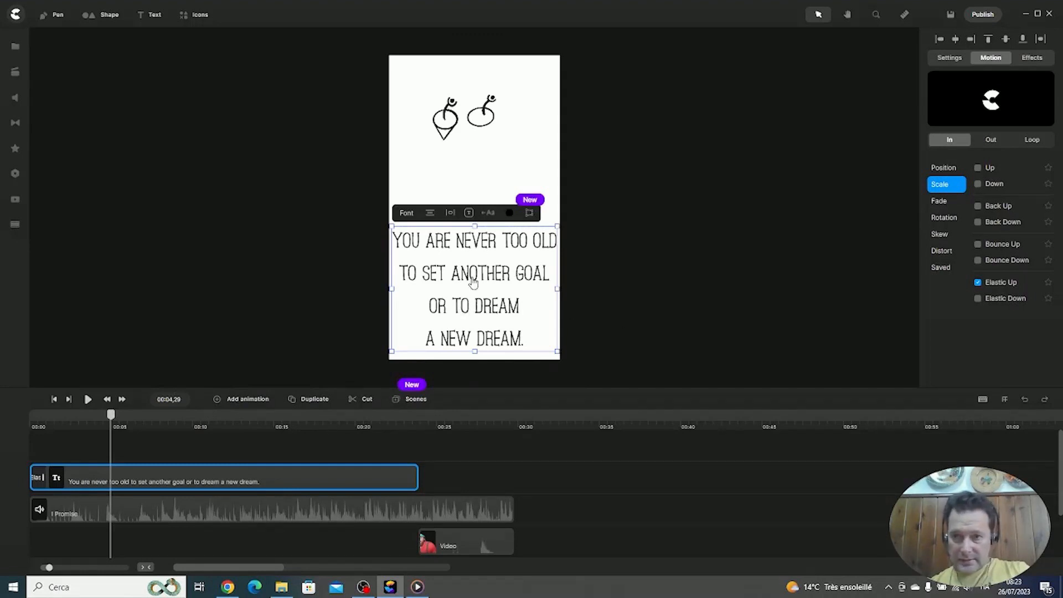
Preview from about 21 seconds to see the quote clear around the 22-second mark.
left_click(600, 286)
left_click(556, 287)
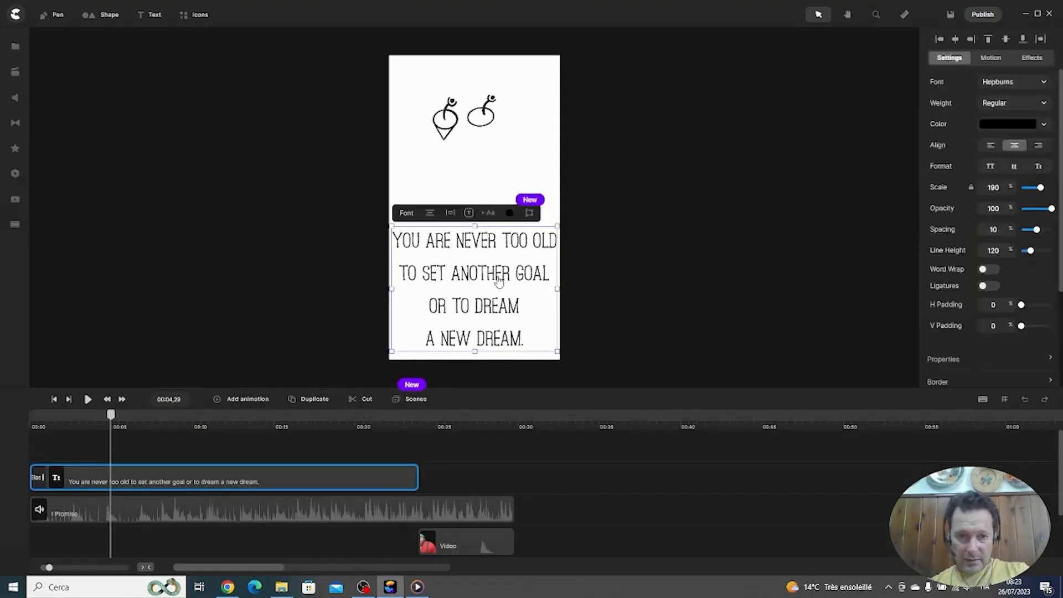
left_click(378, 418)
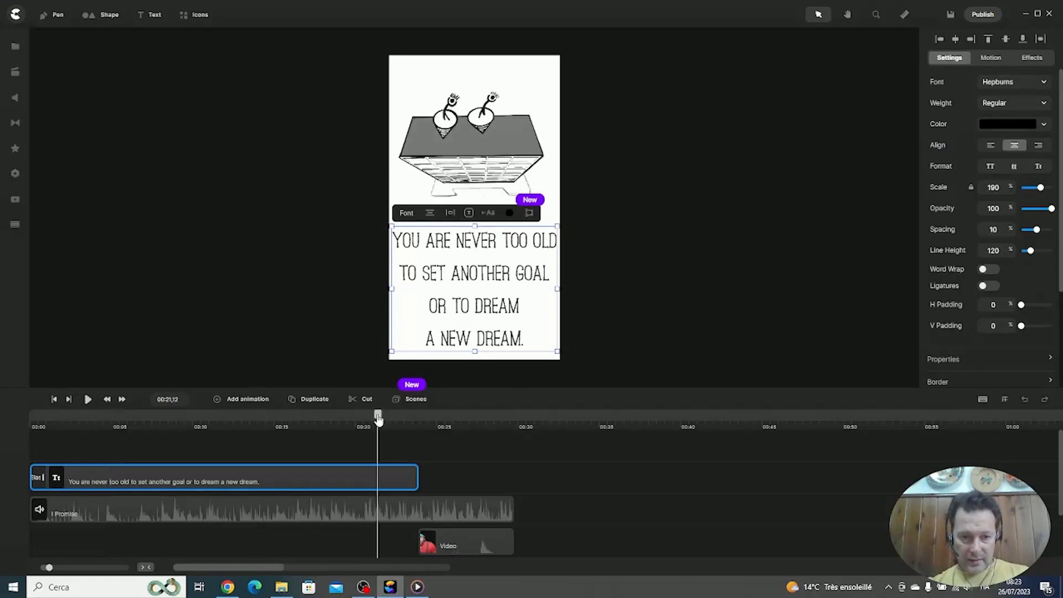
key("space")
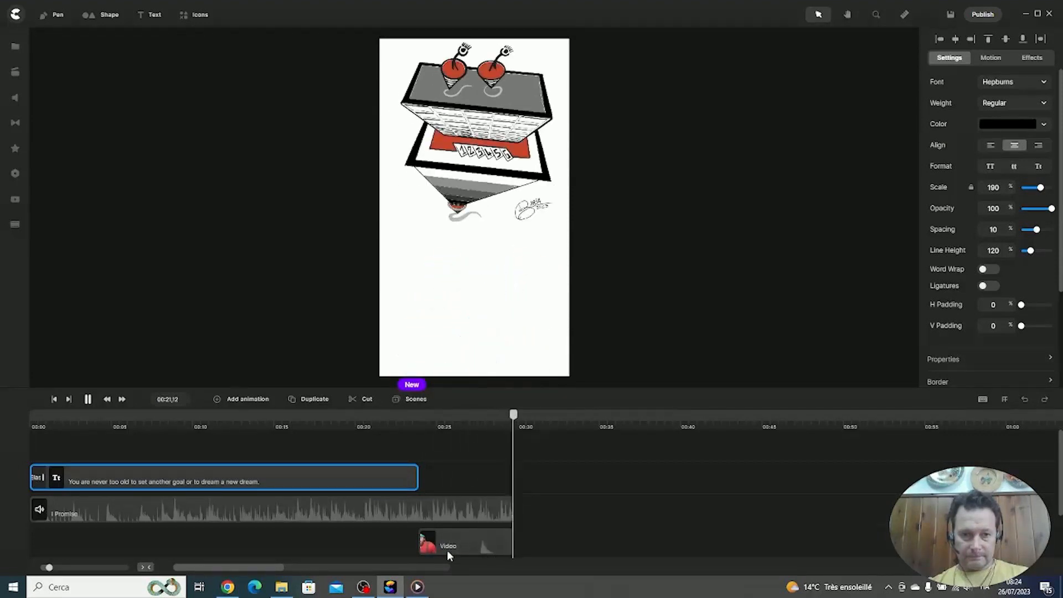
mouse_move(374, 414)
left_mouse_down()
mouse_move(444, 414)
mouse_move(379, 420)
left_mouse_up()
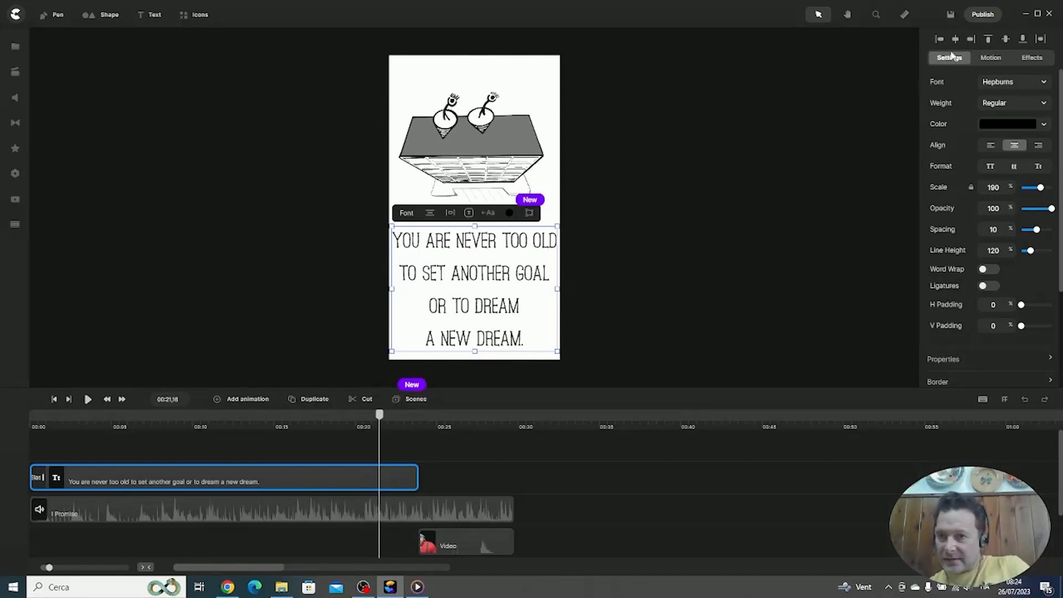
Give the quote a Back Bottom position exit animation, with Y Position 500 and Back easing.
left_click(990, 58)
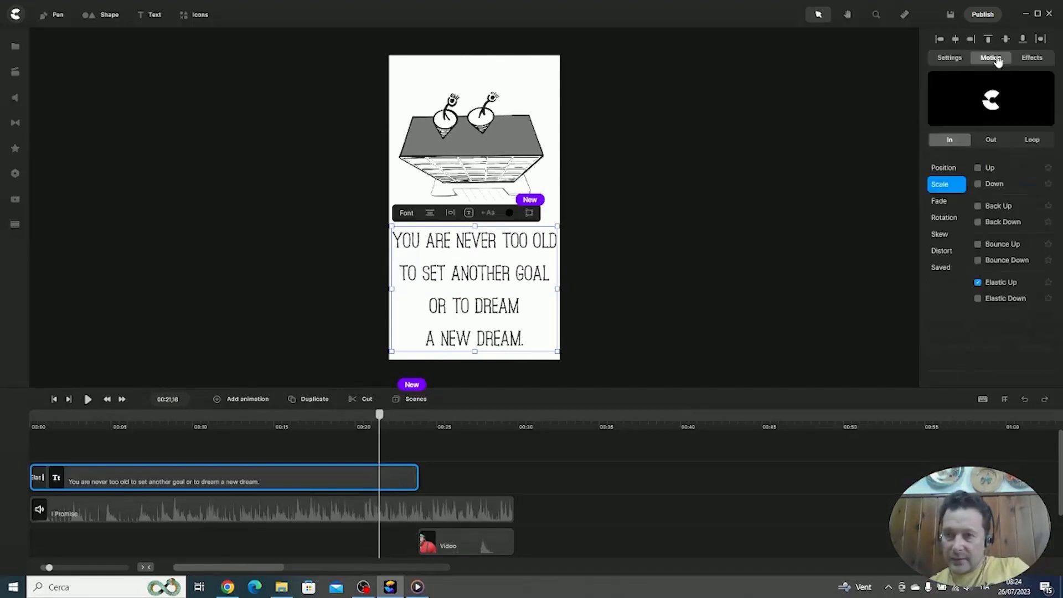
left_click(991, 141)
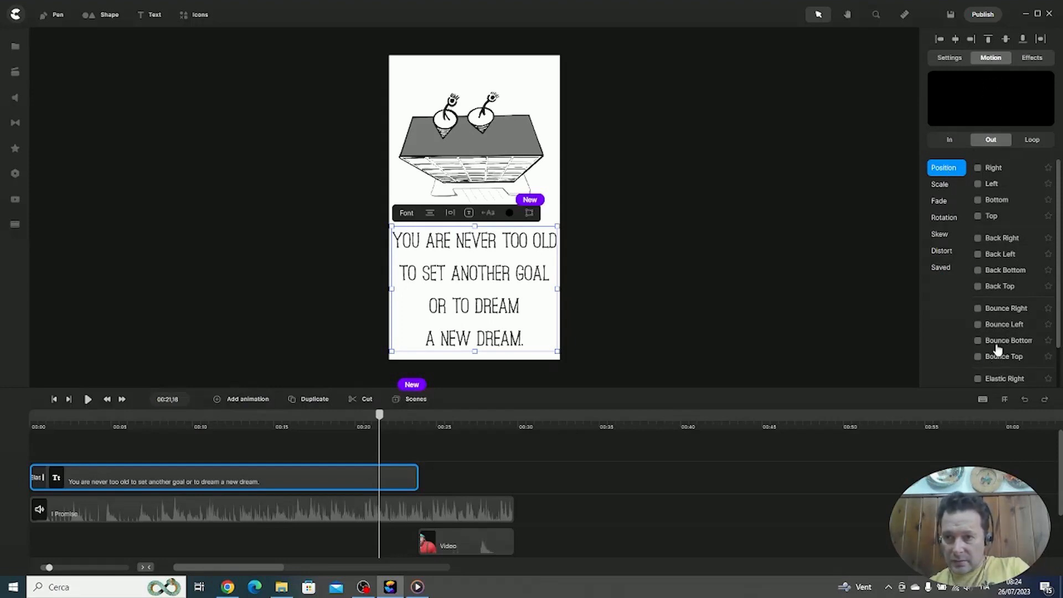
scroll(996, 368, "down", 1)
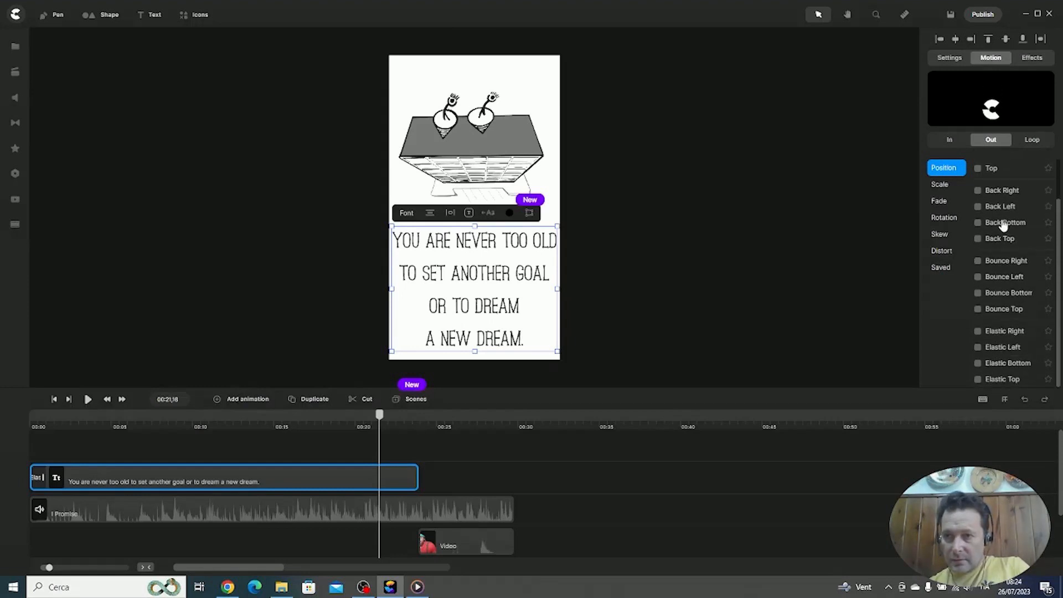
left_click(977, 223)
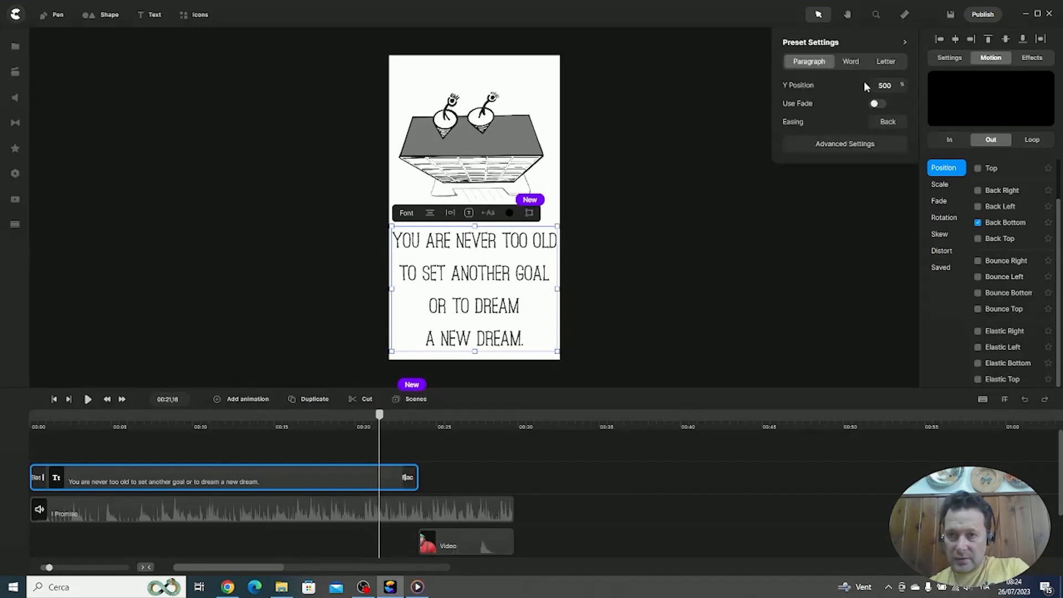
Make the quote's Back Bottom exit run word by word, reversed, with Y Position 100 and fade.
left_click(850, 62)
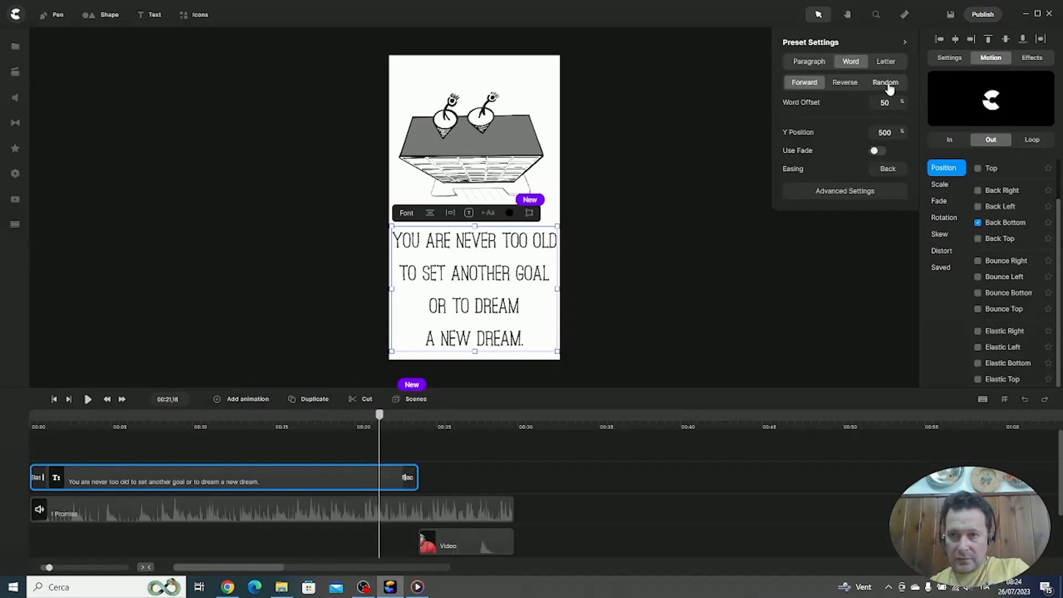
left_click(846, 85)
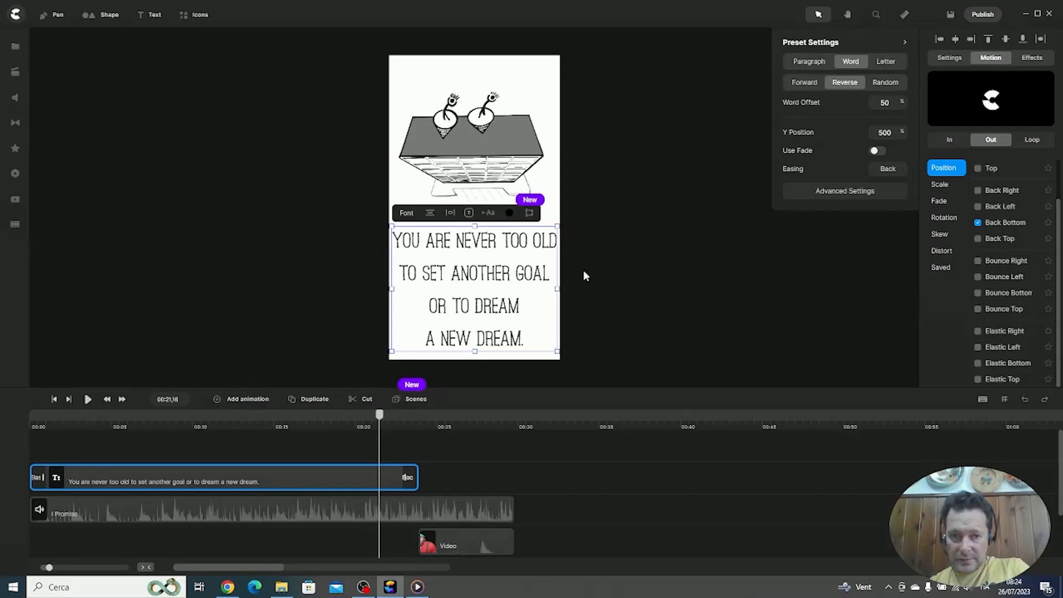
left_click_drag(382, 421, 409, 419)
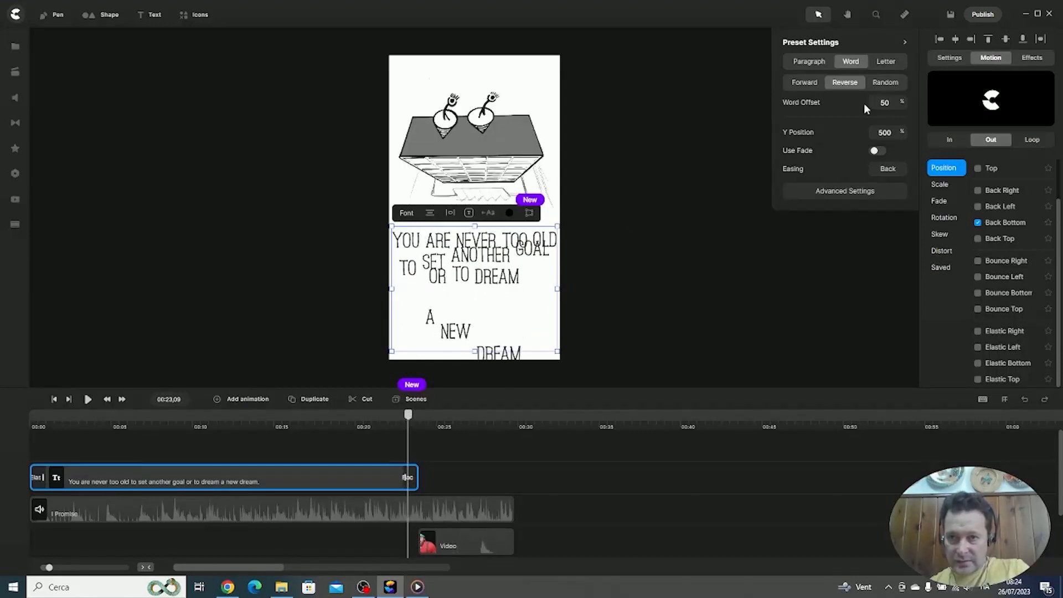
left_click(901, 130)
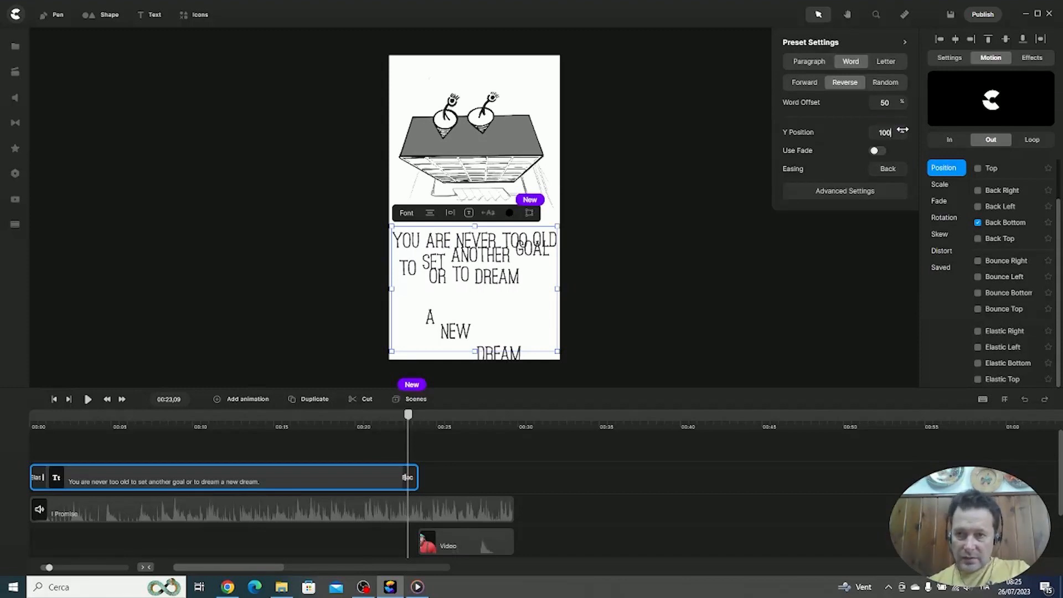
left_click(877, 150)
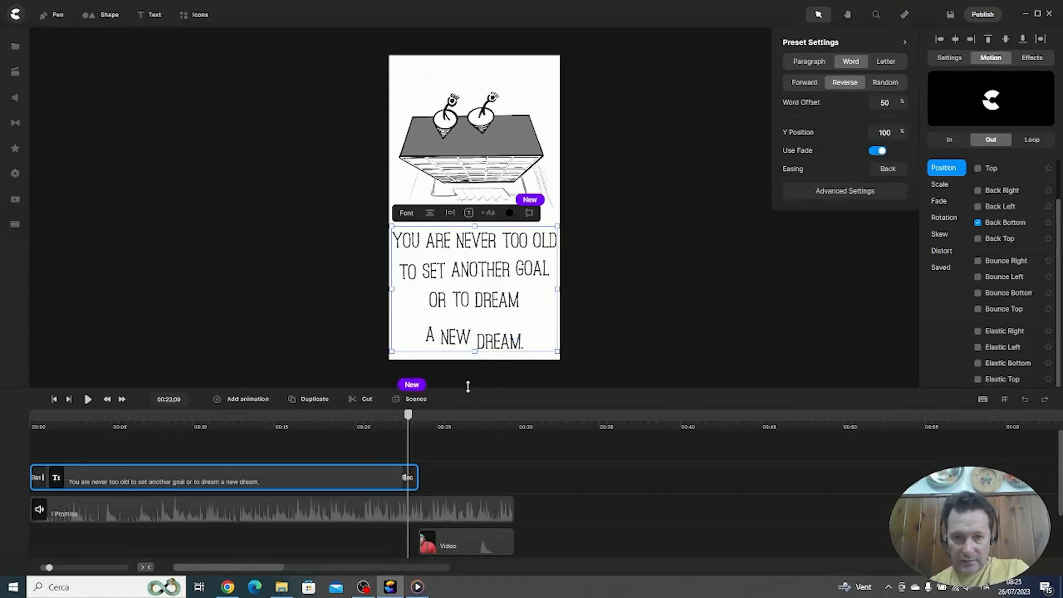
Switch the word order to Random and play the exit around 23 seconds to check it.
left_click_drag(408, 415, 373, 423)
key("space")
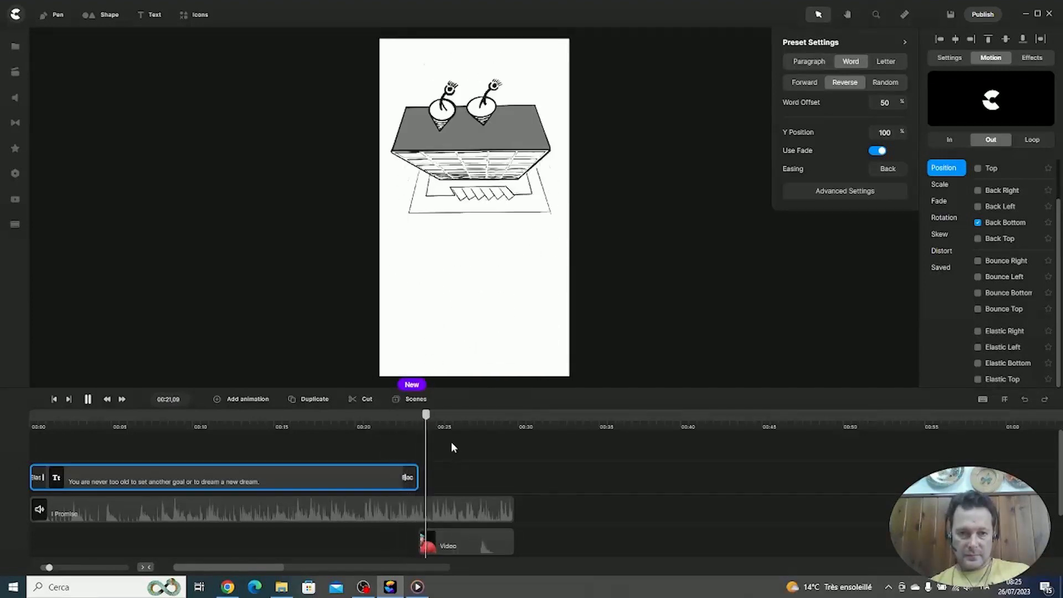
key("space")
left_click(413, 419)
left_click_drag(413, 419, 405, 420)
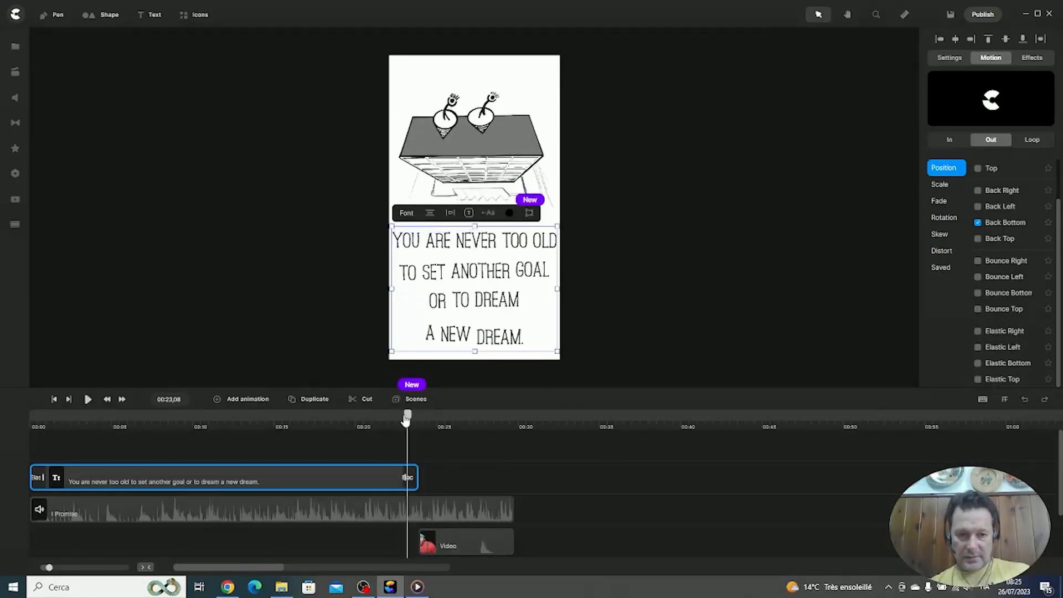
left_click(409, 476)
left_click(886, 83)
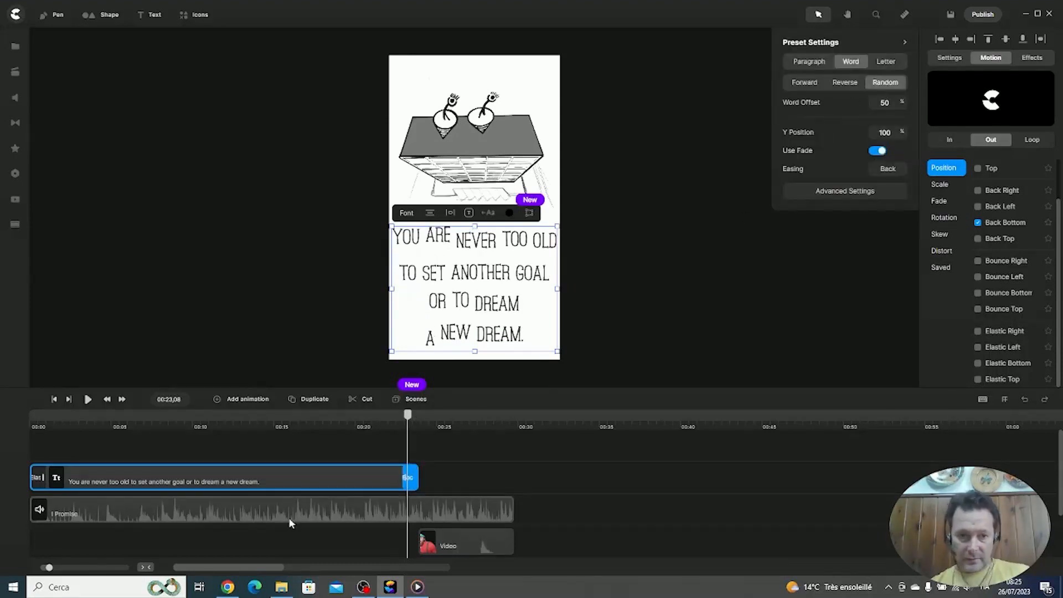
left_click_drag(410, 419, 376, 424)
left_click(396, 477)
key("space")
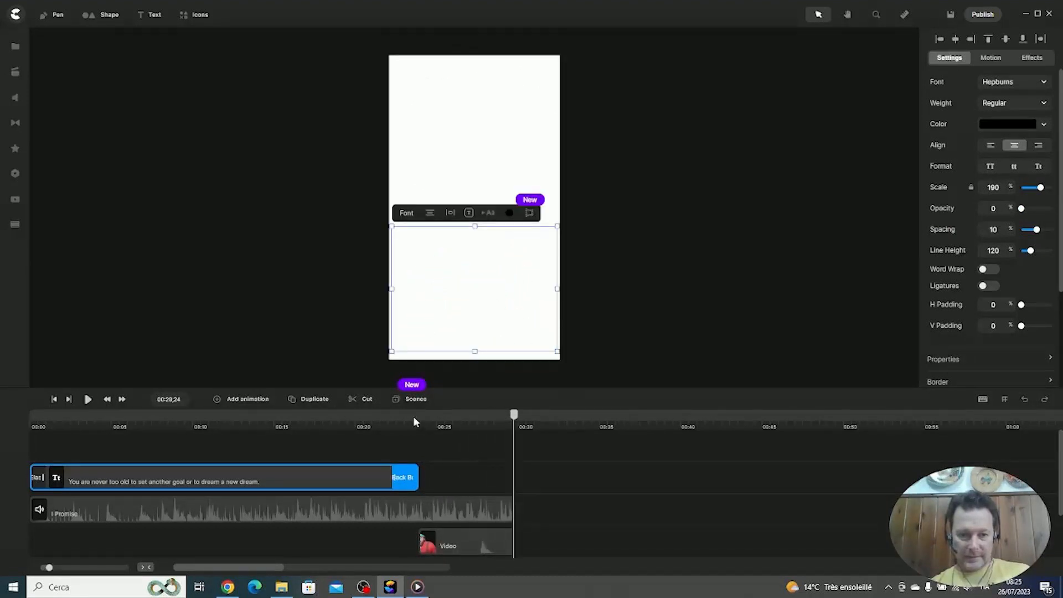
Save the project as Project Name.cspro in Documenti, replacing the existing file.
left_click_drag(413, 416, 26, 410)
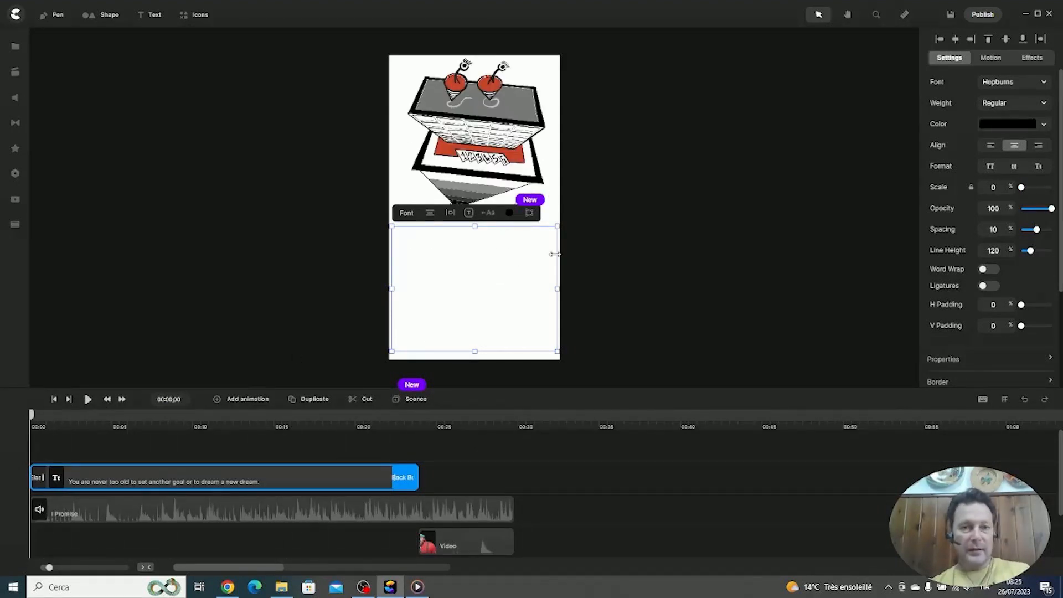
left_click(221, 418)
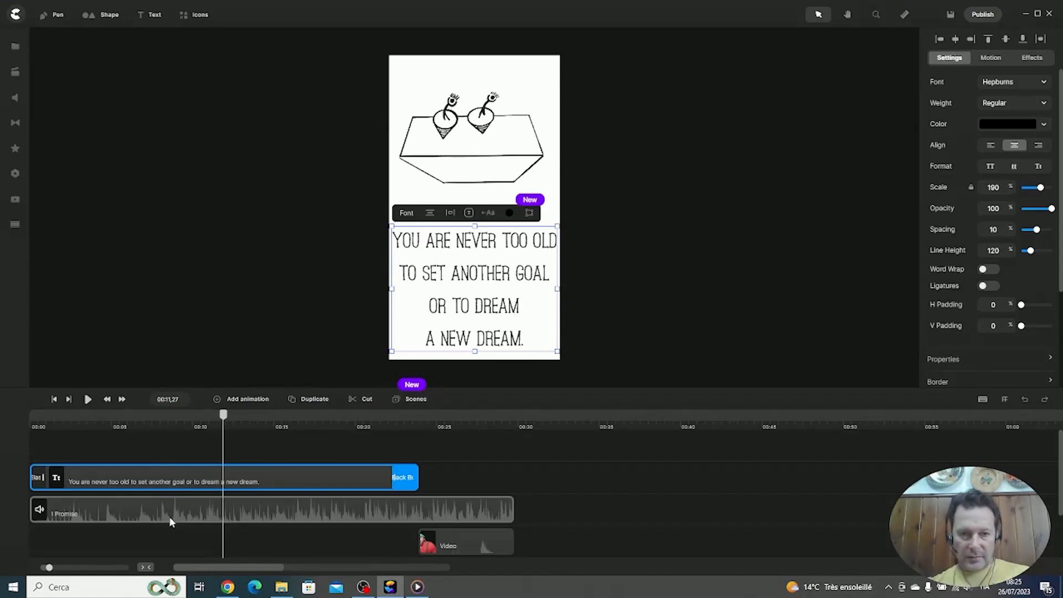
left_click(950, 15)
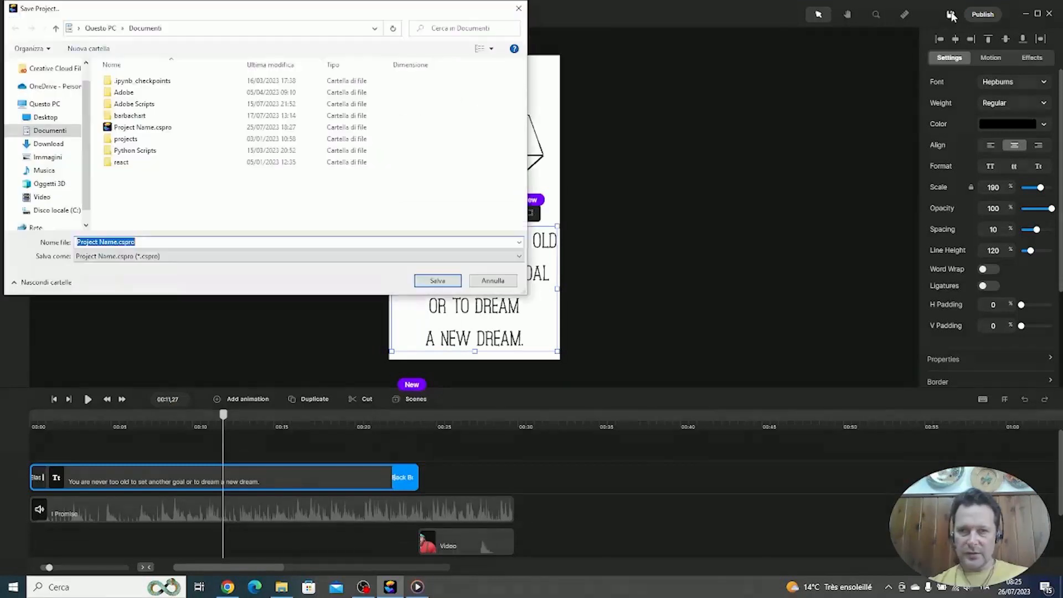
left_click(438, 281)
left_click(530, 330)
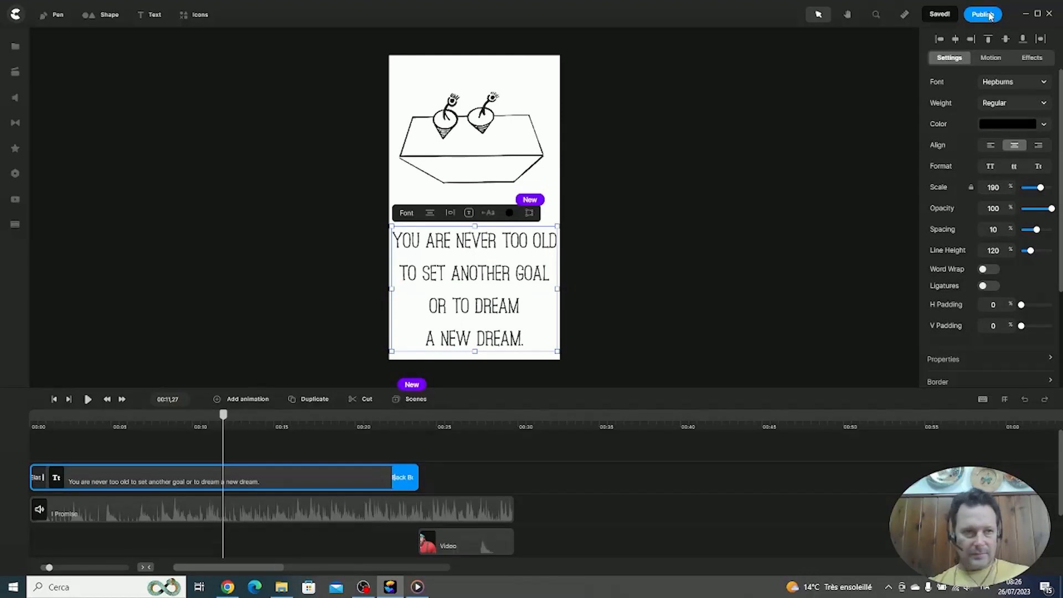
Export a Standard-quality MP4 as video.mp4 in C:\tempstream and start rendering.
left_click(988, 15)
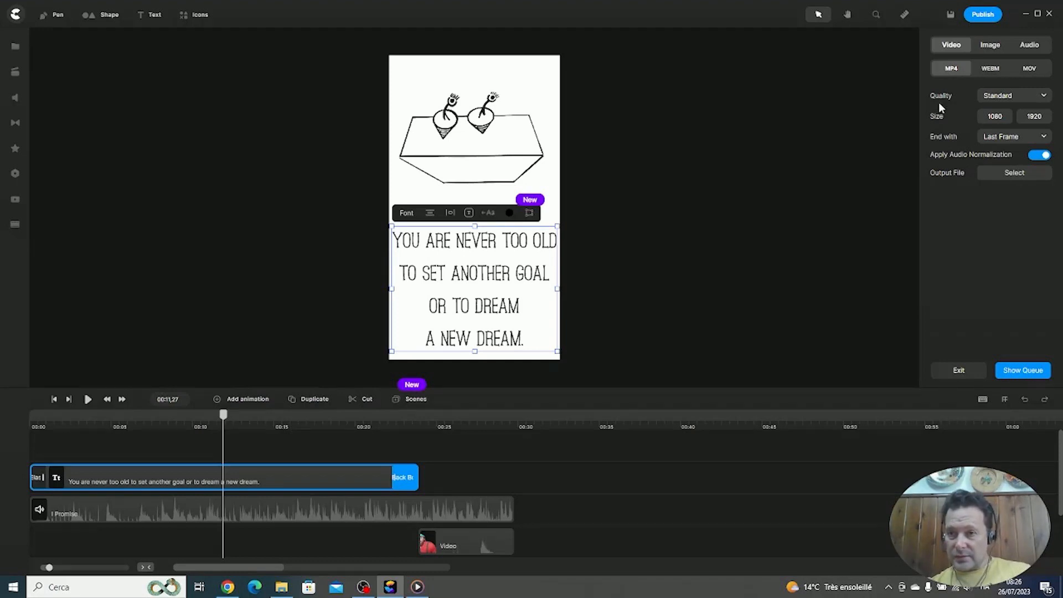
left_click(1013, 99)
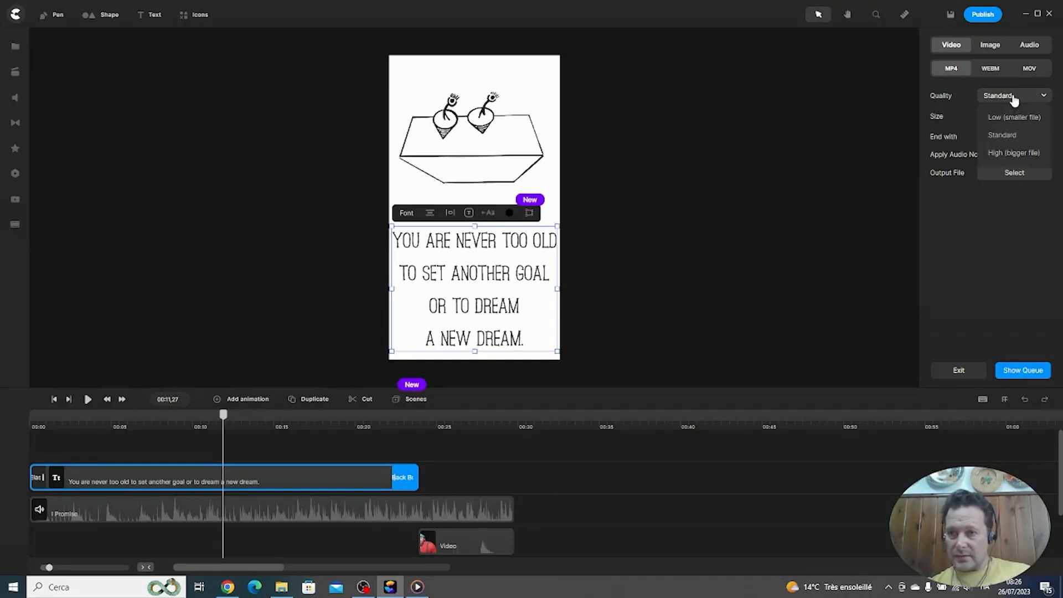
left_click(1007, 243)
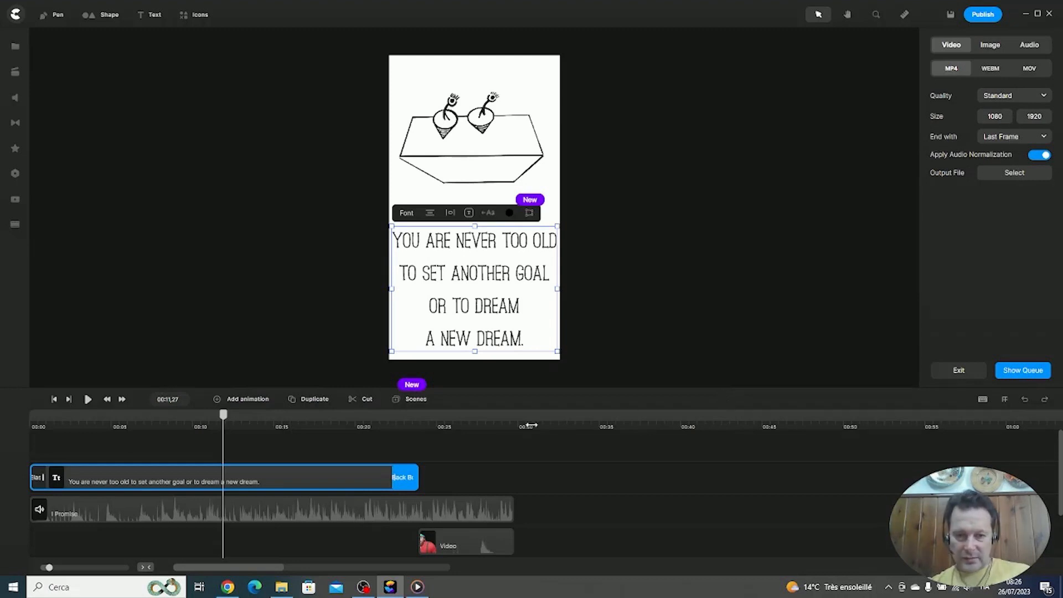
left_click(1014, 173)
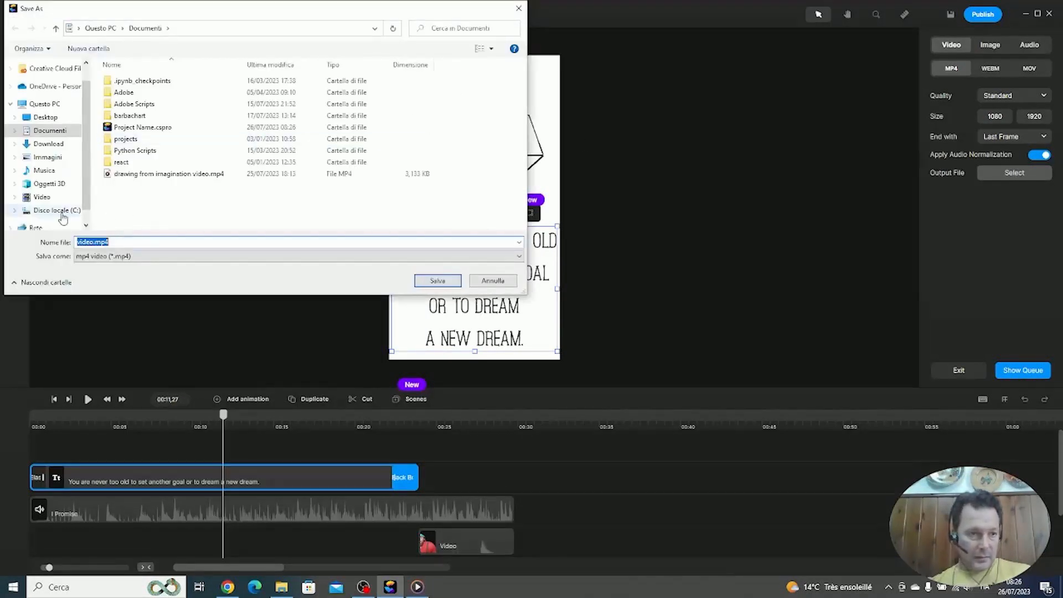
left_click(62, 214)
double_click(144, 190)
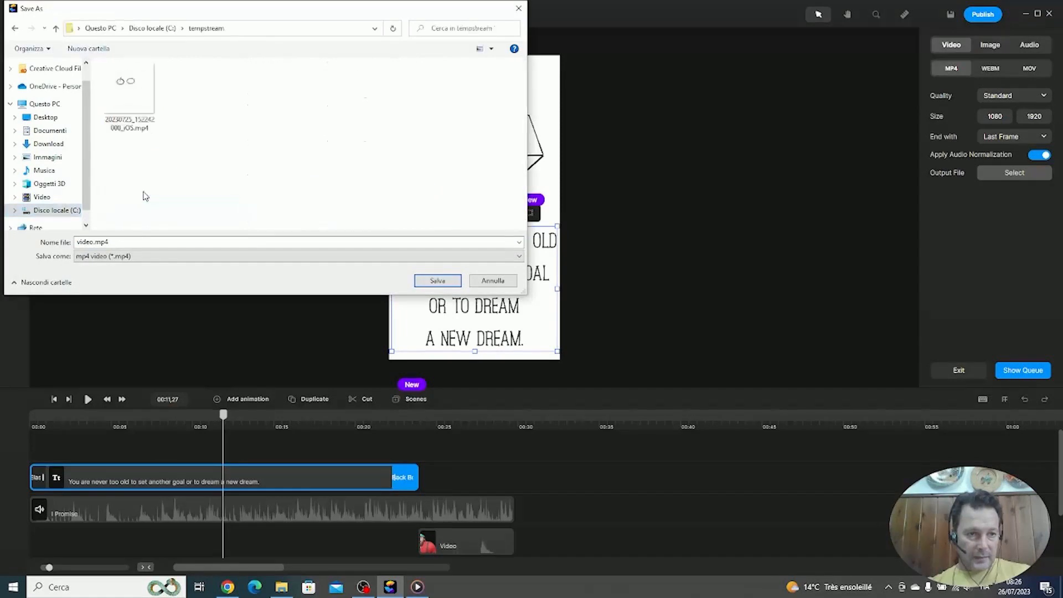
left_click(435, 288)
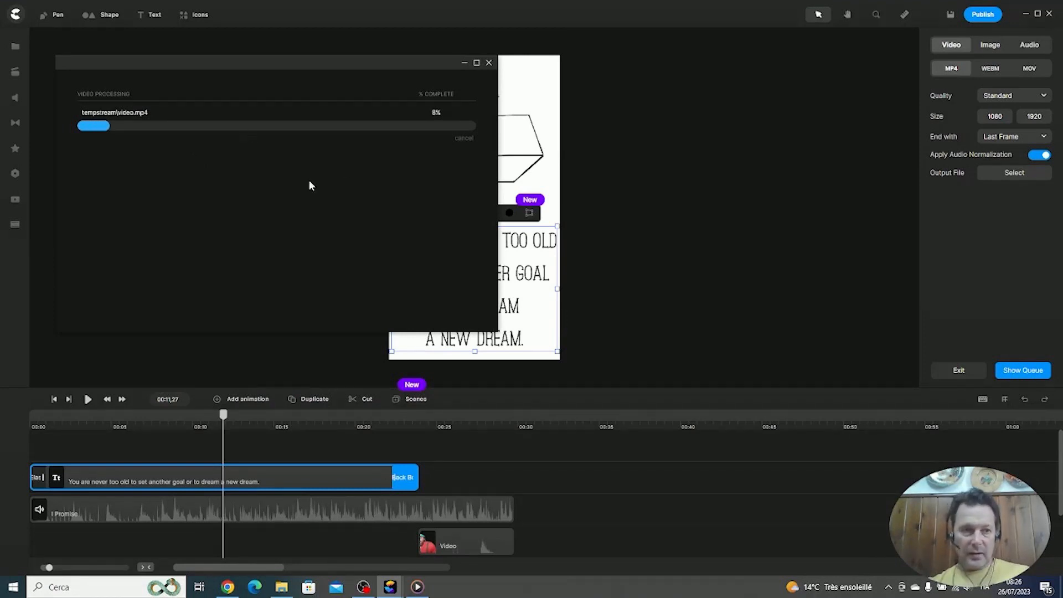
Move the rendering progress window aside, bring the editor to the front, and select the quote text.
left_click_drag(287, 62, 624, 76)
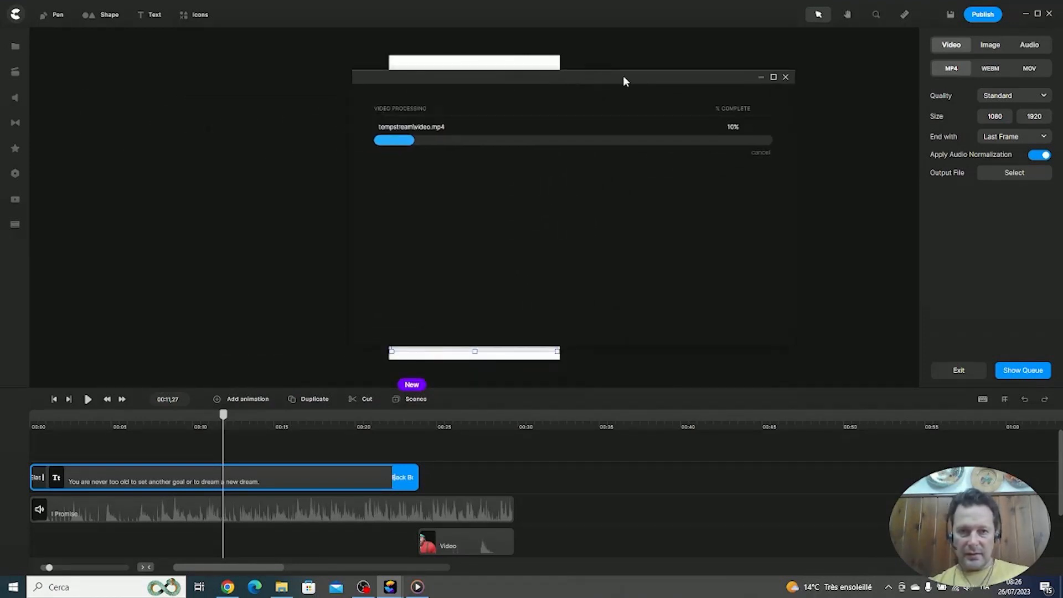
left_click(264, 15)
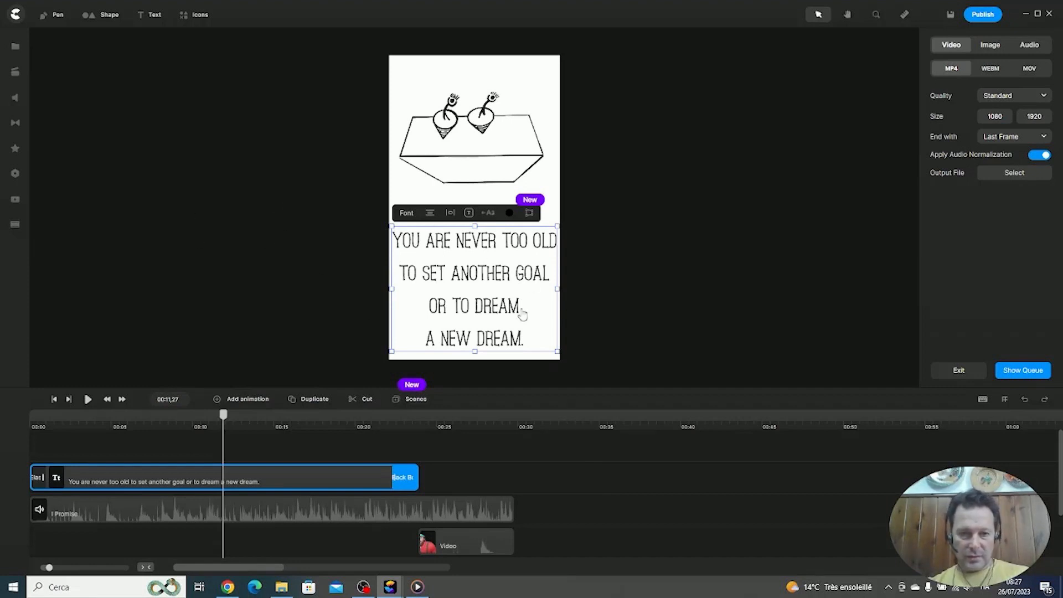
left_click(470, 280)
Open the Titles library in Studio assets and clear the old 'subscribe' search.
left_click(699, 290)
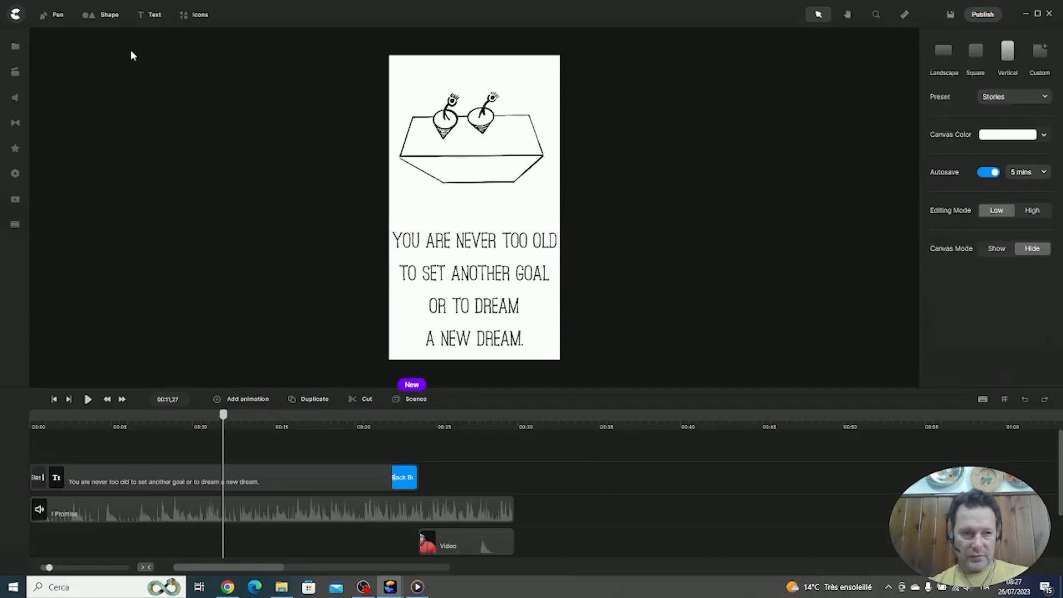
left_click(15, 80)
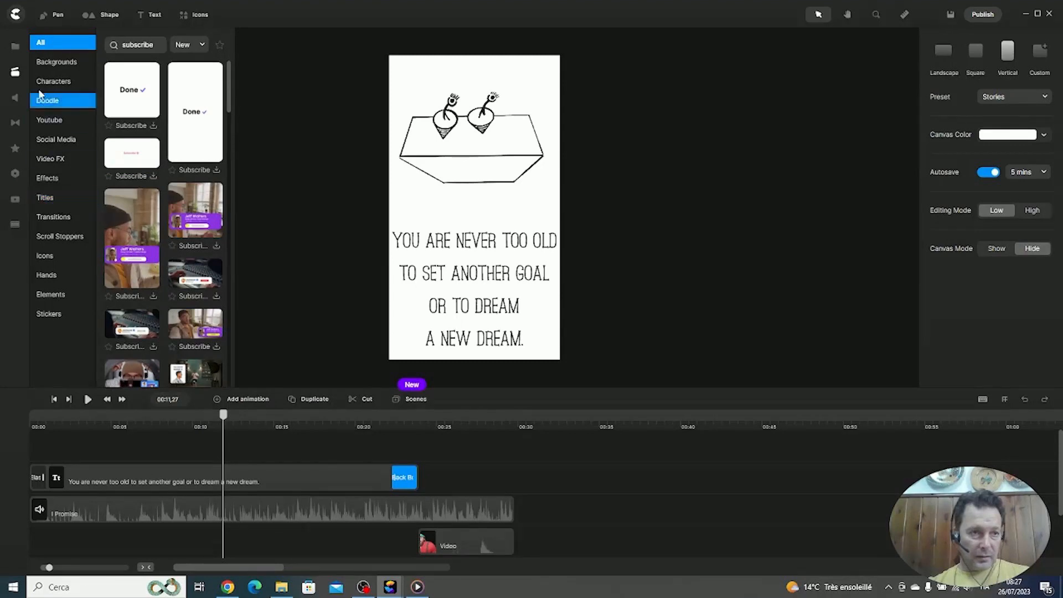
left_click(52, 202)
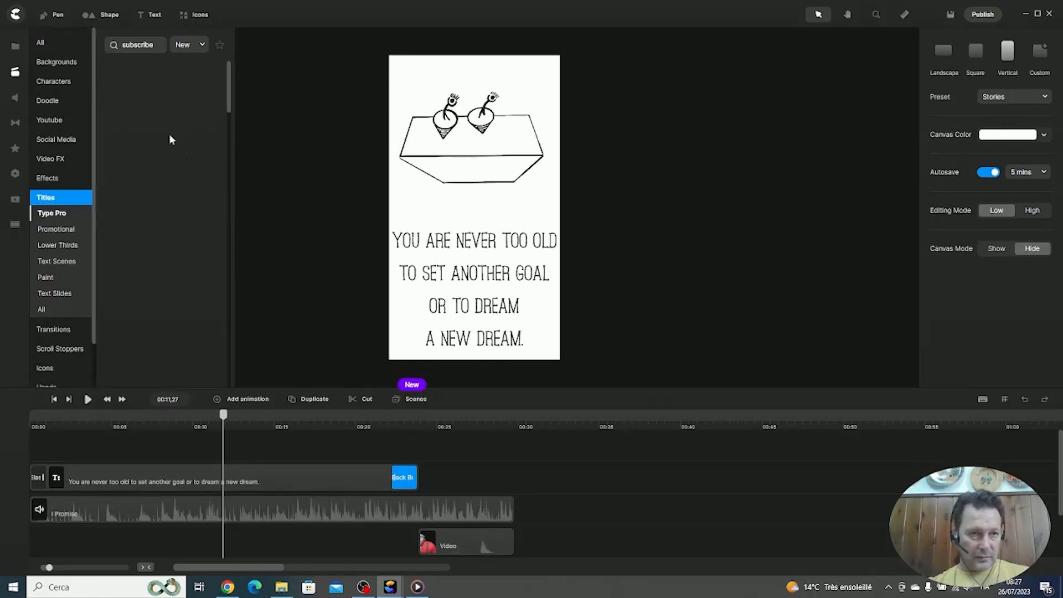
double_click(140, 45)
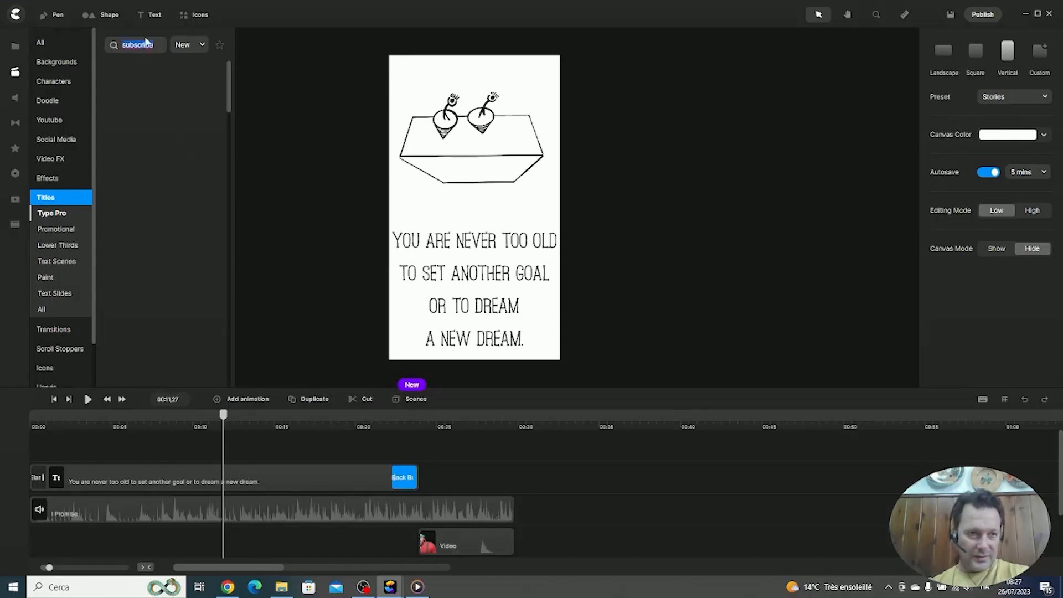
key("BackSpace")
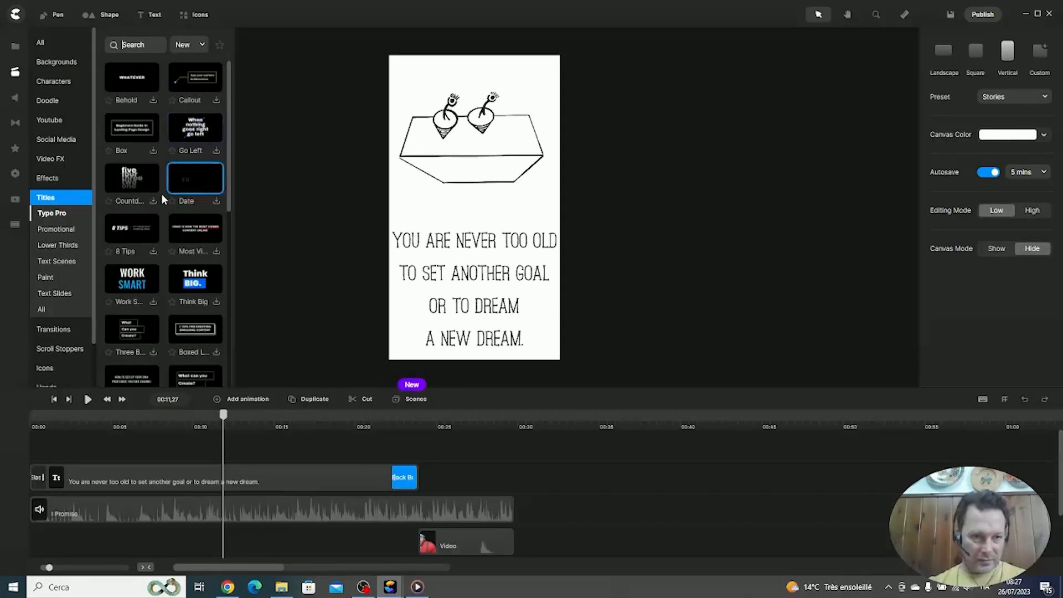
Download the Promotional 'Best Offer' Black Friday title and drag it onto the canvas.
scroll(161, 194, "down", 8)
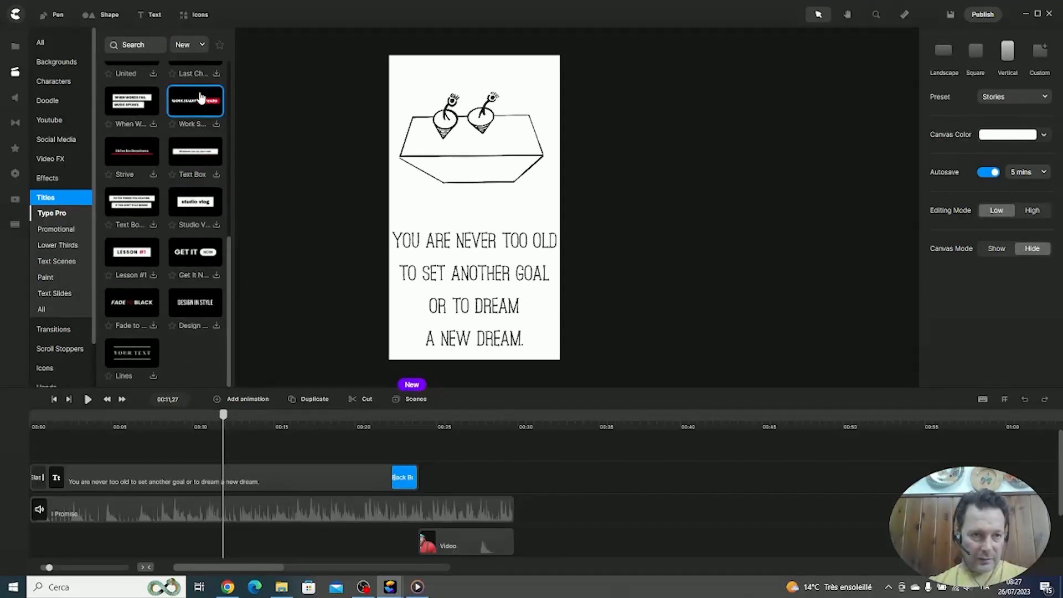
left_click(62, 230)
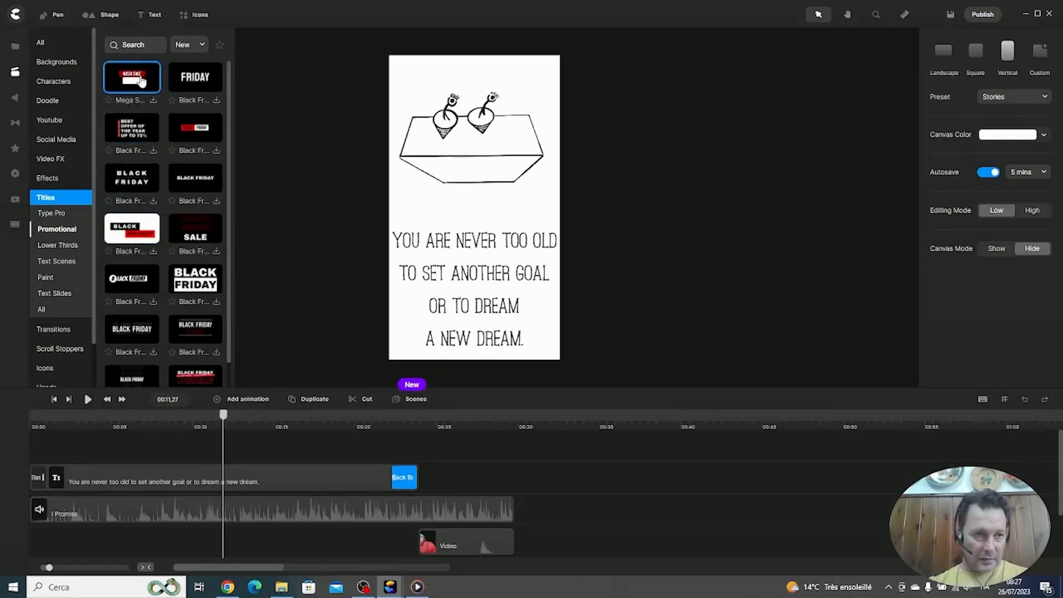
scroll(142, 78, "down", 1)
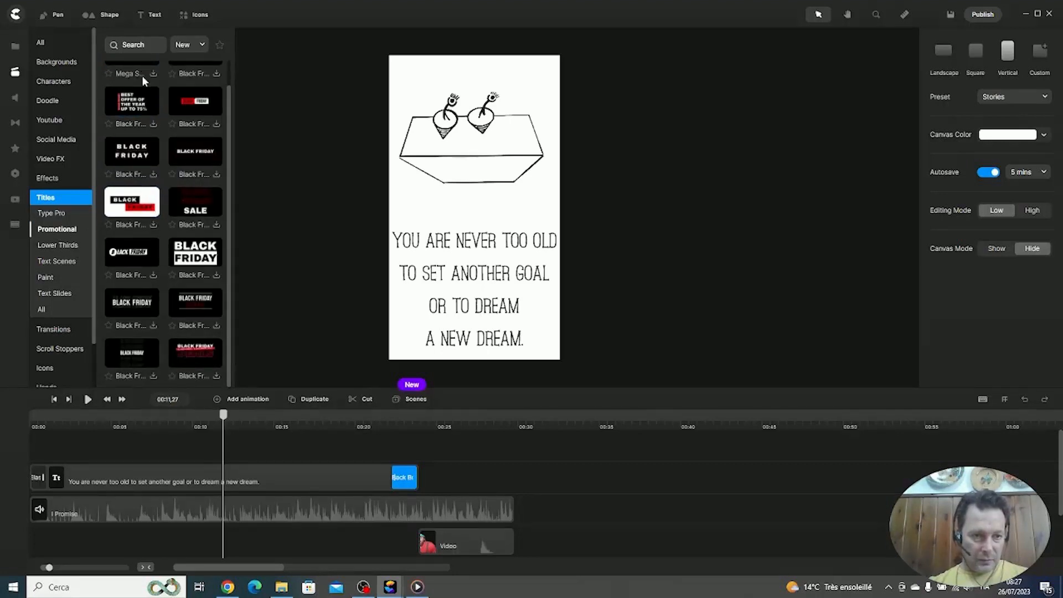
left_click(153, 124)
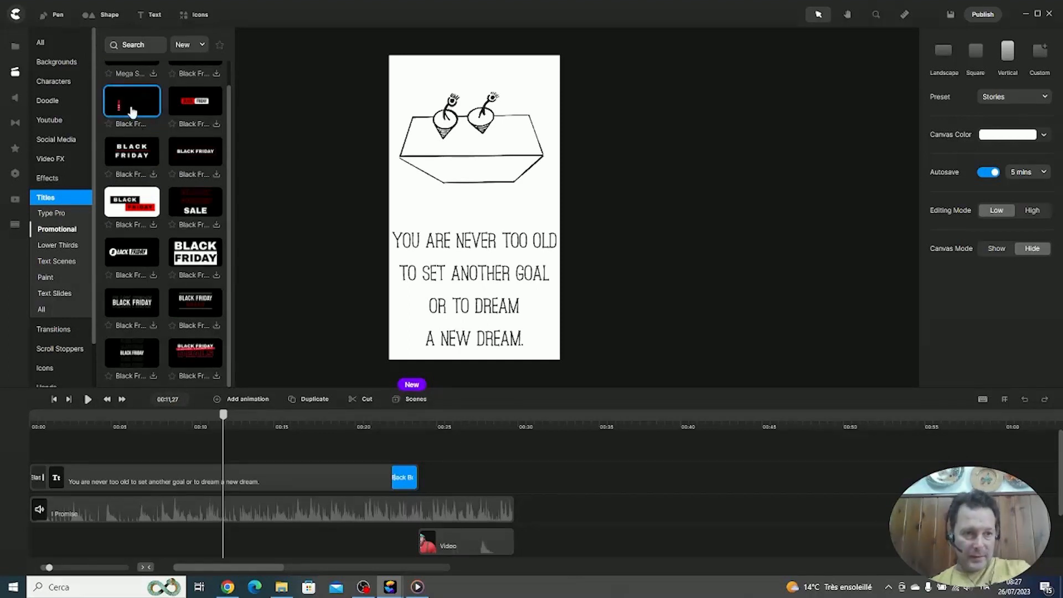
left_click_drag(126, 105, 553, 286)
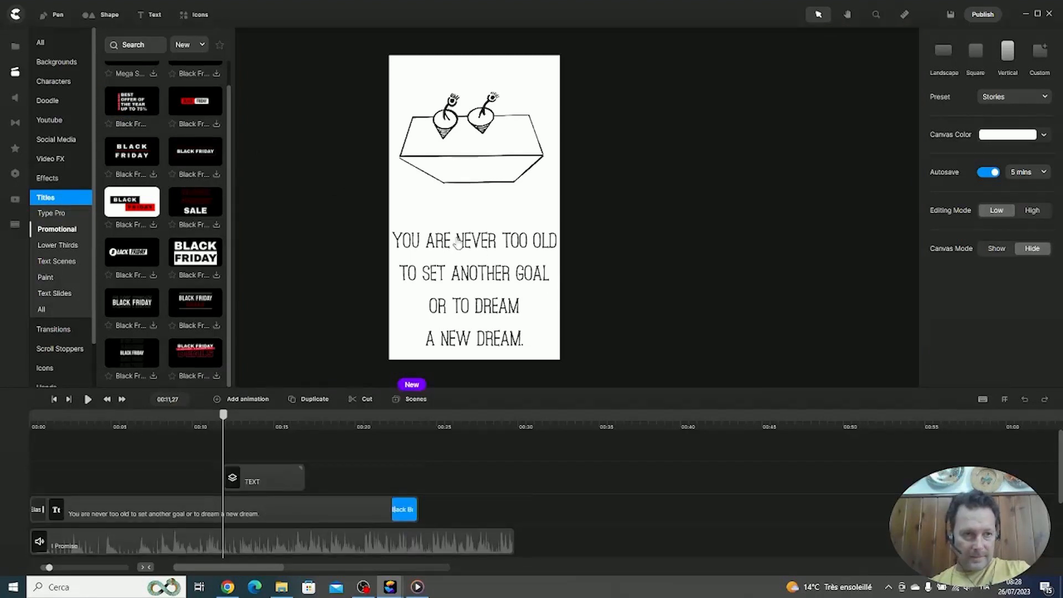
Move the preview to 00:15 and select the new Black Friday TEXT group clip.
left_click(265, 413)
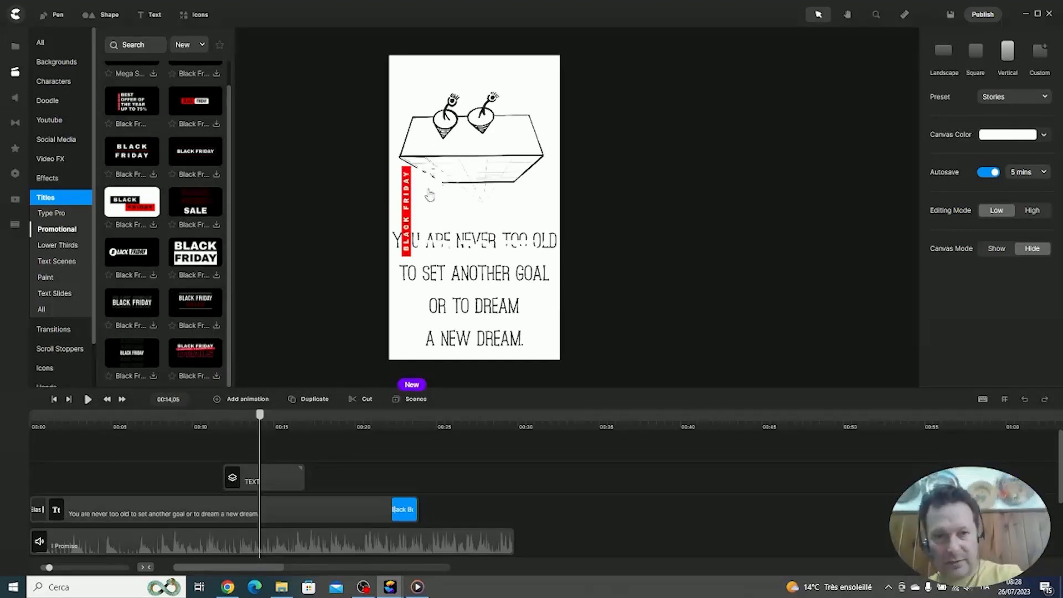
left_click(275, 418)
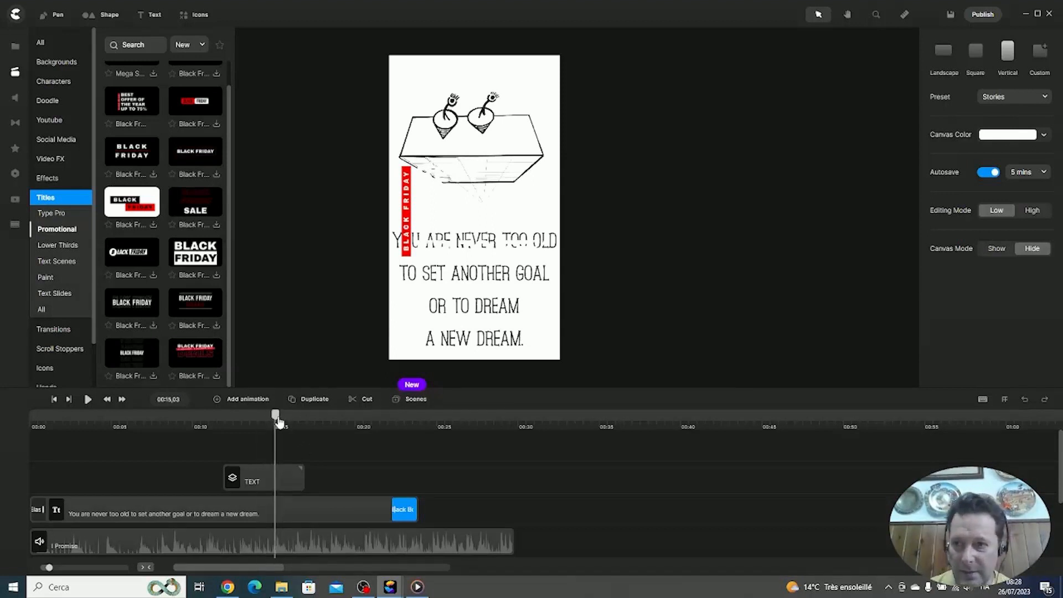
left_click(253, 471)
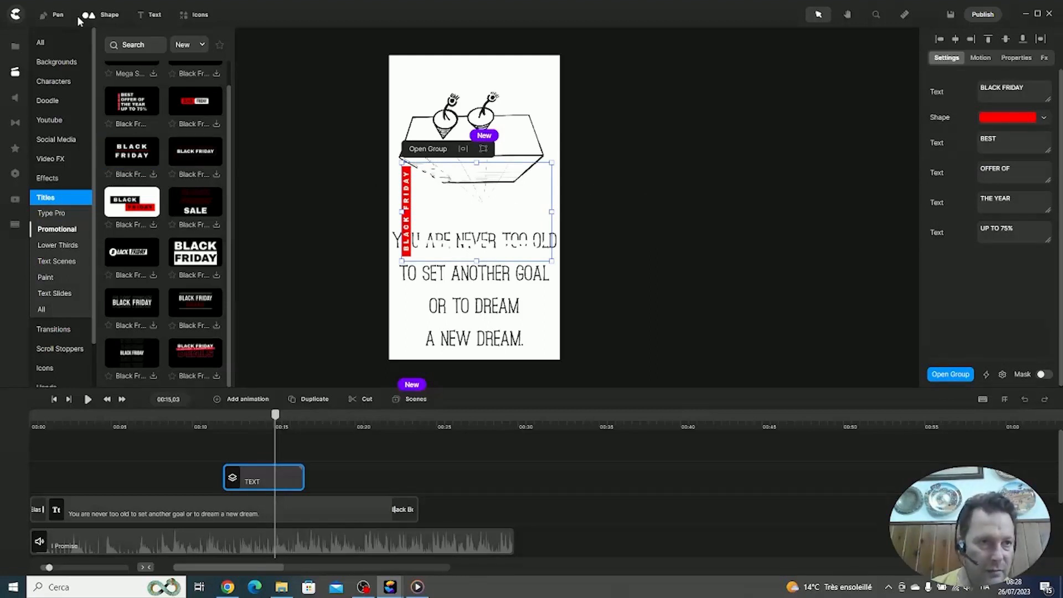
Add a blue square, enlarge it over the lower canvas, and stack the title clip above it.
left_click(101, 14)
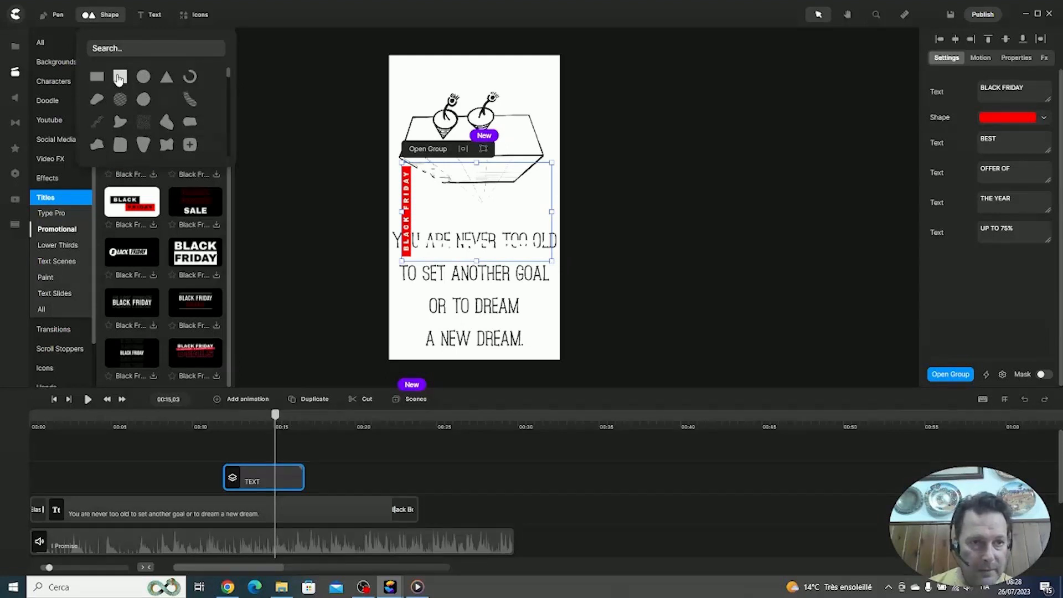
left_click(119, 78)
left_click_drag(423, 156, 306, 66)
left_click_drag(384, 135, 463, 242)
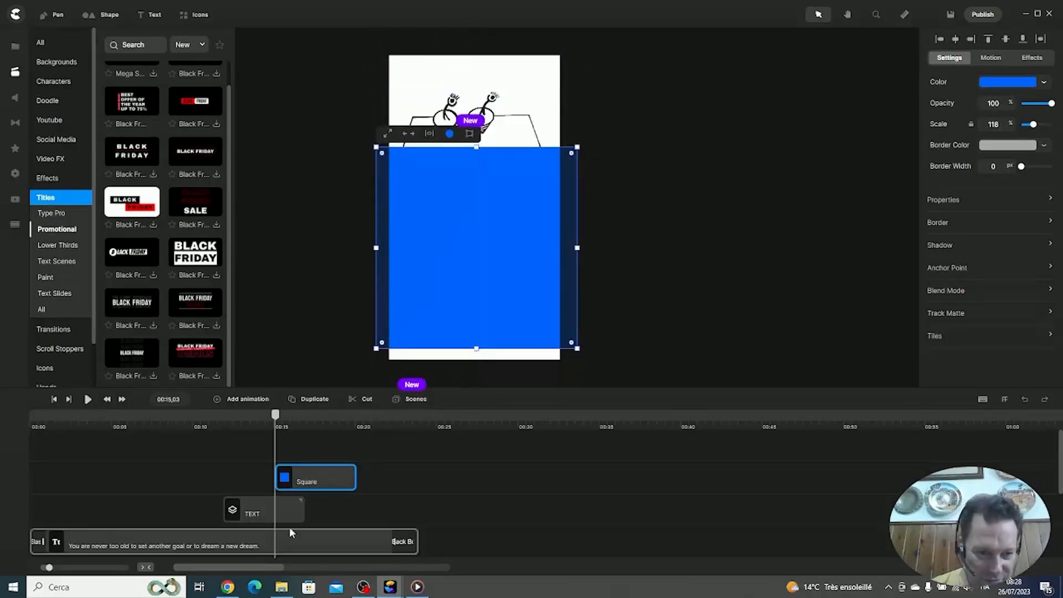
left_click_drag(258, 503, 311, 458)
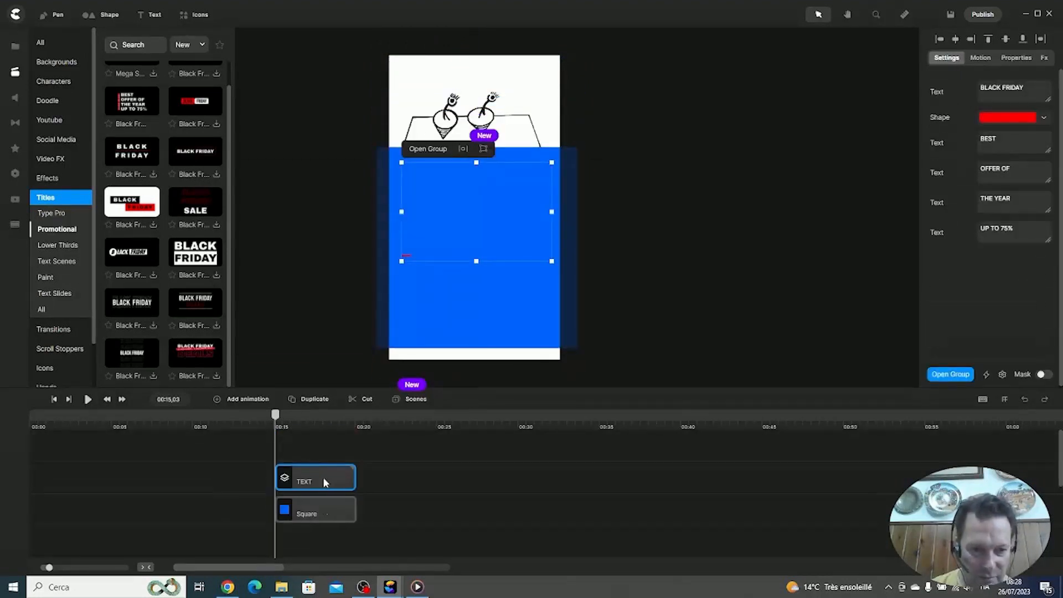
Preview the title over the square from 00:14, then open the title group's own timeline.
left_click(319, 421)
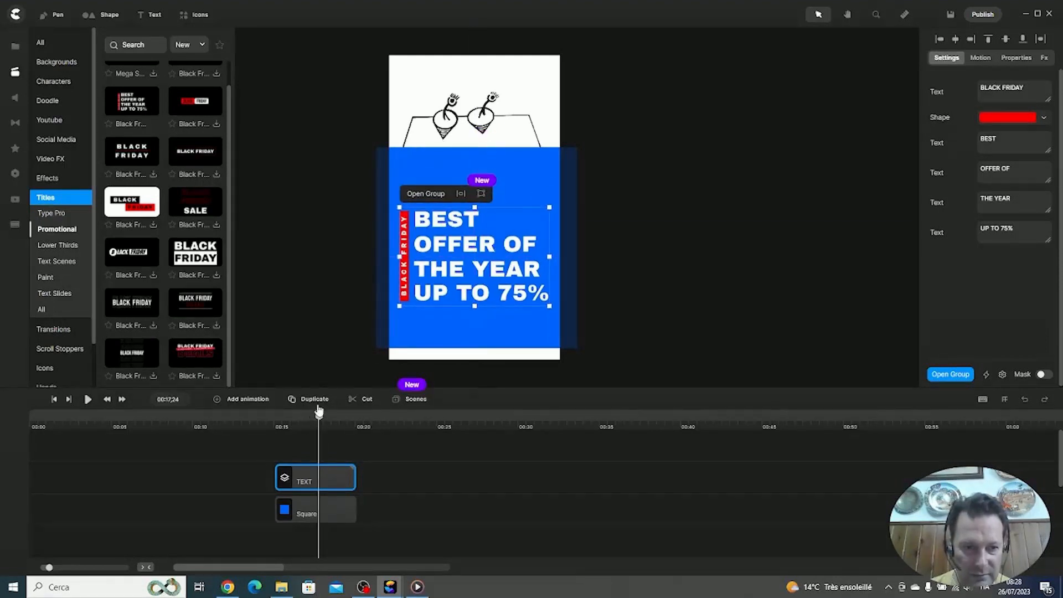
left_click(268, 424)
key("space")
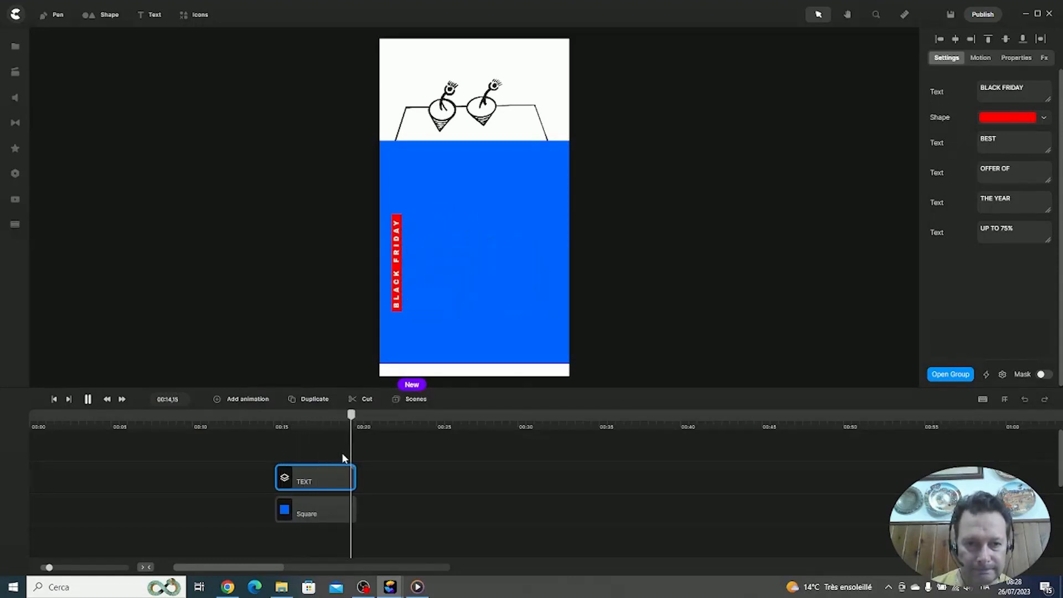
left_click(311, 476)
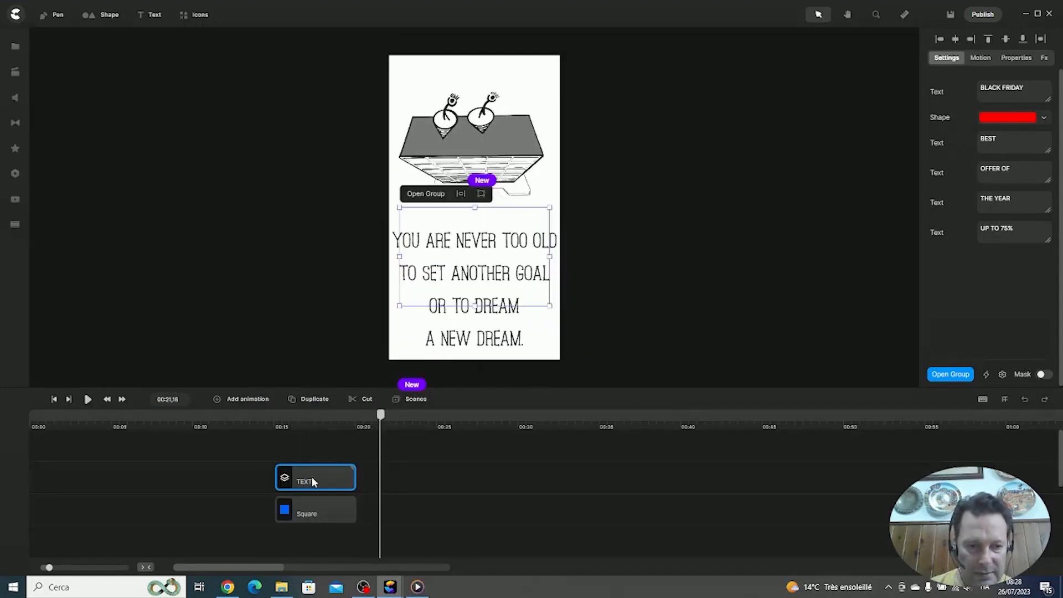
left_click(316, 418)
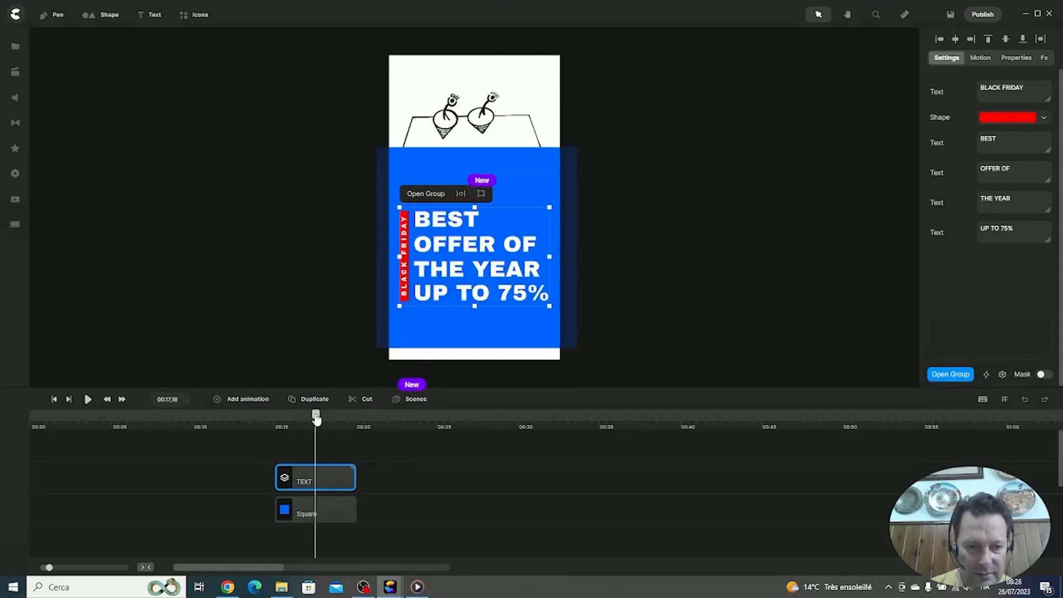
double_click(337, 479)
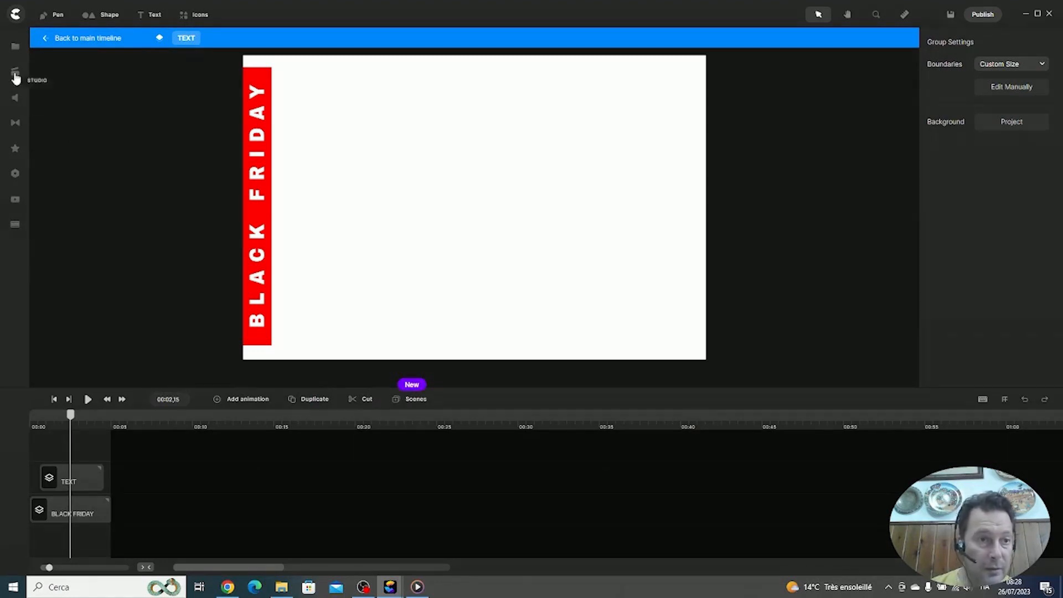
Reopen the title group, inspect its BLACK FRIDAY banner layer, and return to the main timeline.
left_click(55, 37)
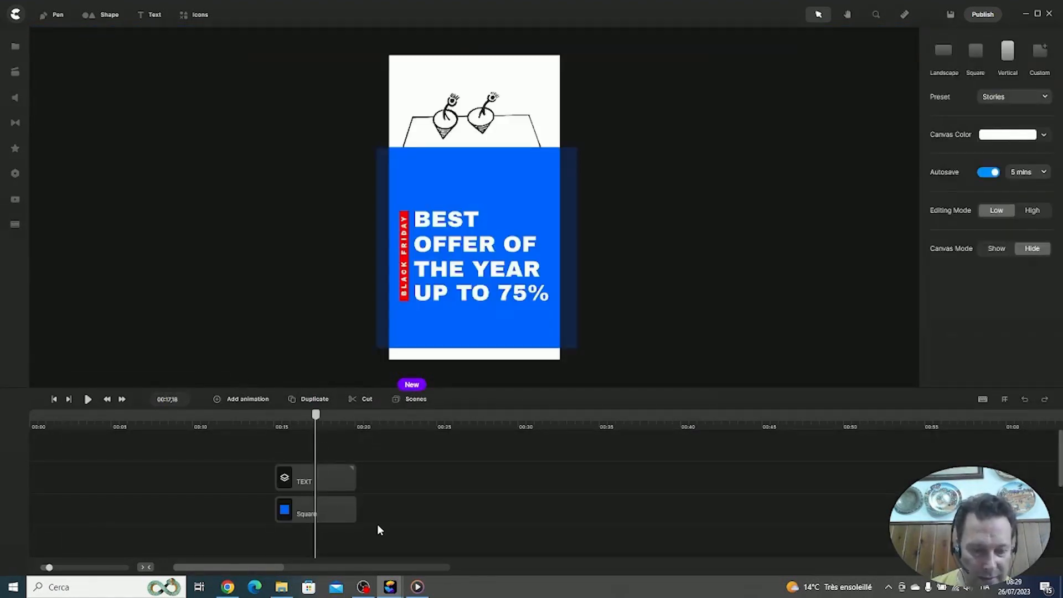
left_click(328, 482)
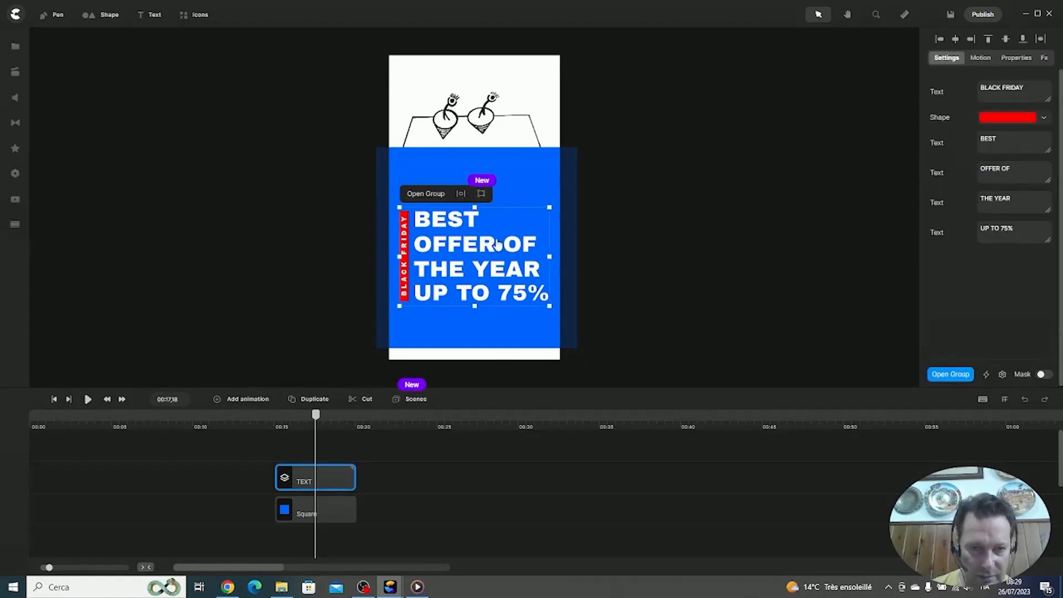
double_click(331, 476)
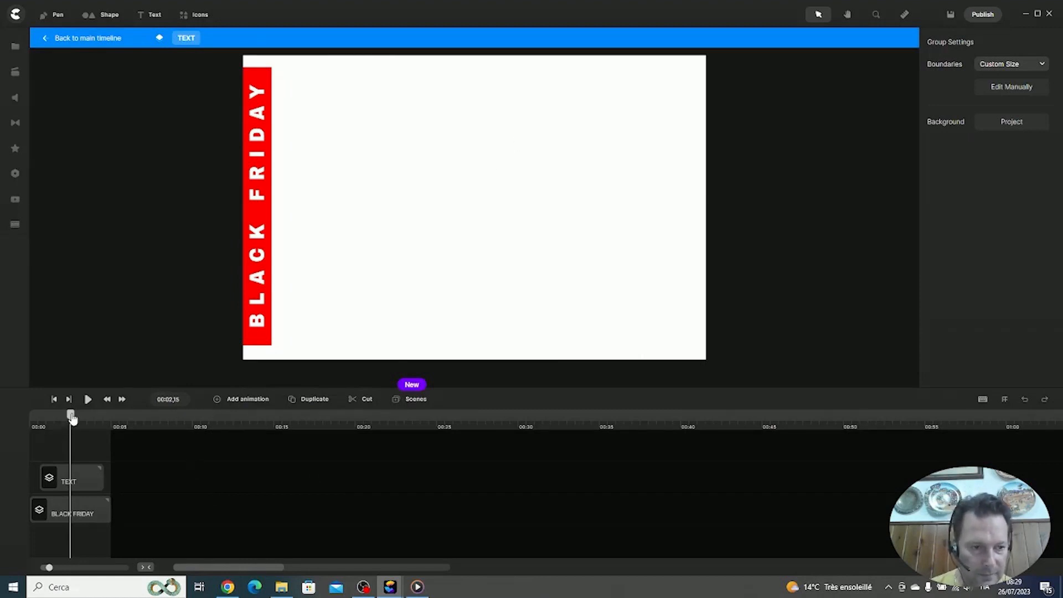
mouse_move(70, 415)
left_mouse_down()
mouse_move(81, 416)
mouse_move(34, 418)
mouse_move(80, 425)
left_mouse_up()
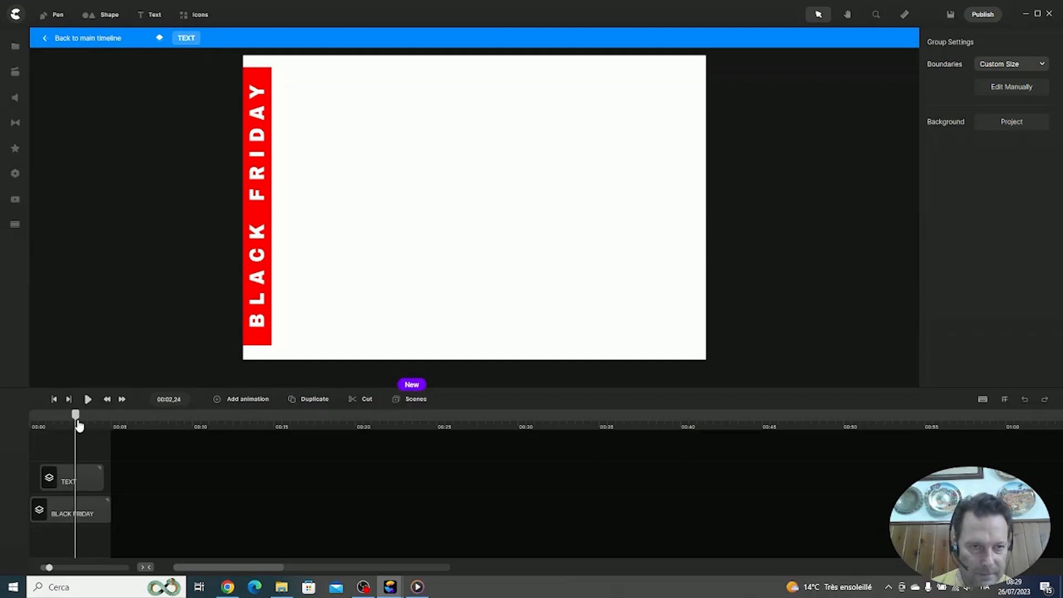
left_click(92, 505)
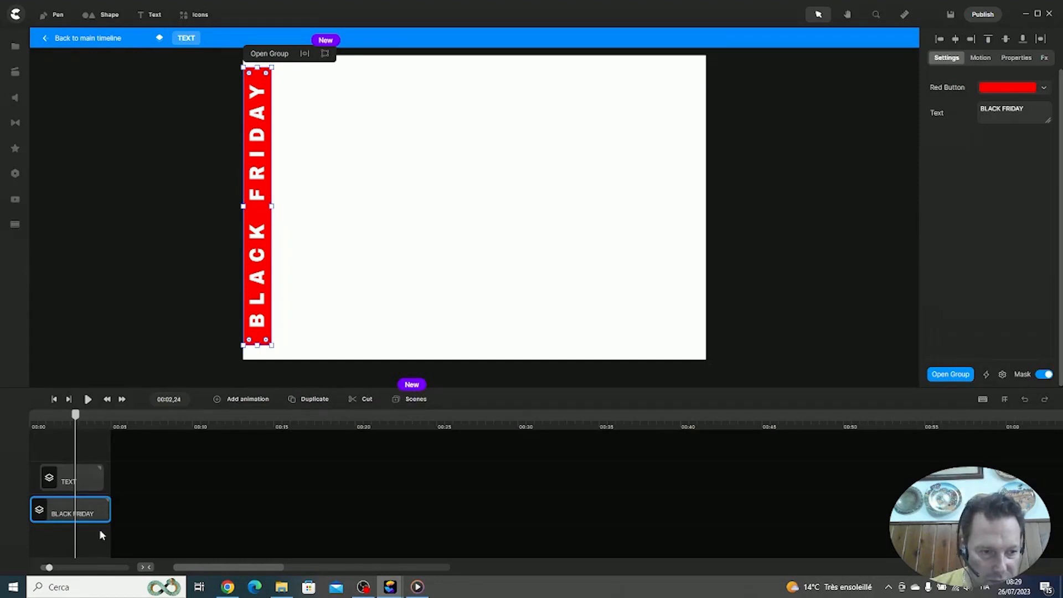
left_click(92, 549)
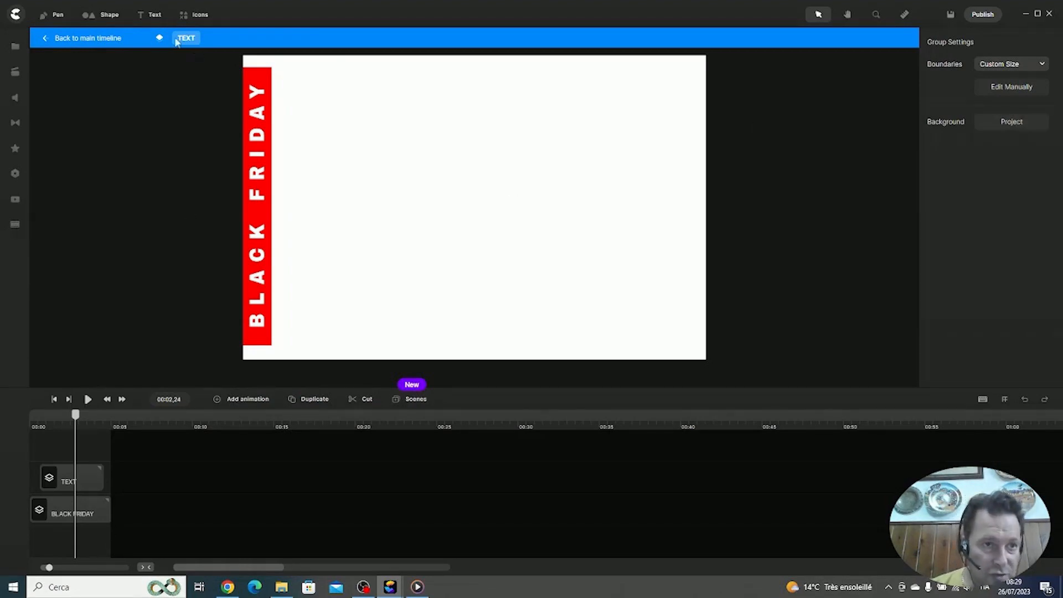
left_click(61, 39)
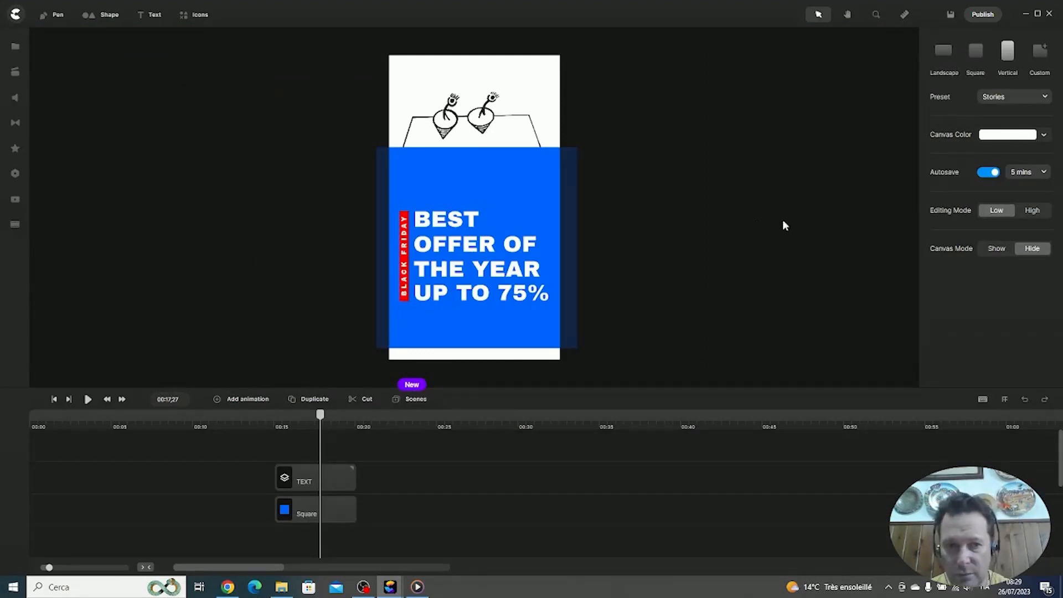
Replace the BLACK FRIDAY side label text with the author's name.
left_click(475, 250)
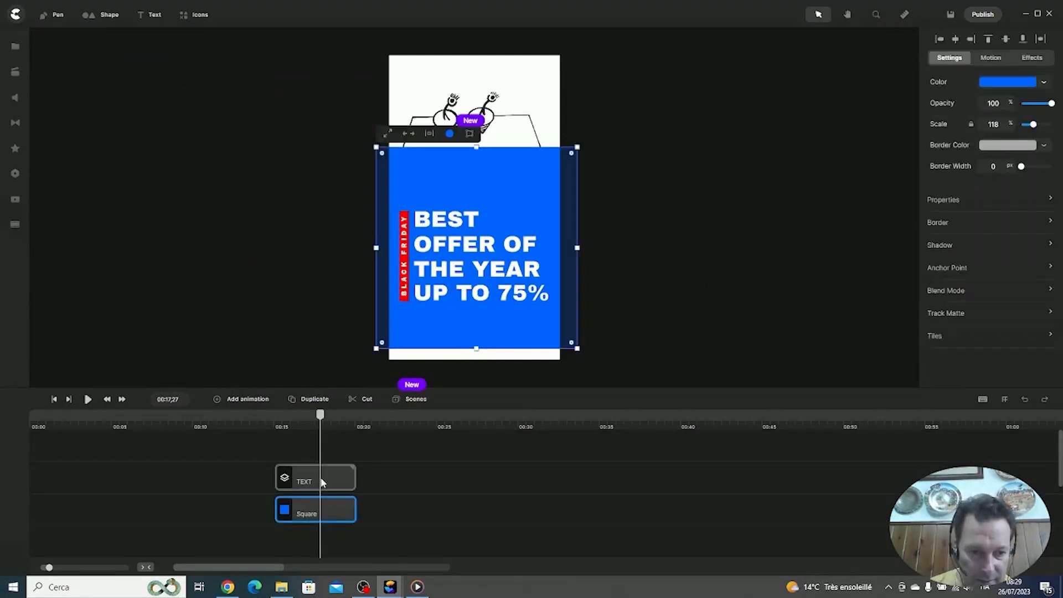
left_click(336, 479)
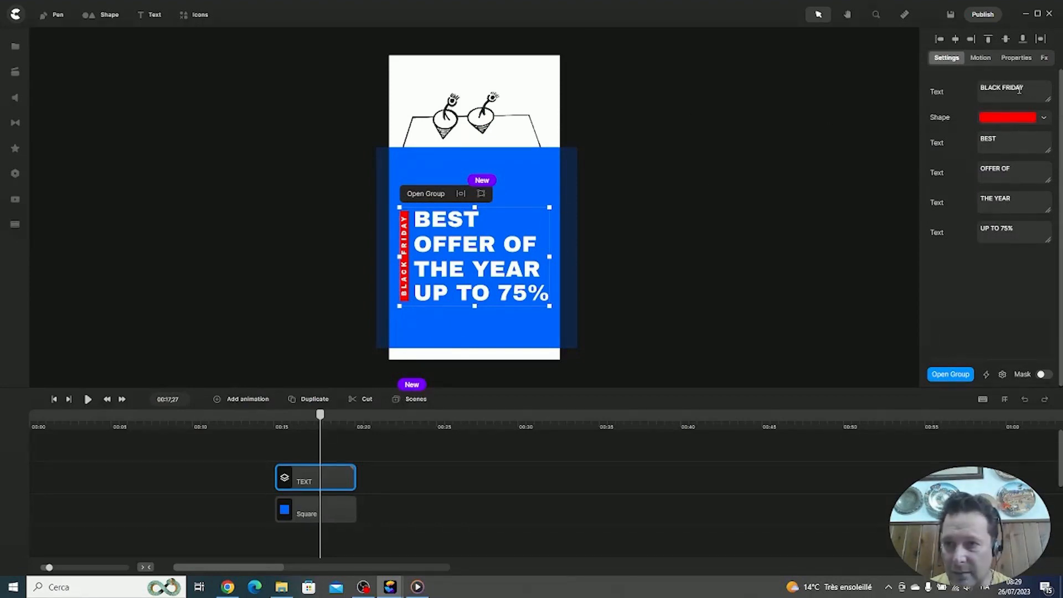
left_click_drag(1016, 89, 965, 93)
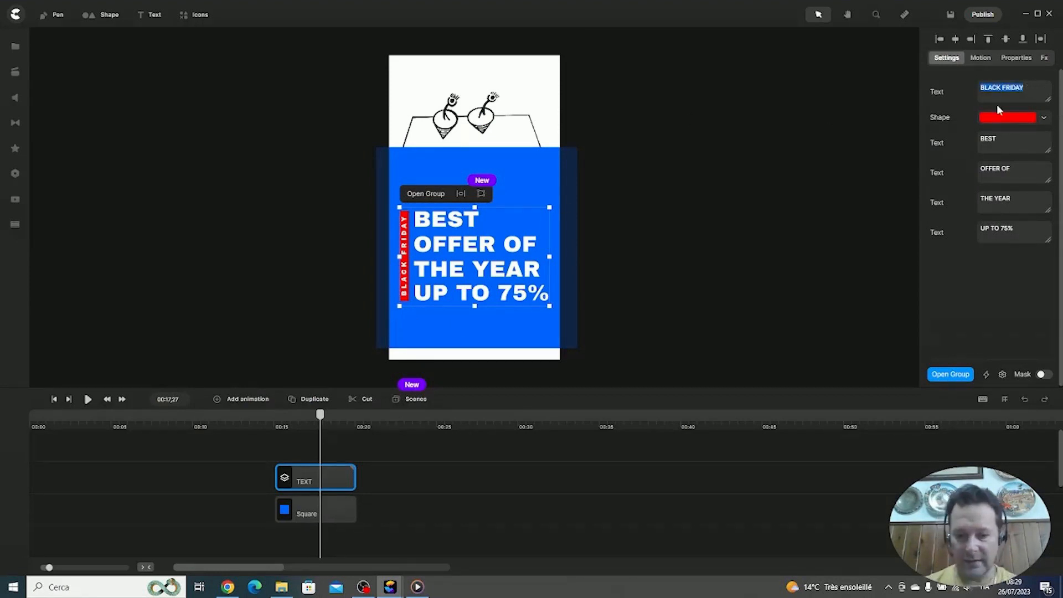
type("Claudio")
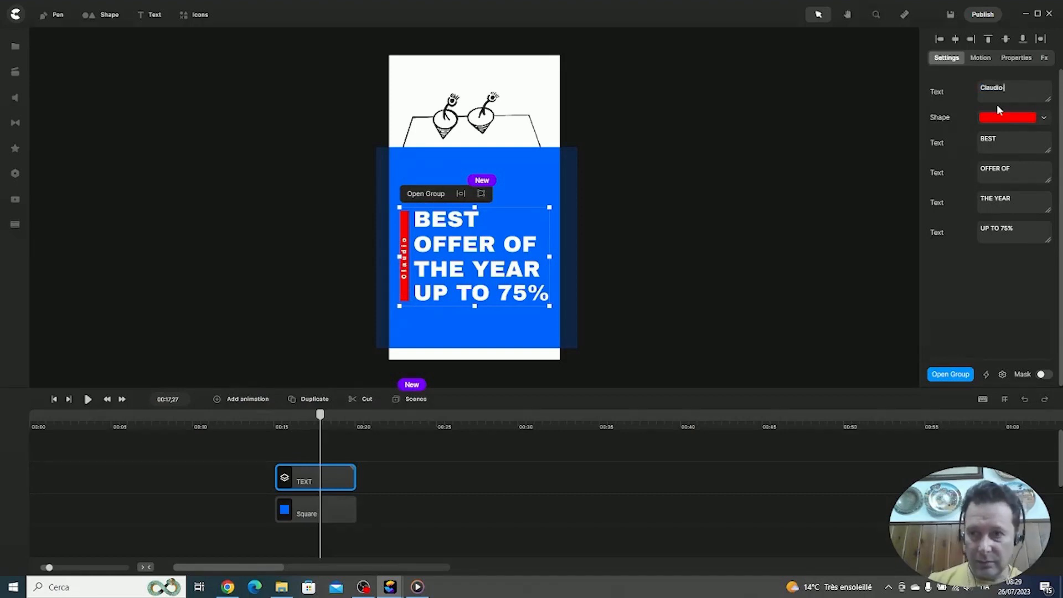
type(" Barba")
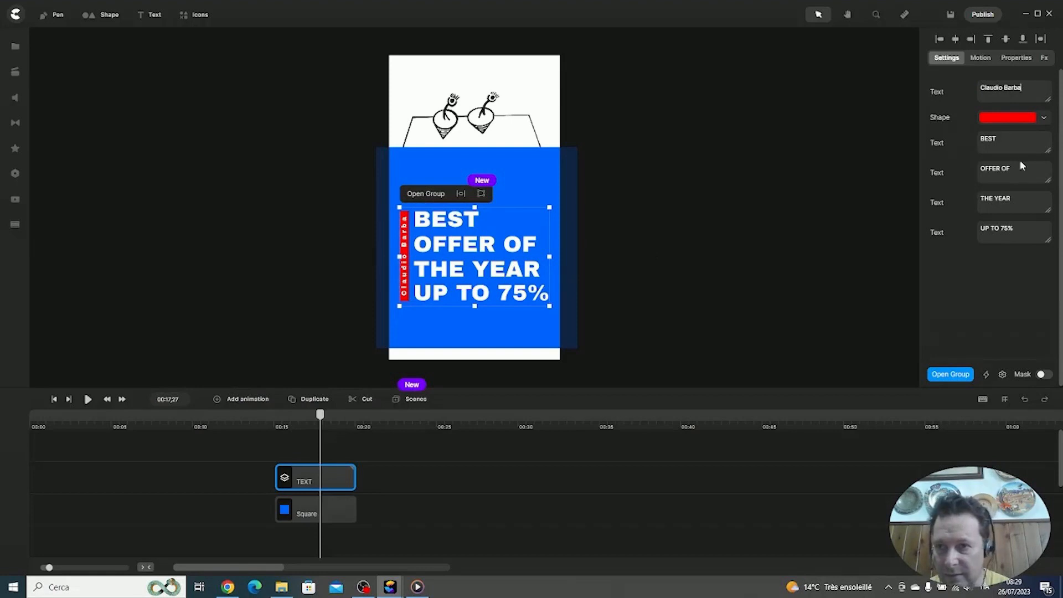
After trying red, orange and yellow, set the label's background shape to black (000000).
left_click(1042, 118)
left_click_drag(883, 110, 892, 66)
left_click(930, 41)
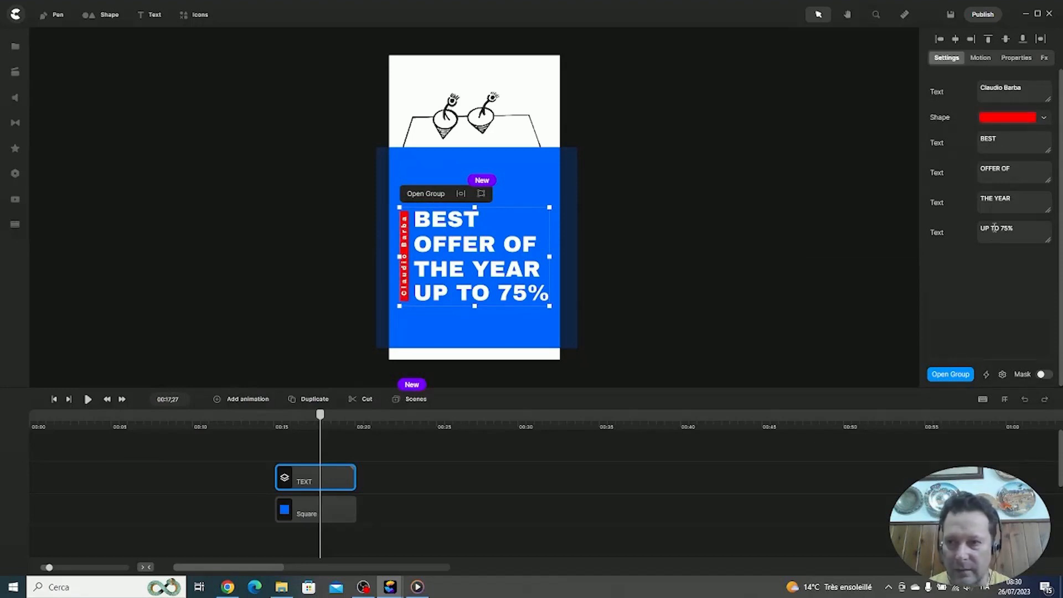
left_click(1017, 123)
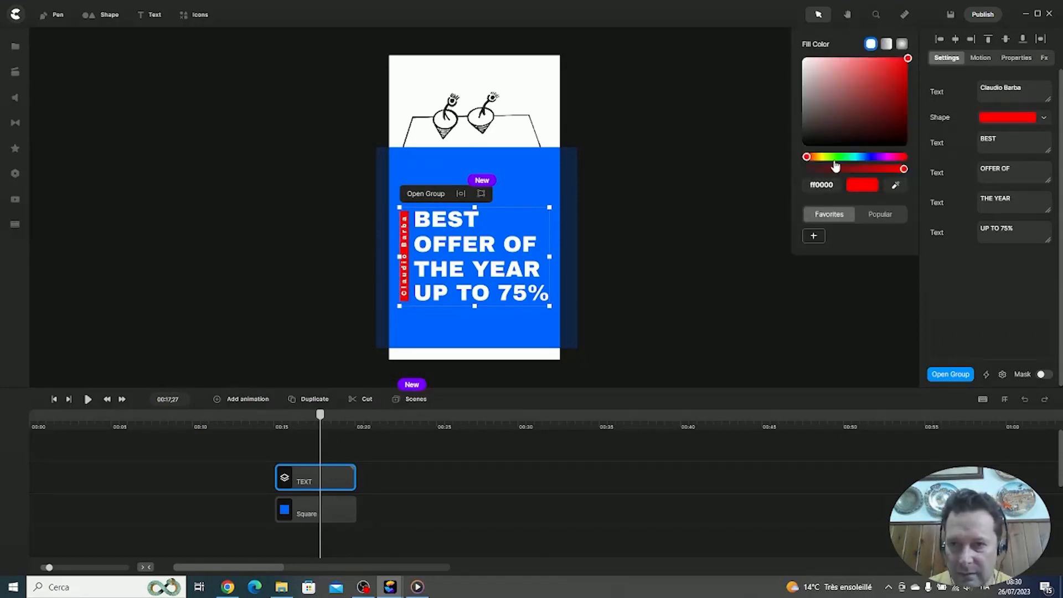
left_click_drag(835, 158, 825, 161)
left_click(920, 34)
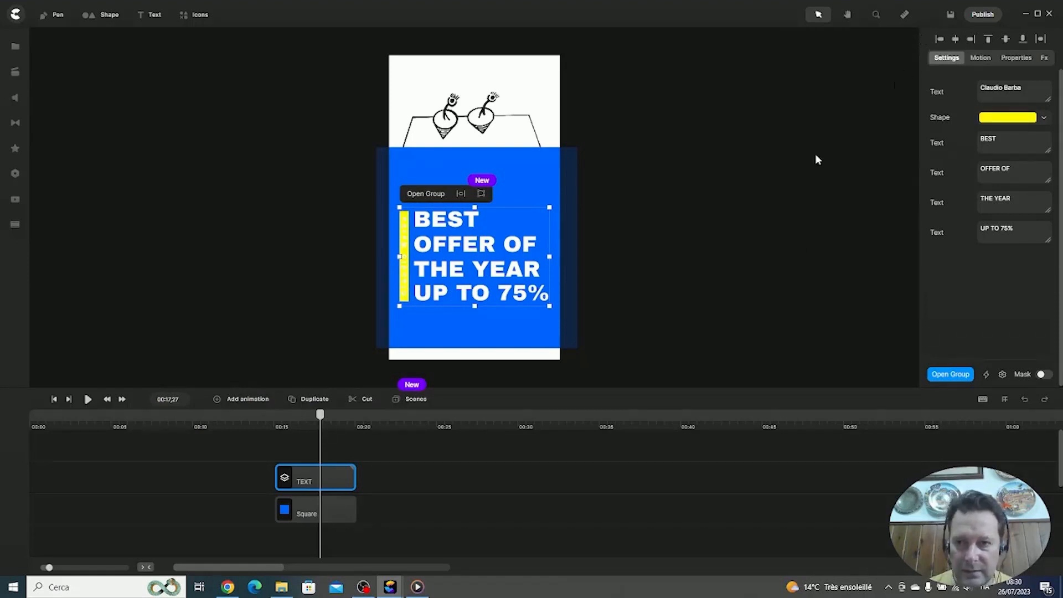
left_click(1021, 119)
left_click_drag(883, 126, 910, 156)
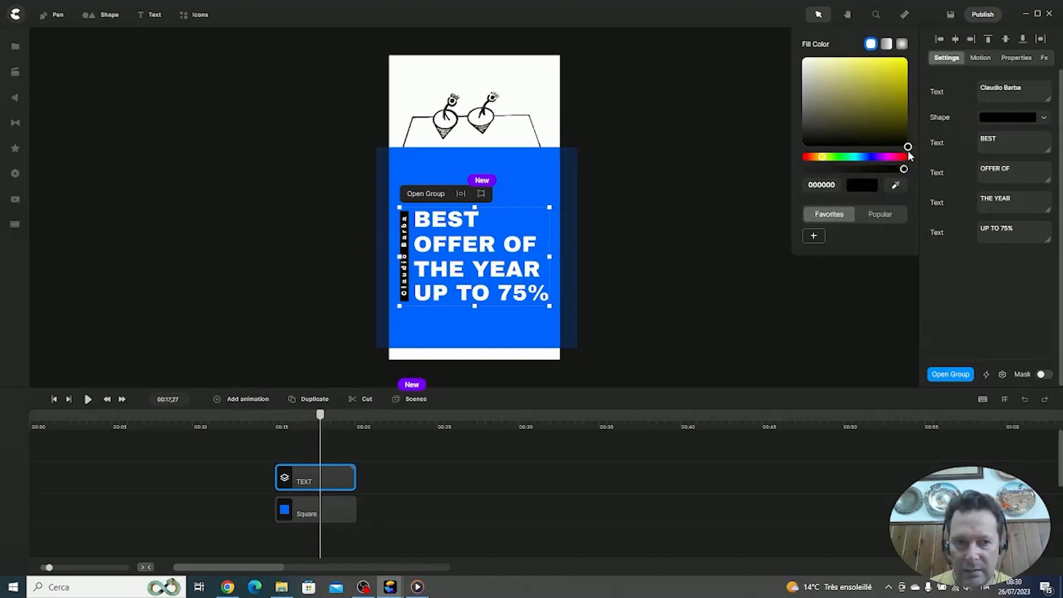
left_click(761, 326)
left_click(742, 314)
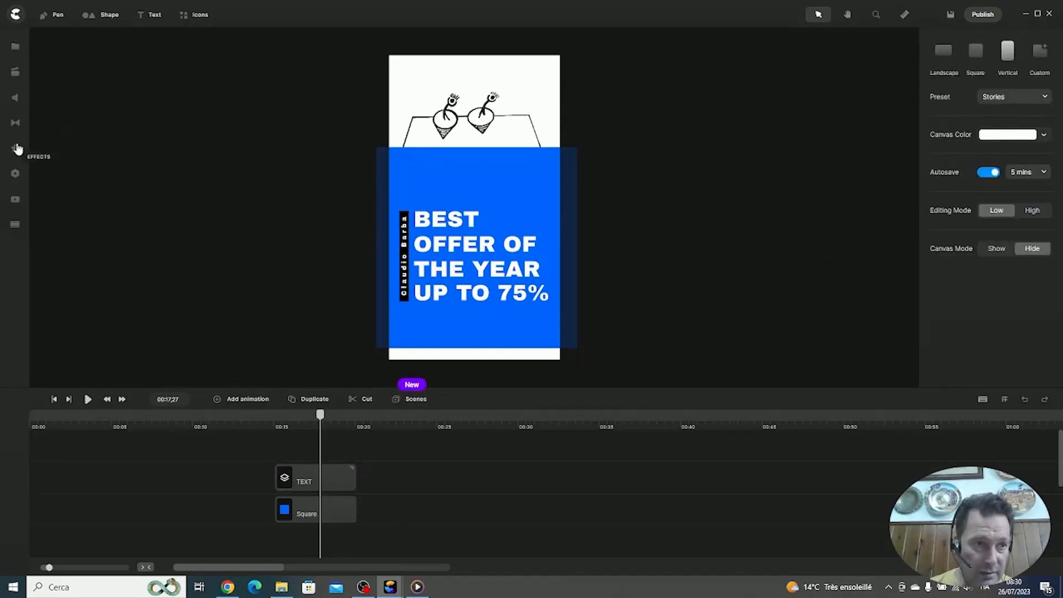
Add the Kinetic 5 lower-third title from the Lower Thirds library to the canvas.
left_click(15, 72)
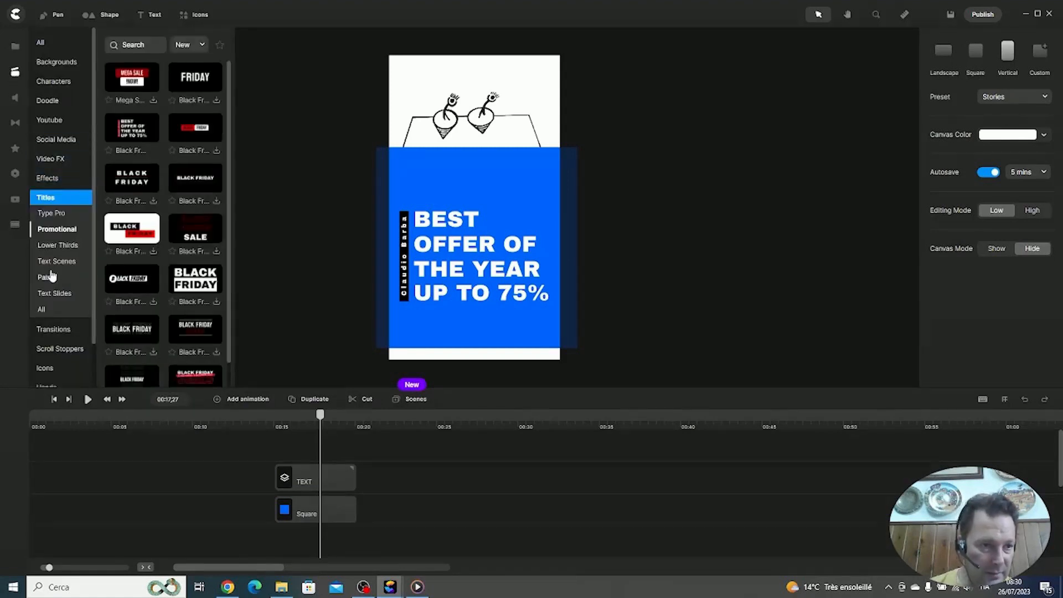
left_click(52, 246)
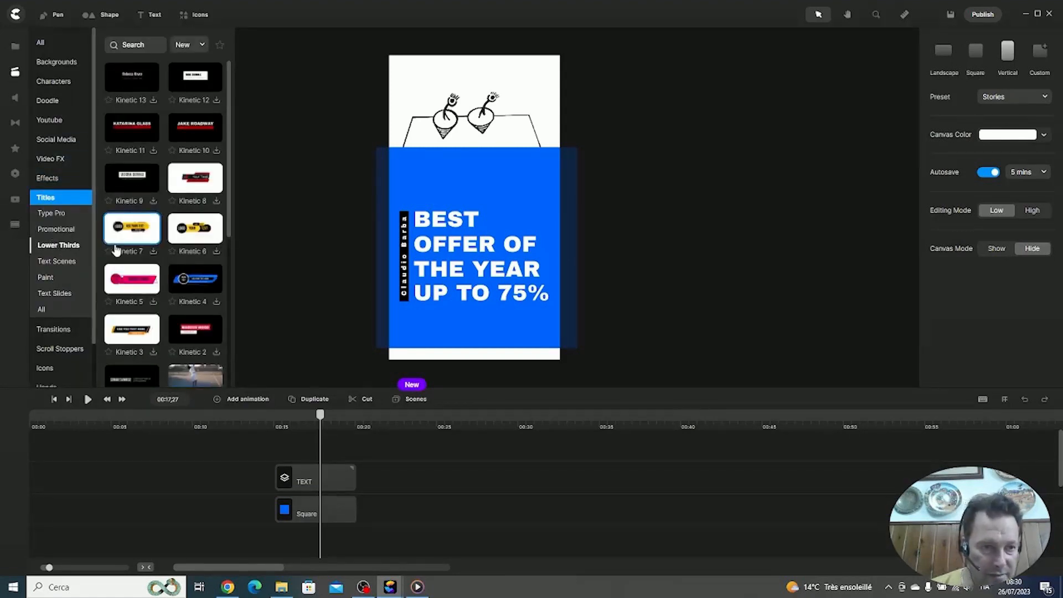
left_click(130, 284)
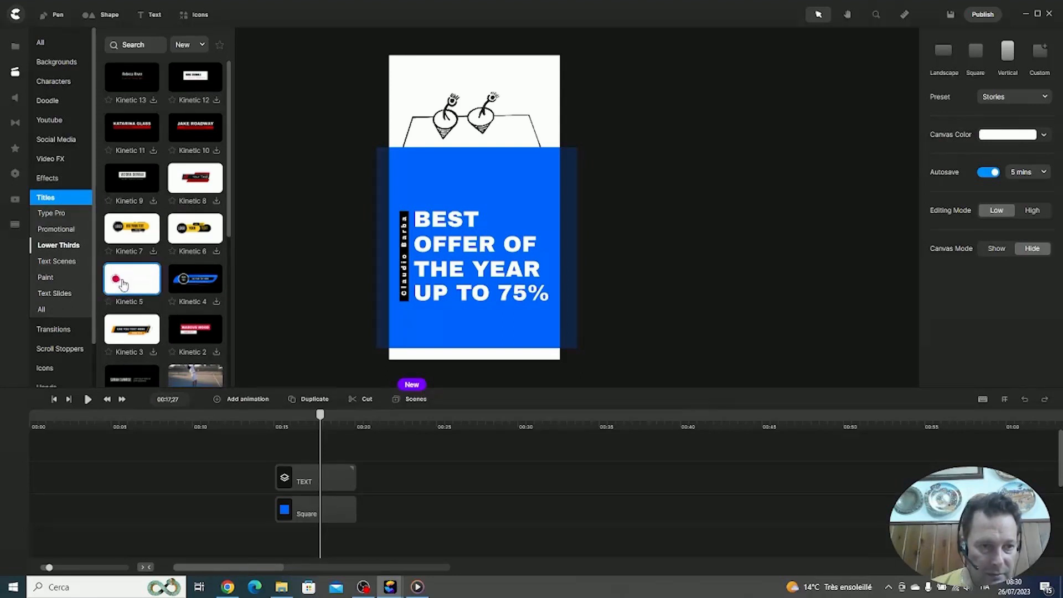
left_click_drag(127, 288, 469, 181)
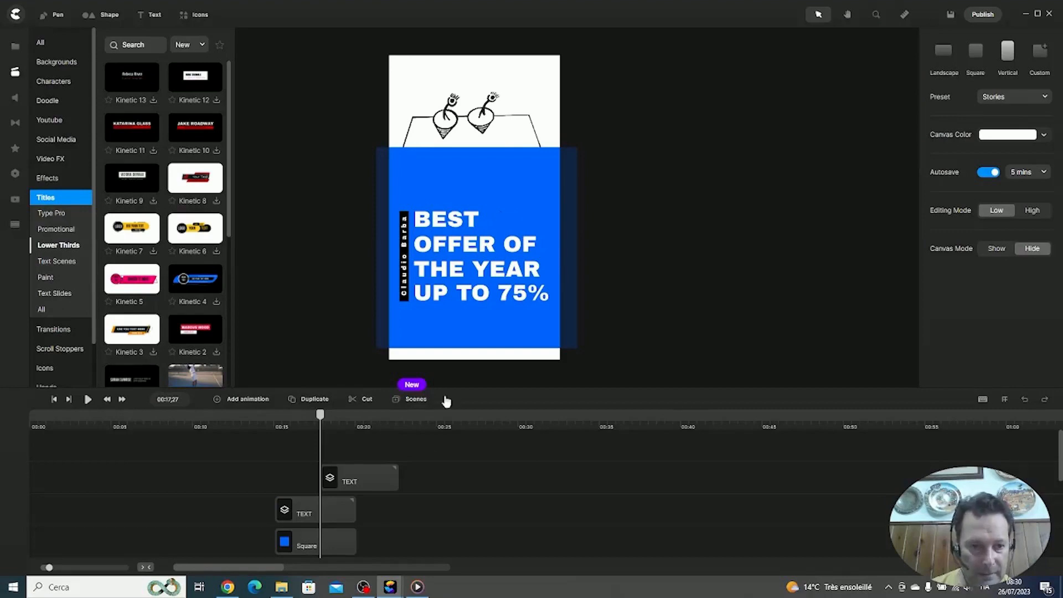
Move the CHECK IT NOW banner to the top of the quote scene near 00:20 and preview.
left_click(359, 412)
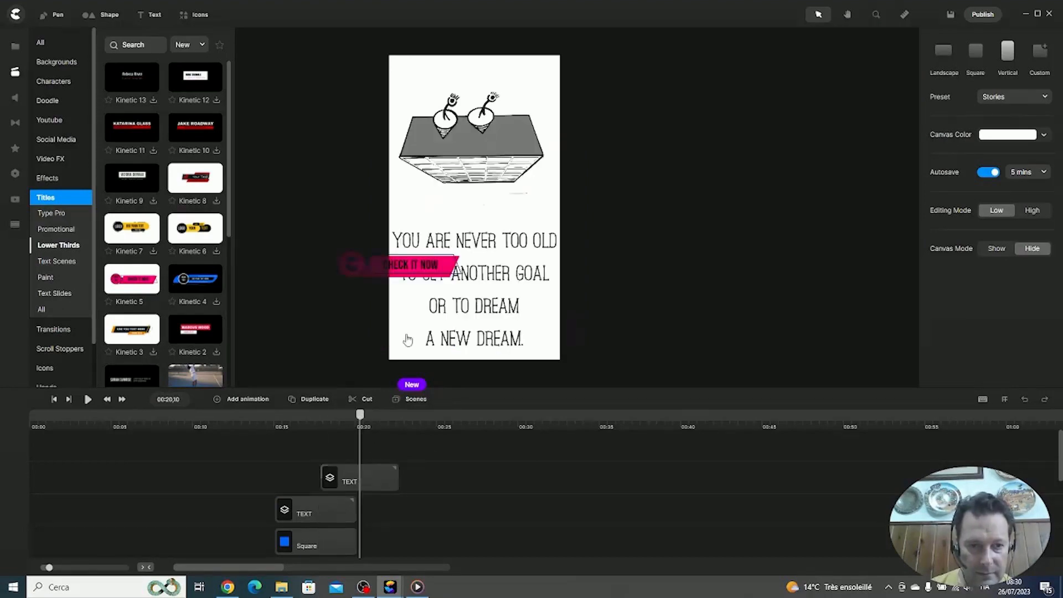
mouse_move(360, 415)
left_mouse_down()
mouse_move(332, 416)
mouse_move(381, 421)
left_mouse_up()
left_click_drag(426, 269, 483, 67)
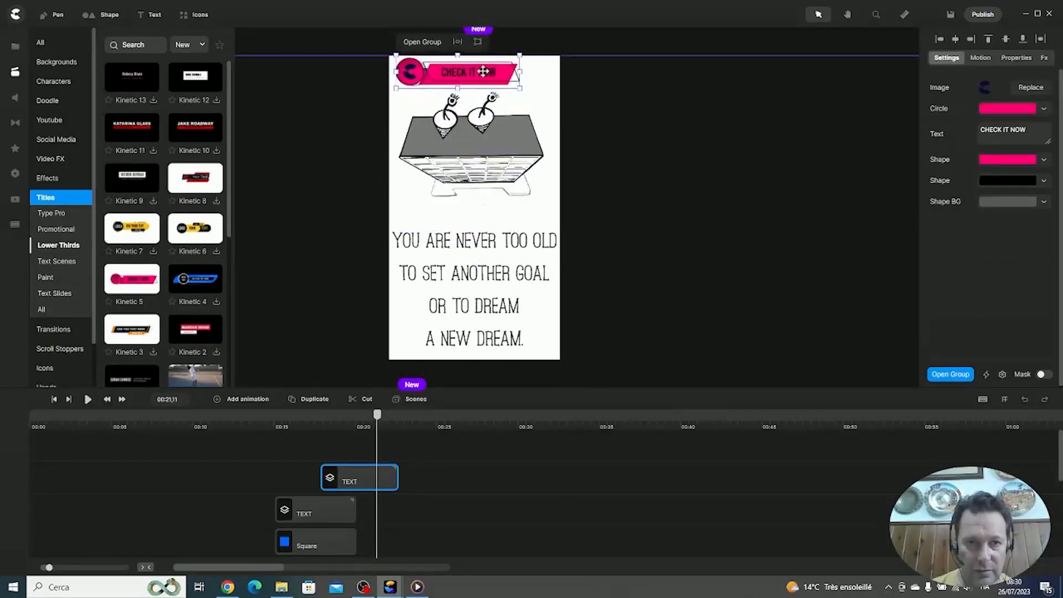
left_click_drag(378, 415, 298, 417)
key("space")
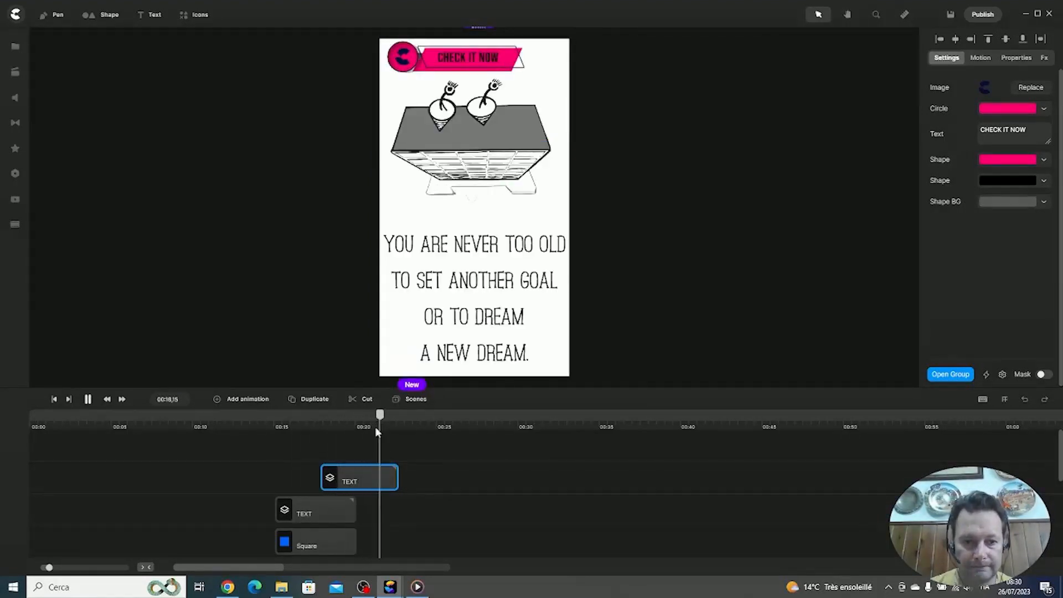
Replace the banner text CHECK IT NOW with the author's first name at 00:21, then scrub to verify it.
key("space")
left_click(356, 414)
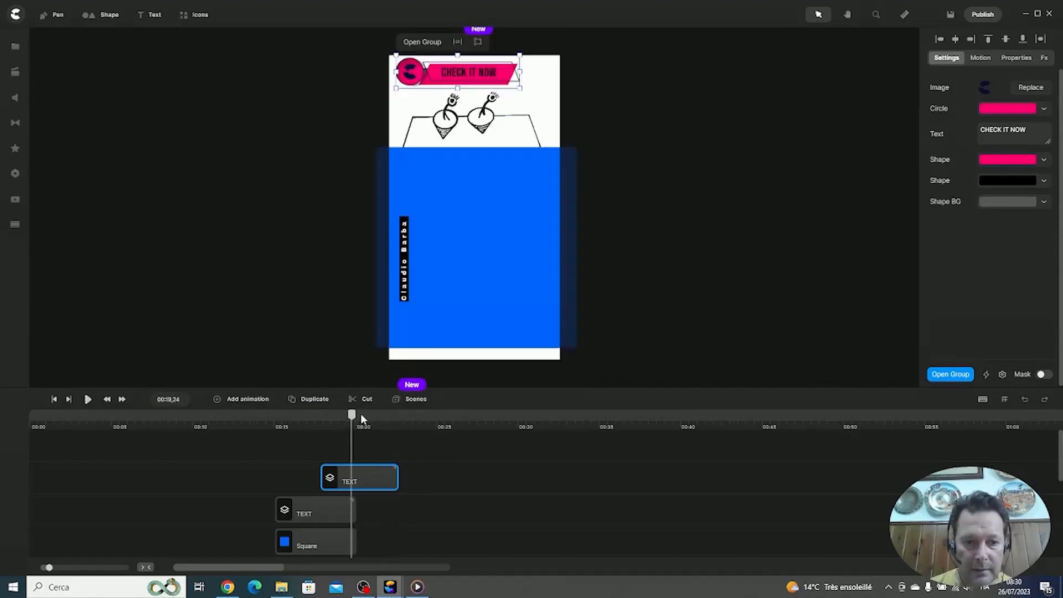
left_click(371, 412)
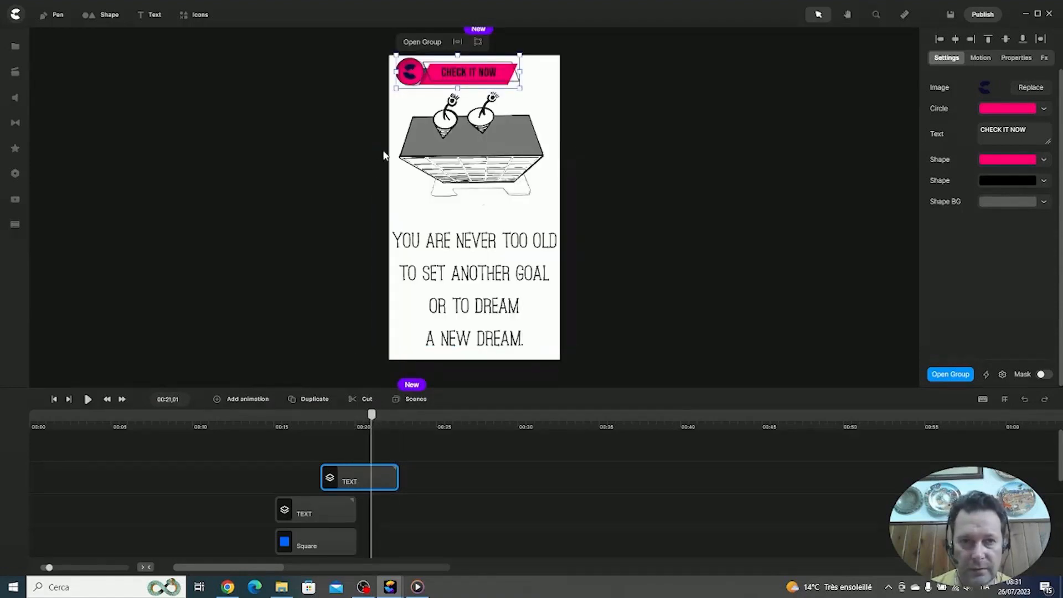
left_click_drag(1043, 127, 960, 137)
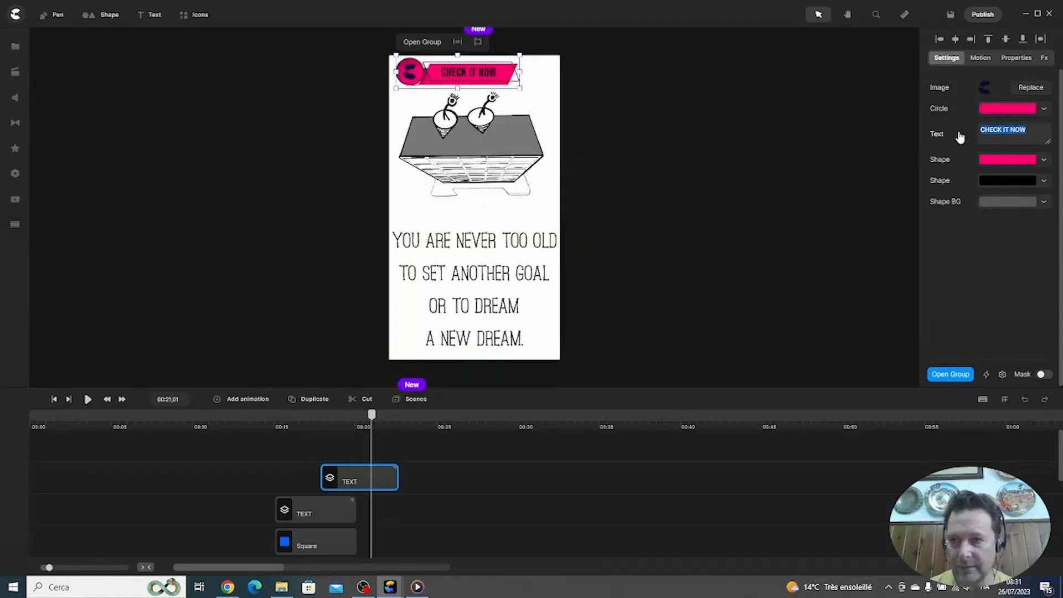
type("Claudio")
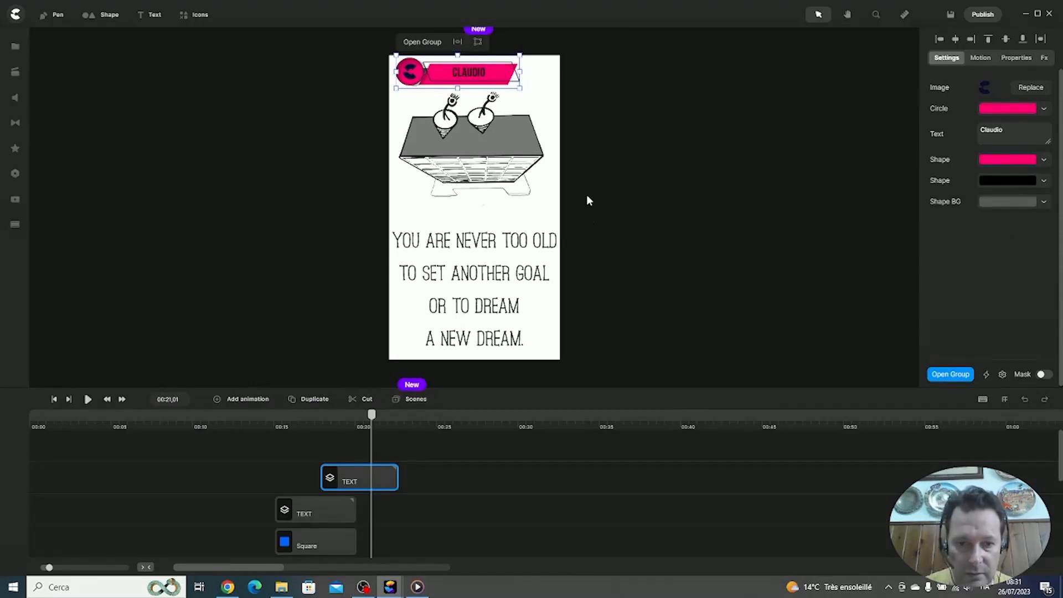
left_click(327, 422)
left_click_drag(344, 418, 381, 404)
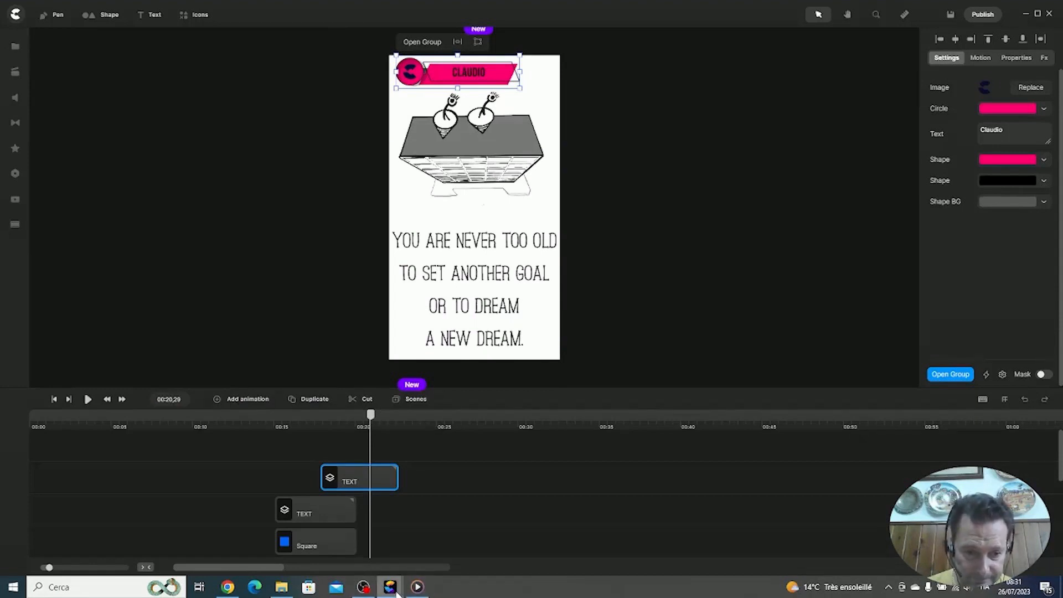
Open the exported video.mp4 from the recently completed videos list to play it.
mouse_move(418, 588)
left_click(432, 562)
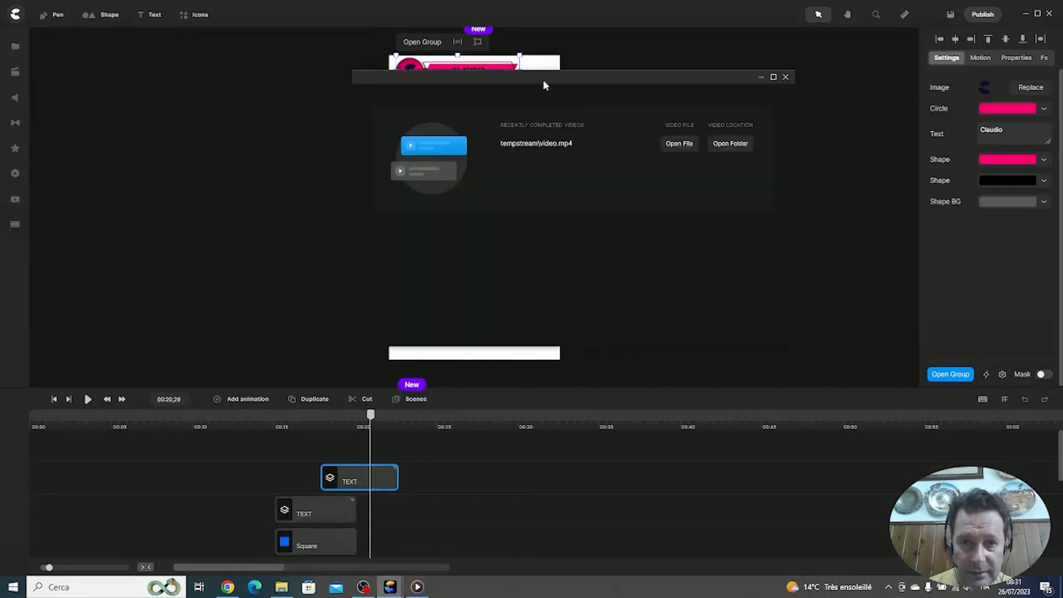
left_click_drag(543, 80, 441, 67)
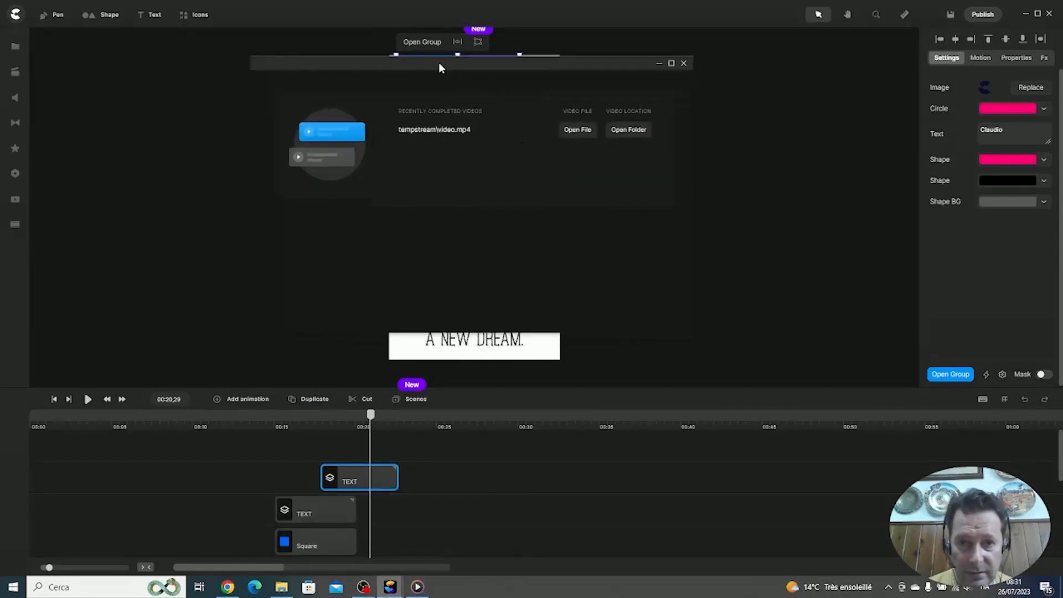
left_click(579, 131)
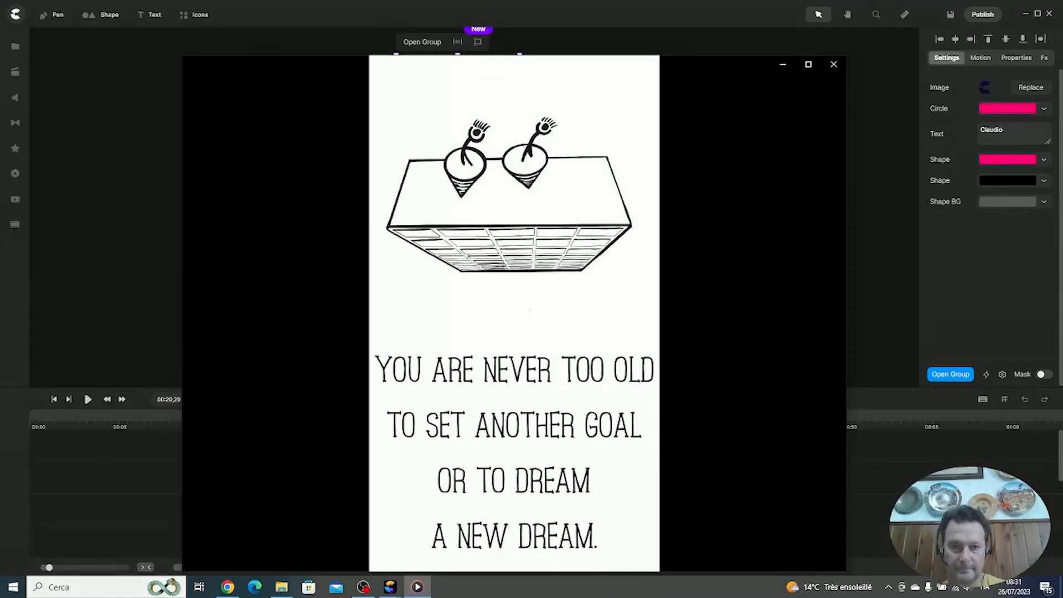
Watch the exported drawing video play through, then switch to OBS Studio.
mouse_move(722, 234)
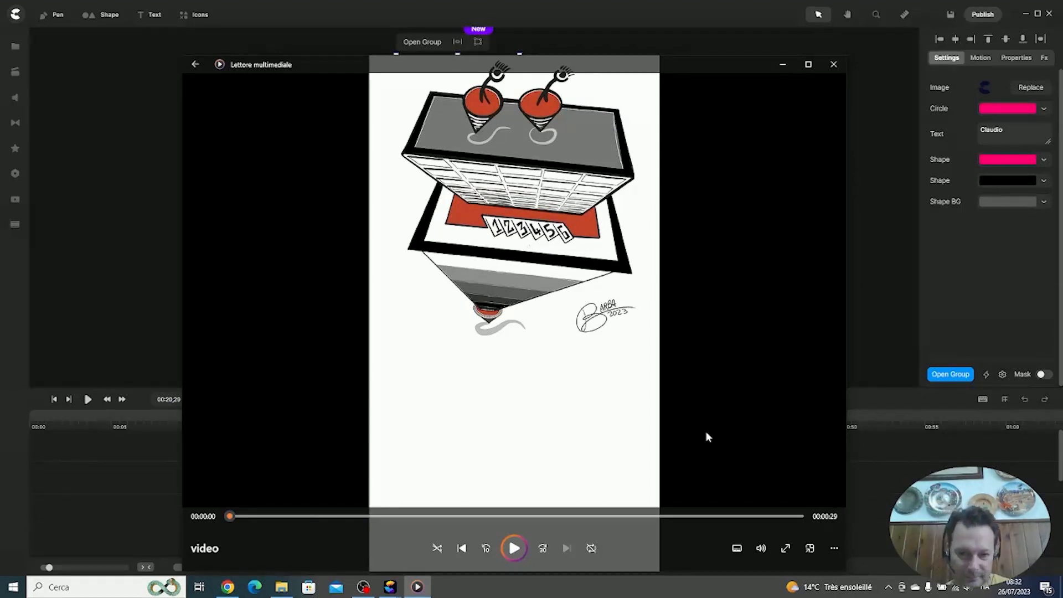
left_click(366, 588)
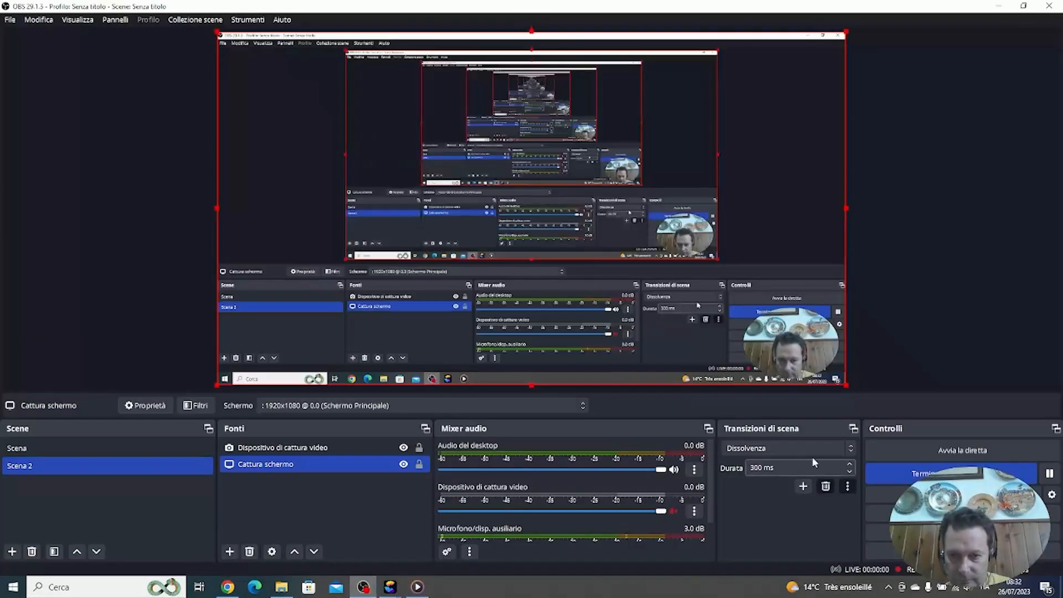